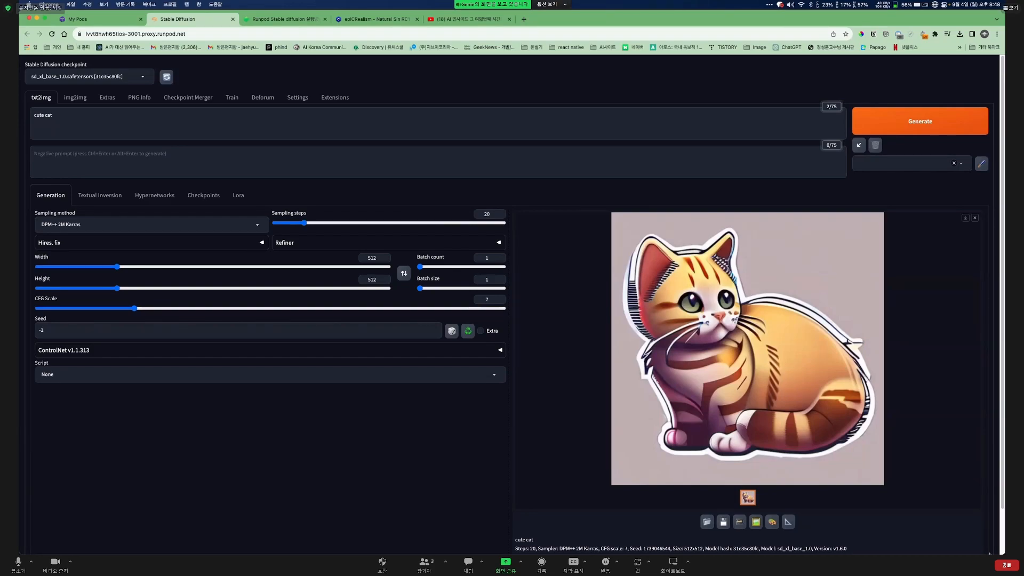
# Close the Stable Diffusion page and load runpod.io in place of the My Pods page
pyautogui.moveTo(993, 538)
pyautogui.press('super+w')
pyautogui.hotkey('ctrl', 'shift', 'Tab')
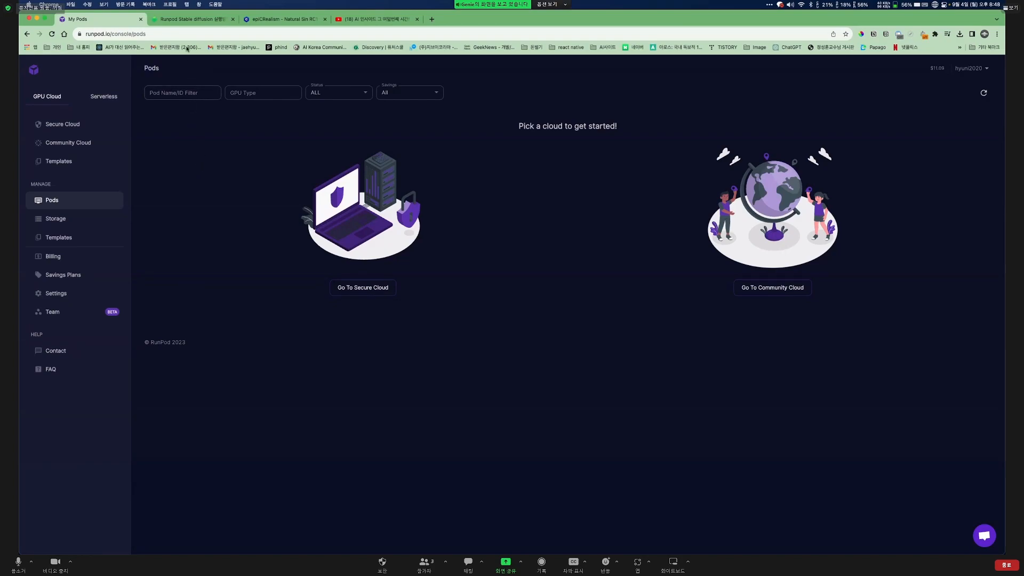
pyautogui.click(175, 33)
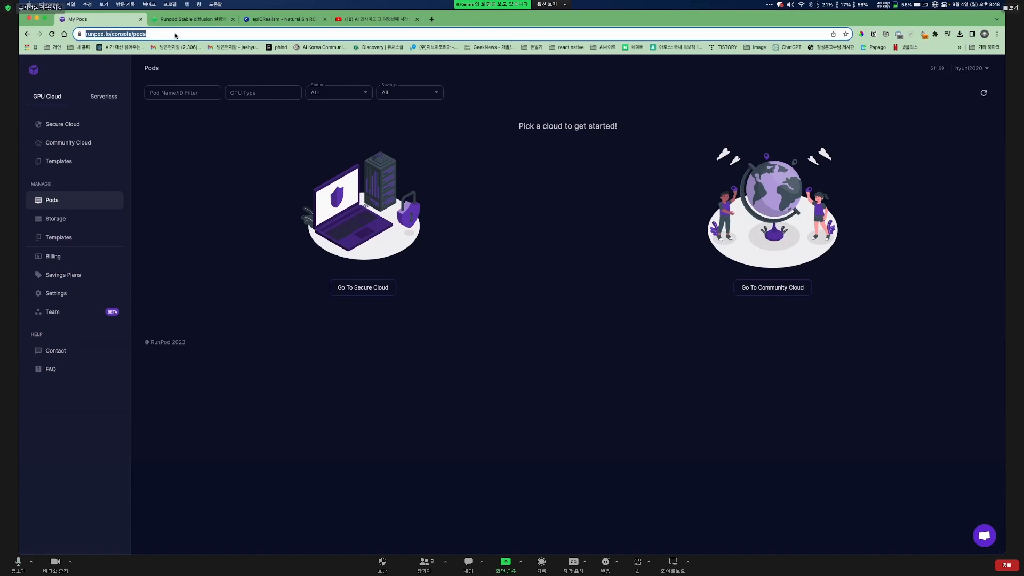
pyautogui.write('runpod.io')
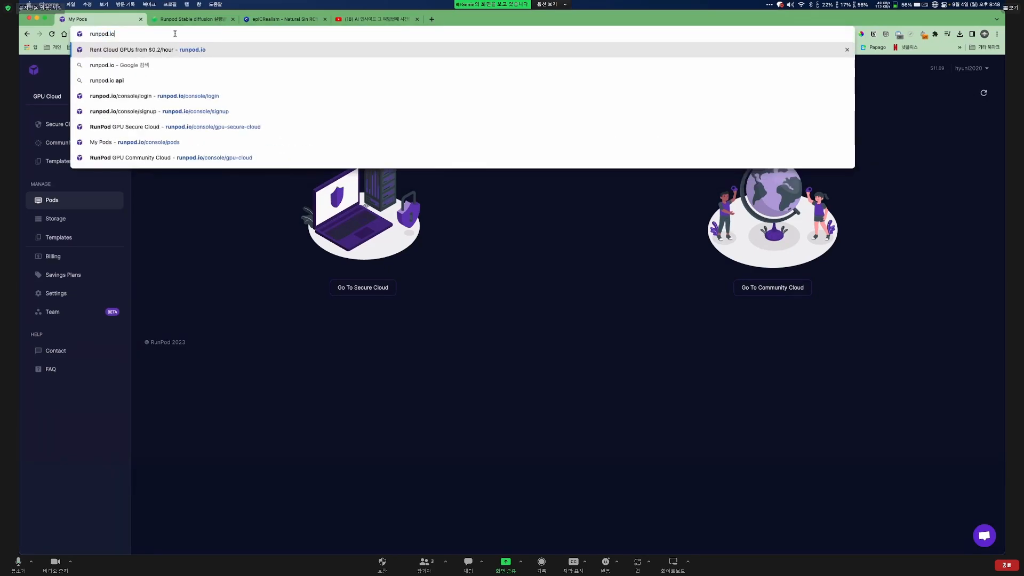
pyautogui.press('Return')
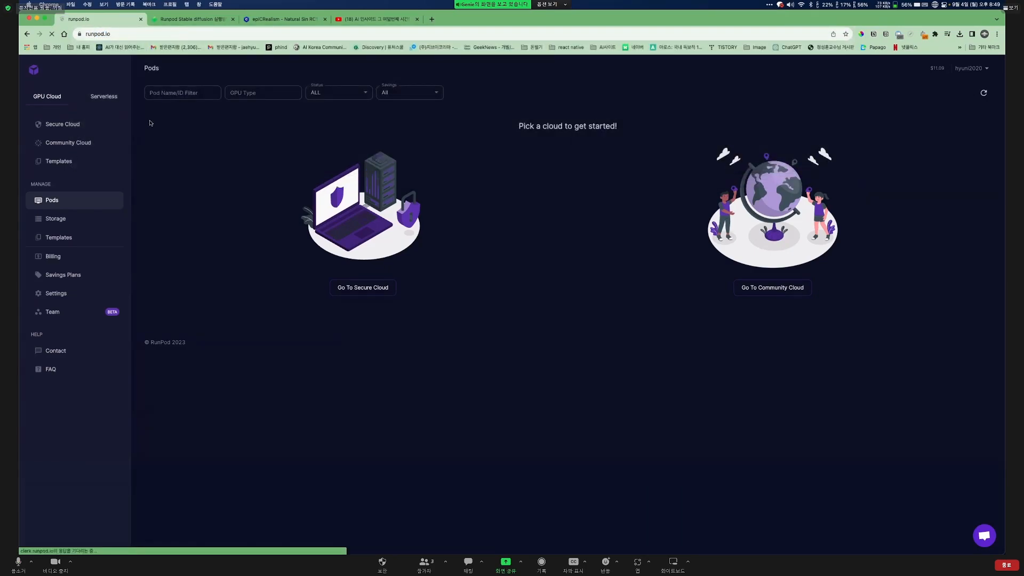
# Enlarge the RunPod homepage for readability and log in to the console
pyautogui.press('super+equal')
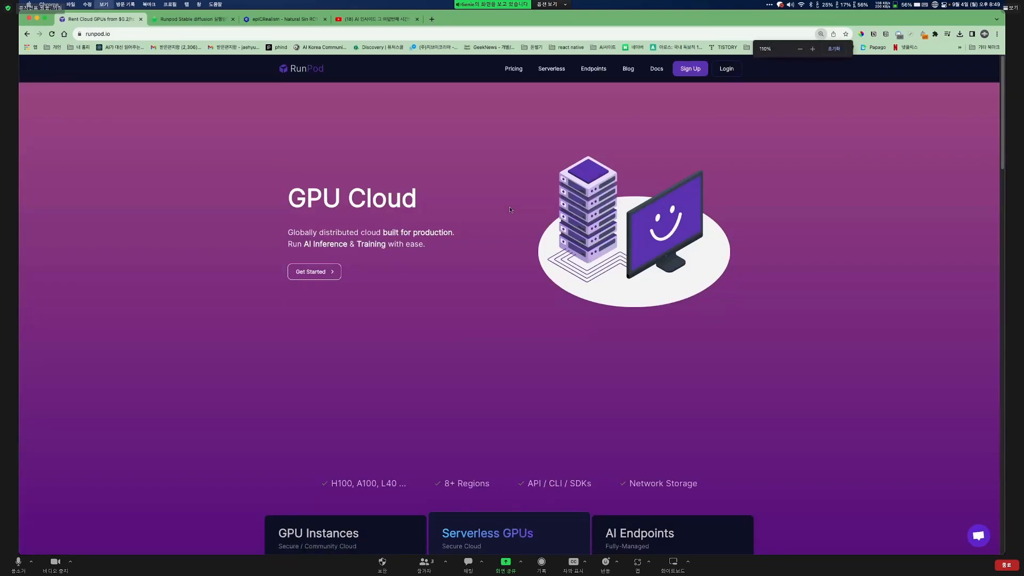
pyautogui.press('super+equal')
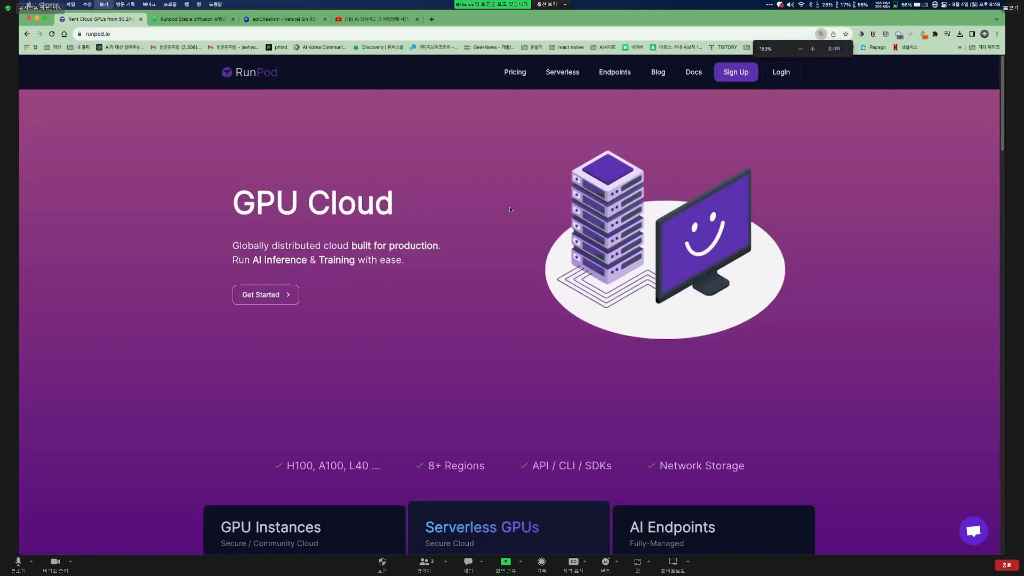
pyautogui.press('super+equal')
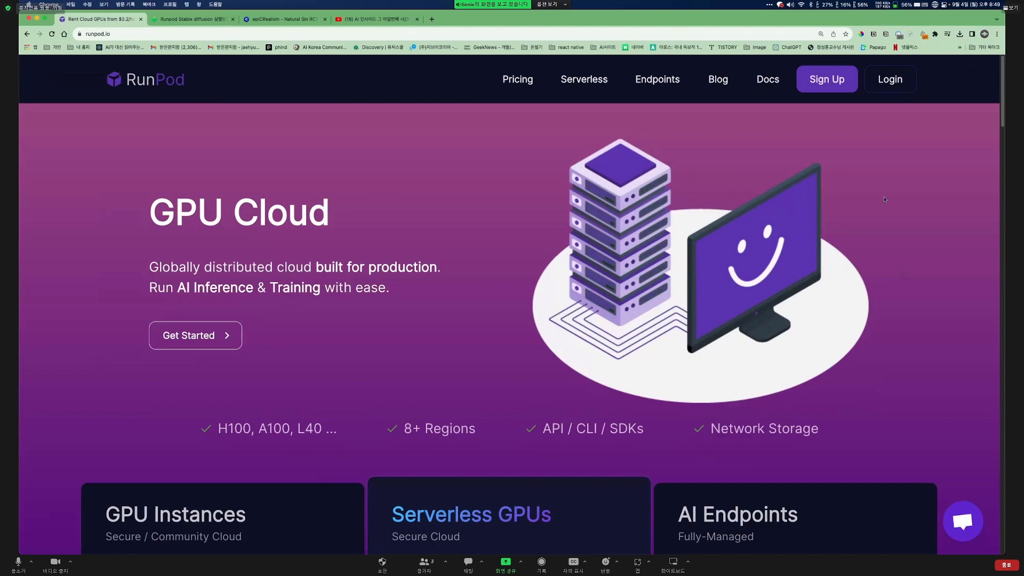
pyautogui.click(879, 85)
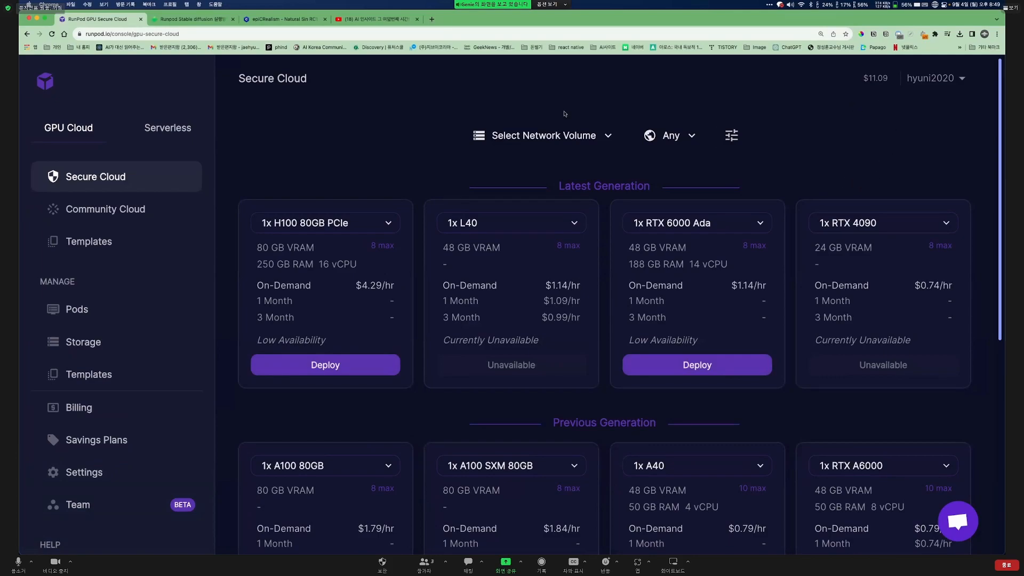
# Open the RunPod account's Billing page
pyautogui.scroll(-5, 501, 195)
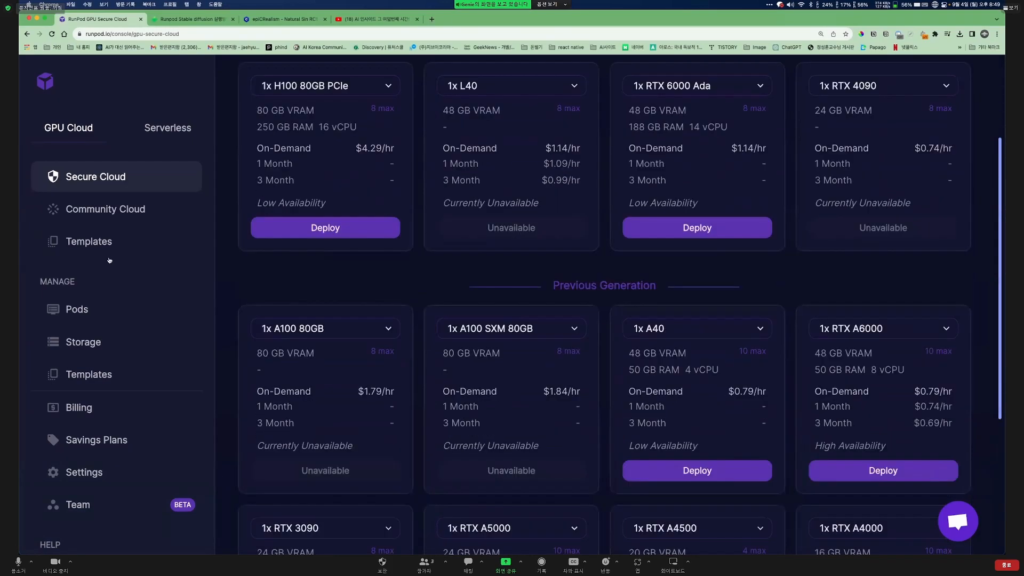
pyautogui.scroll(-2, 117, 306)
pyautogui.click(116, 335)
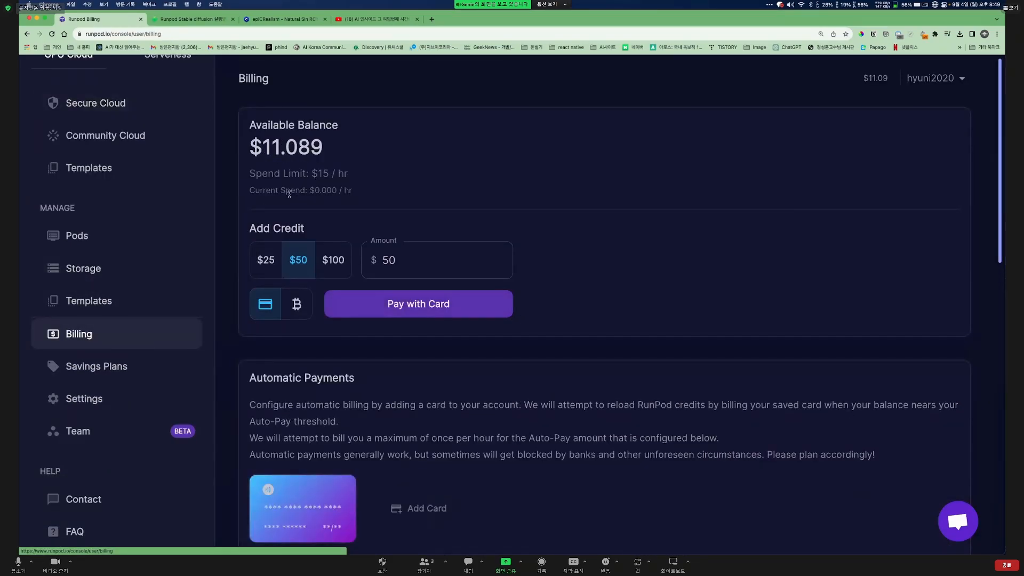
# Examine the account's available balance on the Billing page
pyautogui.moveTo(343, 155); pyautogui.dragTo(249, 160)
pyautogui.click(303, 152)
pyautogui.moveTo(326, 149); pyautogui.dragTo(250, 159)
pyautogui.click(295, 132)
pyautogui.moveTo(327, 150); pyautogui.dragTo(254, 165)
pyautogui.click(324, 150)
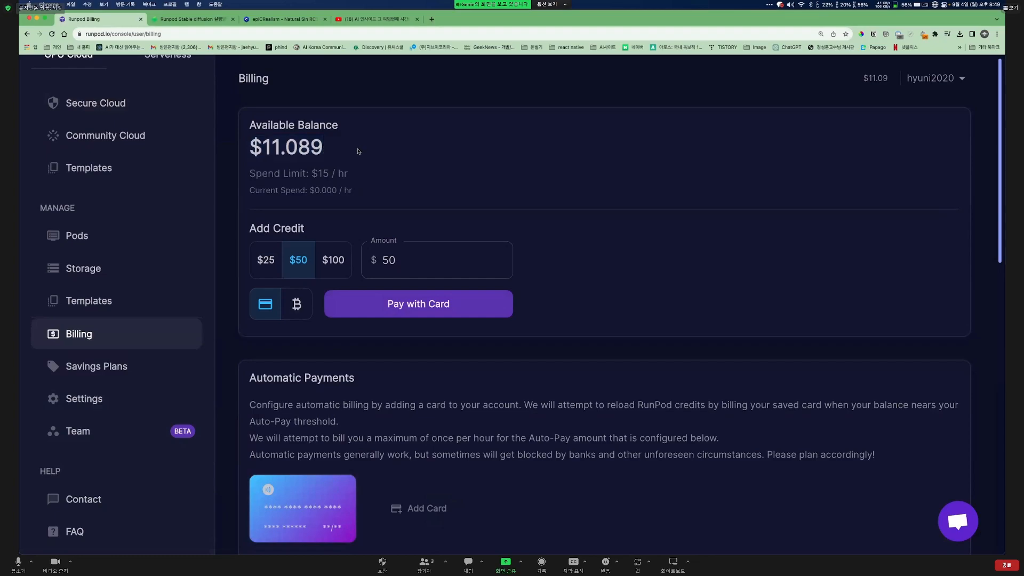
pyautogui.moveTo(338, 145); pyautogui.dragTo(251, 156)
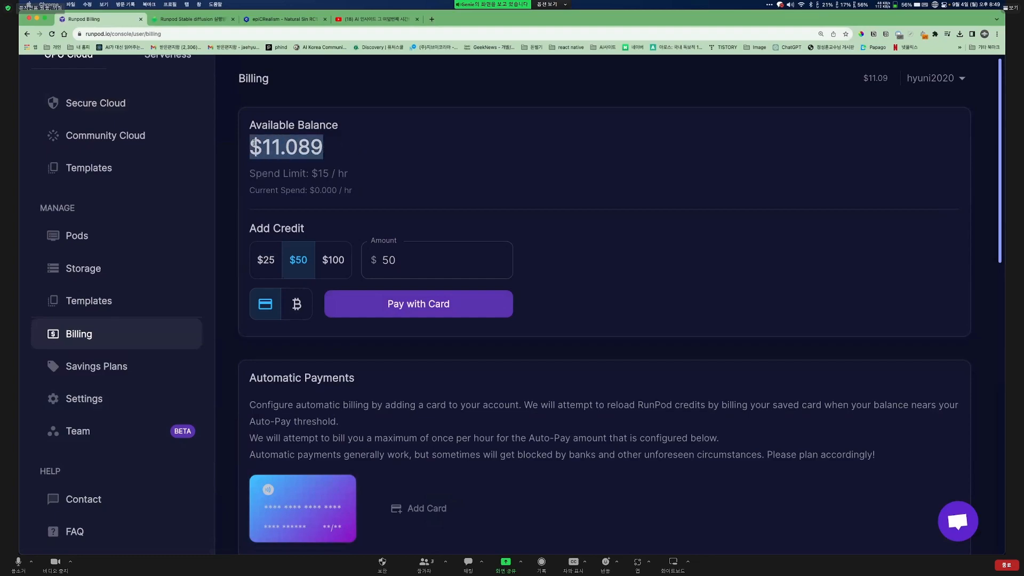
pyautogui.click(366, 148)
pyautogui.moveTo(336, 149); pyautogui.dragTo(251, 155)
pyautogui.click(366, 146)
# Try the preset credit amounts of $25, $50 and $100
pyautogui.click(265, 263)
pyautogui.click(304, 265)
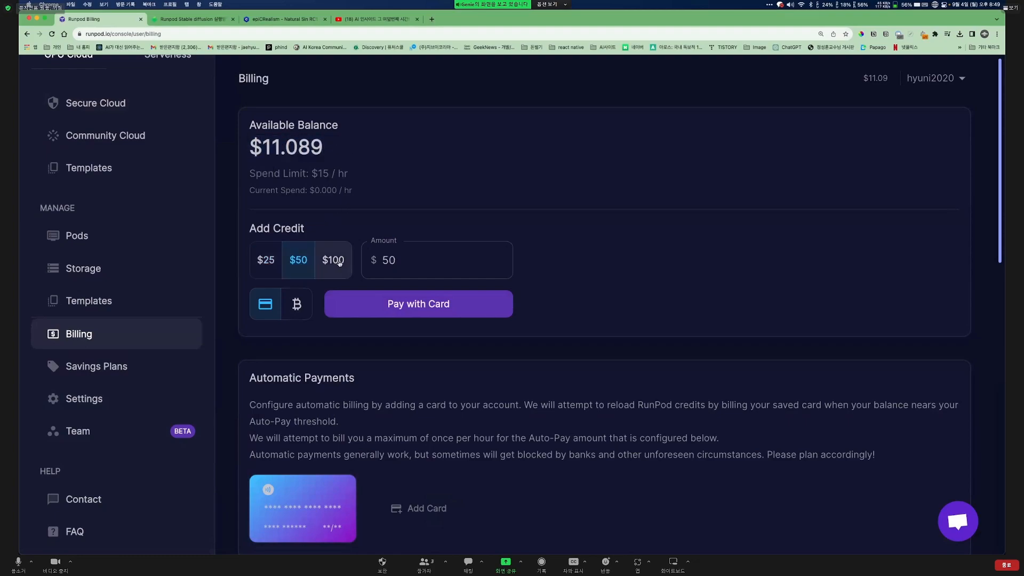
pyautogui.click(333, 262)
pyautogui.click(266, 262)
# Set the amount of credit to add to $10
pyautogui.click(411, 262)
pyautogui.moveTo(429, 261); pyautogui.dragTo(374, 259)
pyautogui.write('10')
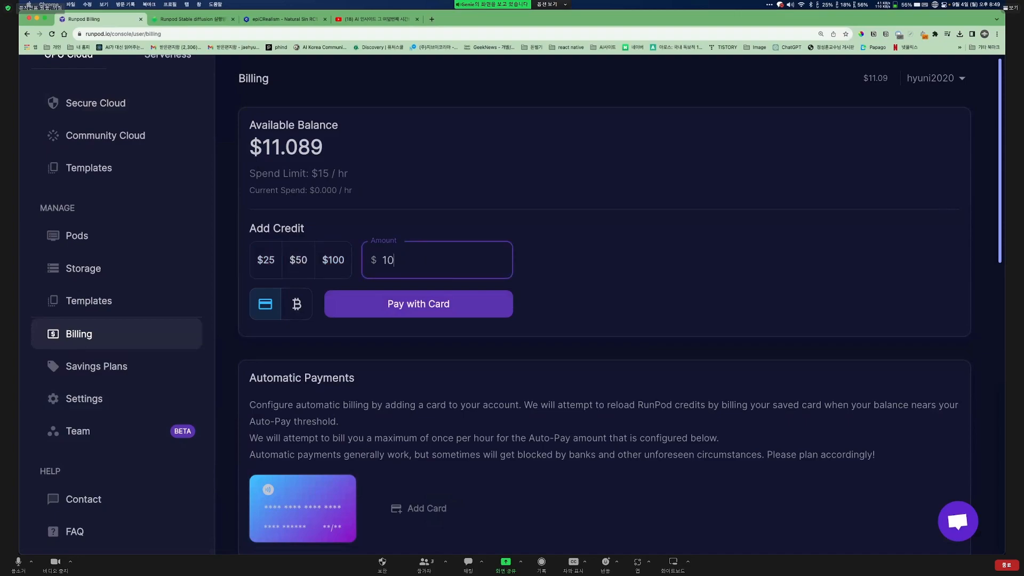
# Try a credit amount of $1, check the minimum transaction rule, and set the amount back to $10
pyautogui.moveTo(408, 260); pyautogui.dragTo(341, 257)
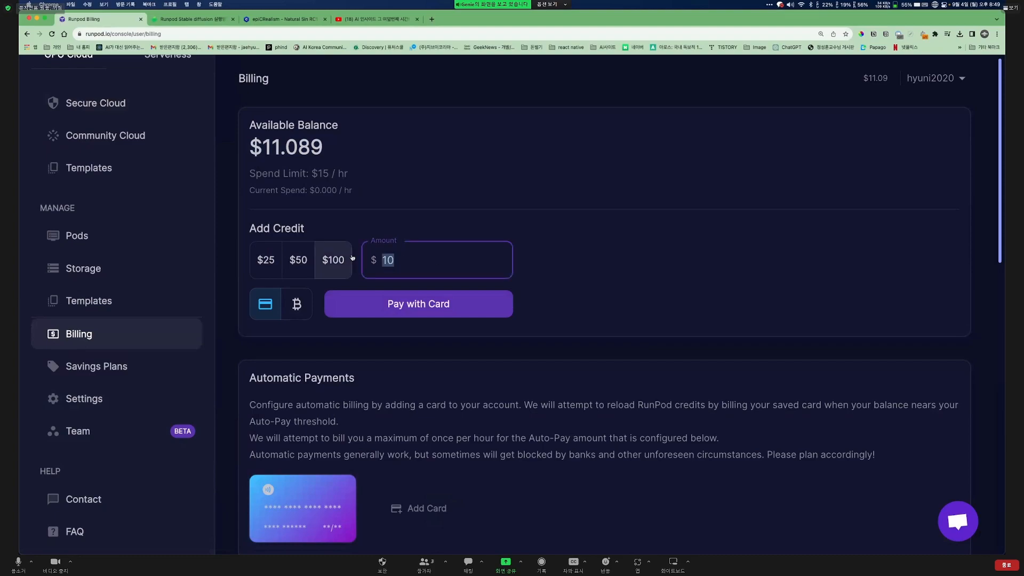
pyautogui.write('1')
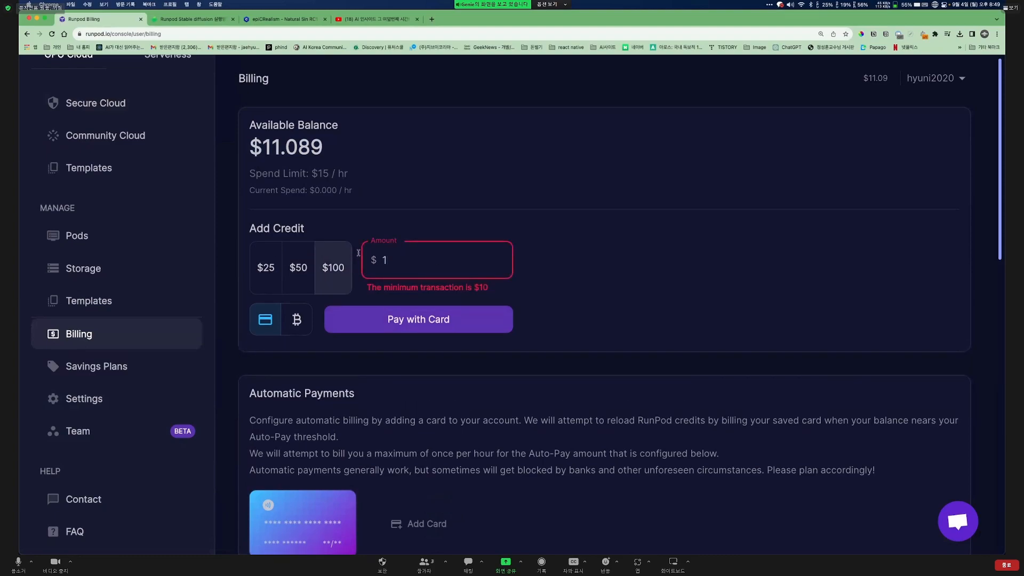
pyautogui.moveTo(490, 289); pyautogui.dragTo(371, 260)
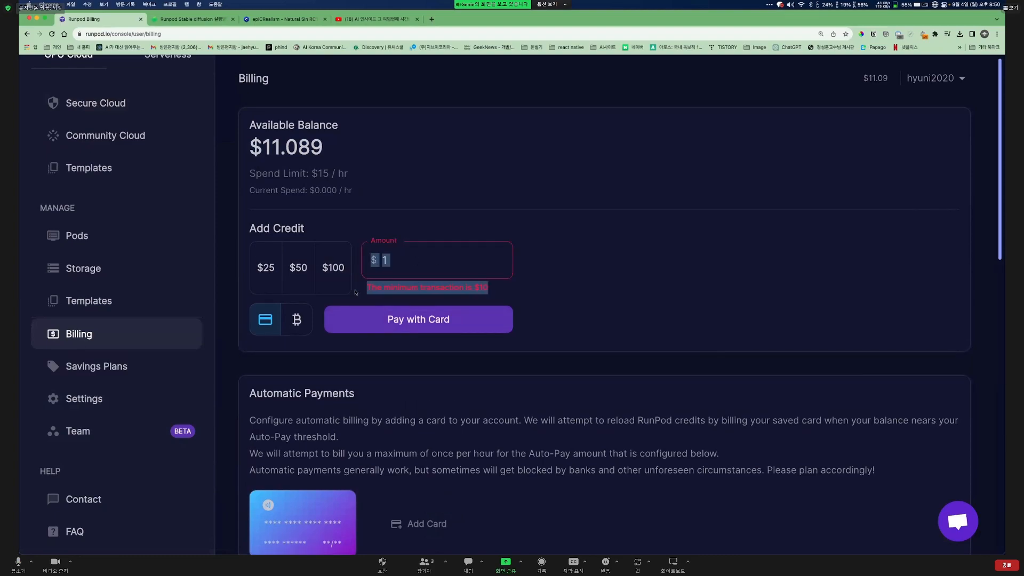
pyautogui.doubleClick(402, 260)
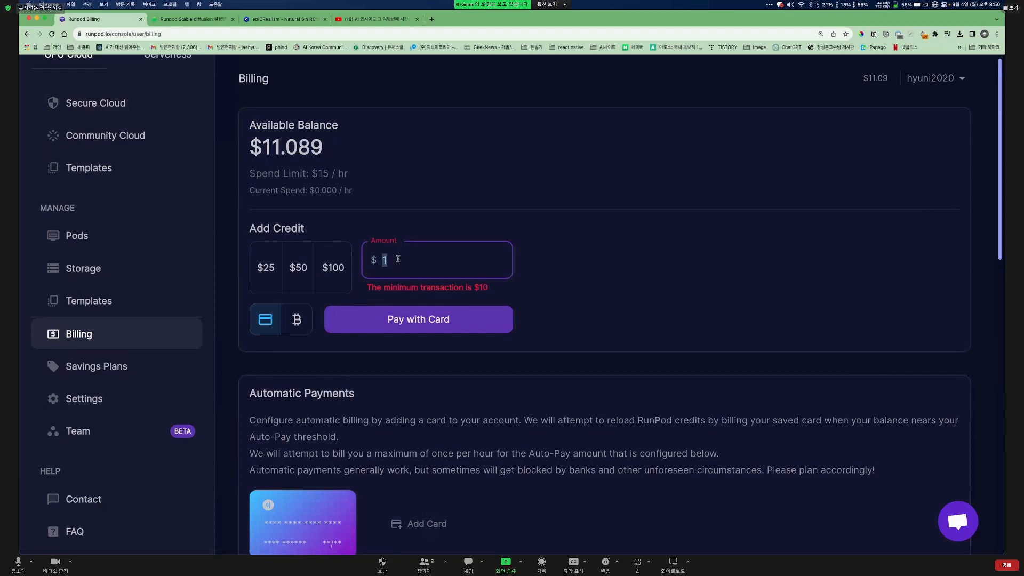
pyautogui.write('10')
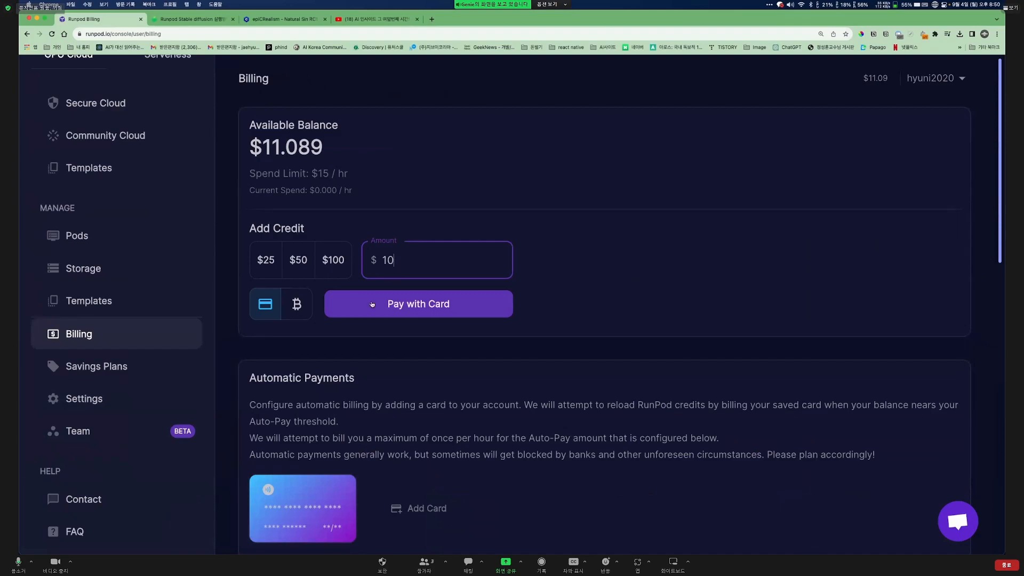
# Examine the card payment options, the account balance and the hourly spend limit on the Billing page
pyautogui.scroll(-2, 425, 350)
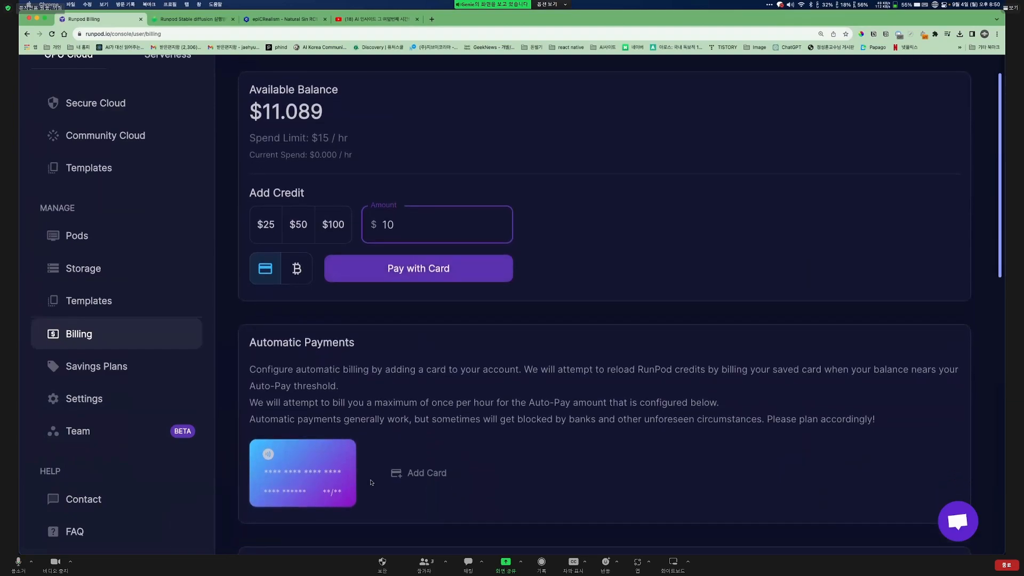
pyautogui.click(440, 272)
pyautogui.scroll(2, 838, 102)
pyautogui.click(869, 79)
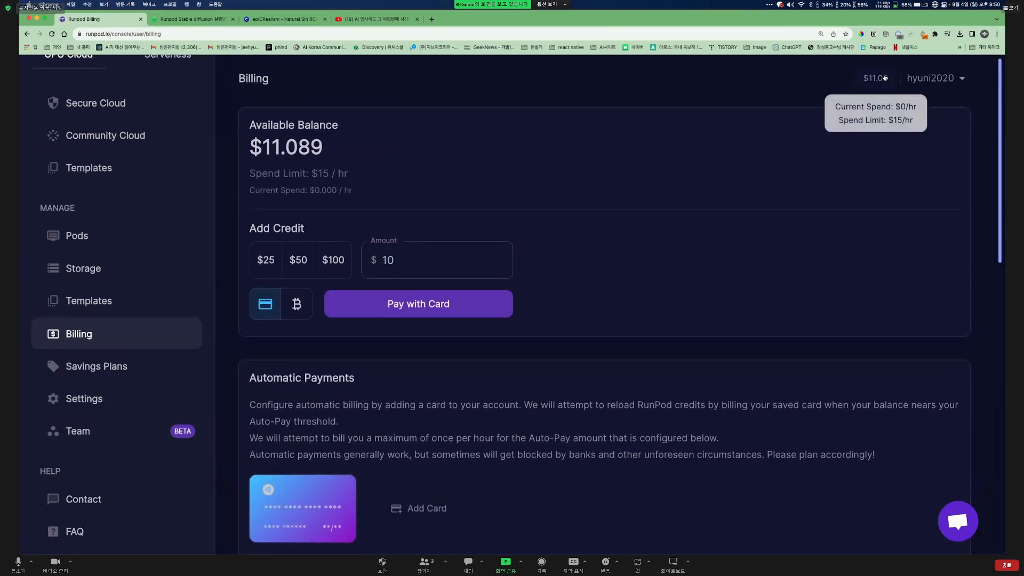
pyautogui.click(873, 97)
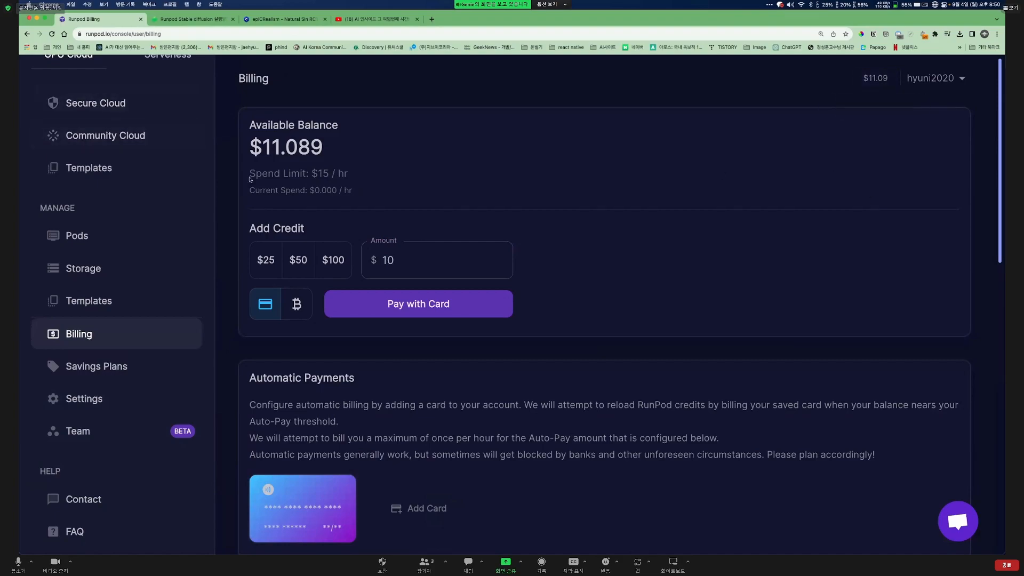
pyautogui.scroll(1, 172, 190)
pyautogui.scroll(2, 171, 190)
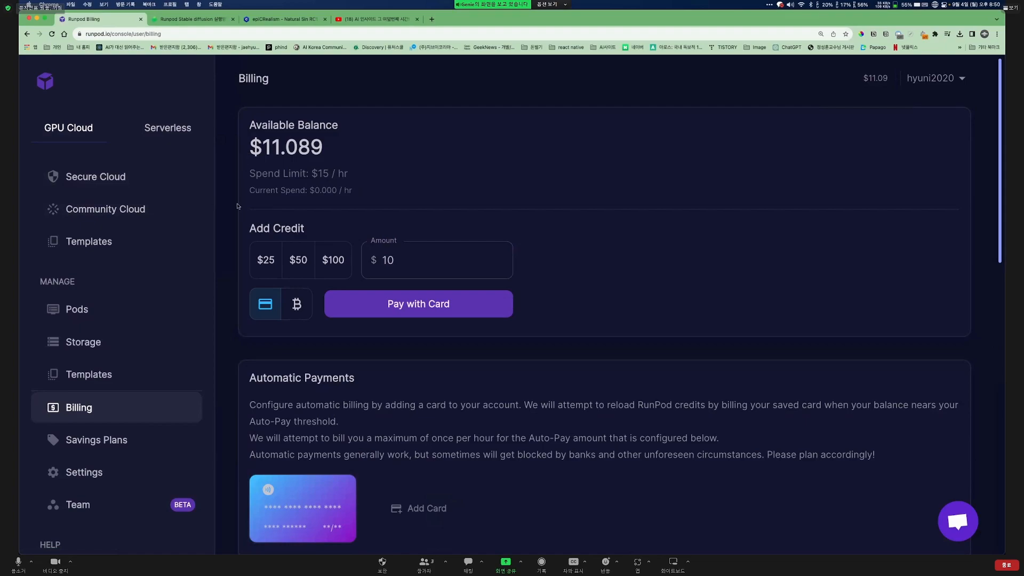
pyautogui.moveTo(341, 165); pyautogui.dragTo(254, 167)
pyautogui.click(416, 153)
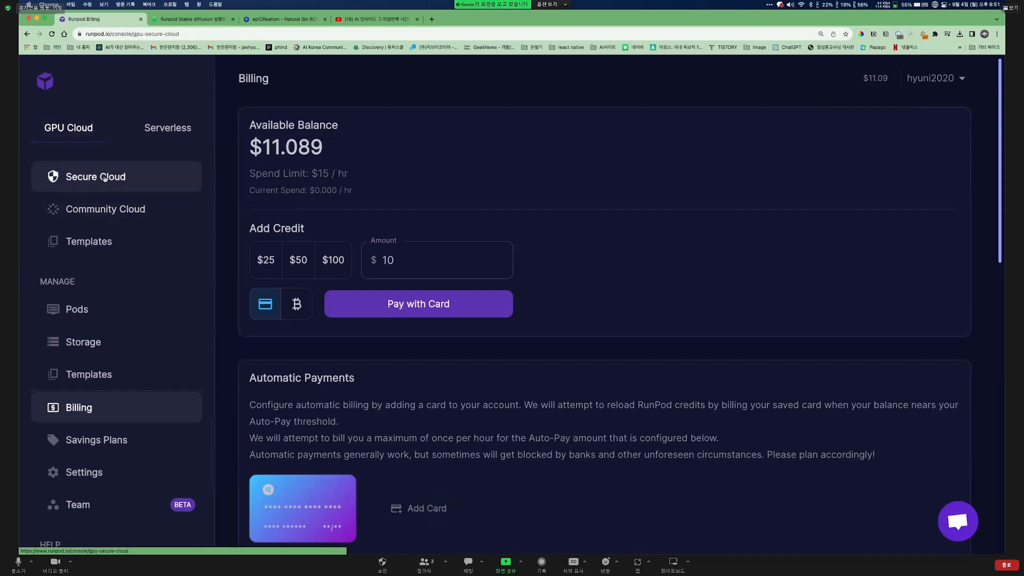
# Open Secure Cloud and review the latest and previous generation GPU offers with their hourly prices and availability
pyautogui.click(110, 175)
pyautogui.scroll(-3, 428, 250)
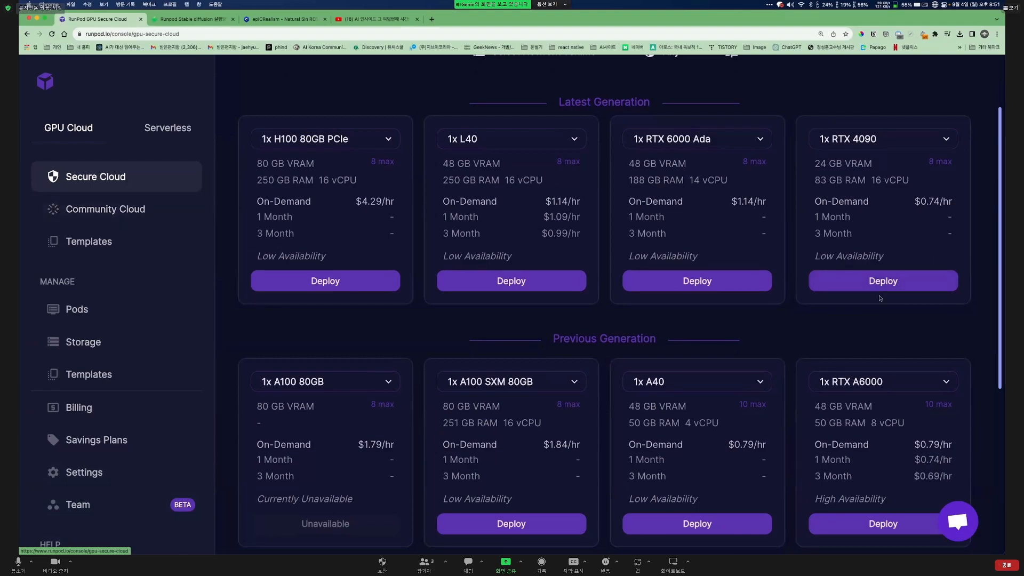
pyautogui.scroll(-2, 905, 321)
pyautogui.scroll(3, 905, 321)
pyautogui.scroll(-5, 223, 395)
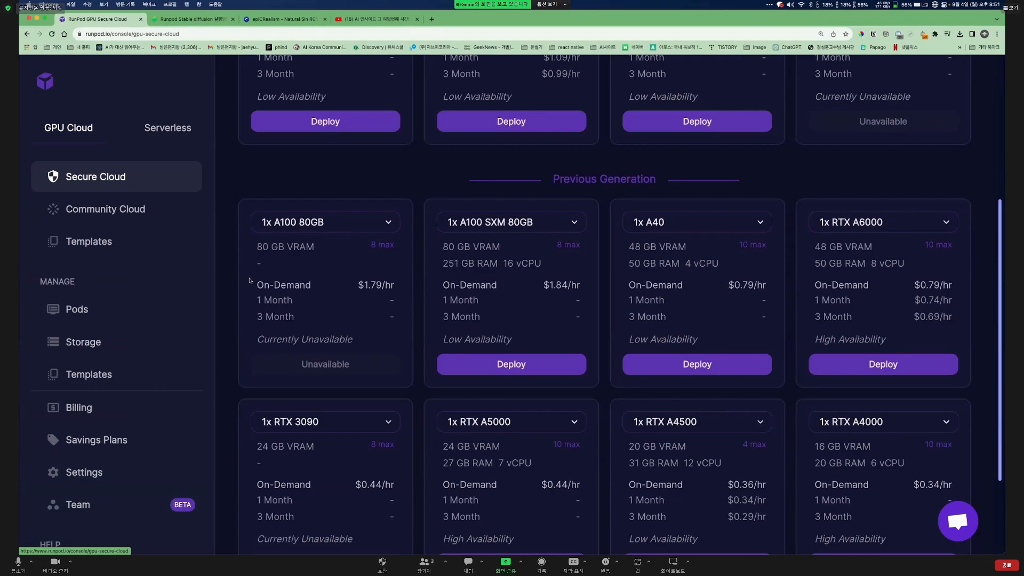
pyautogui.scroll(5, 249, 281)
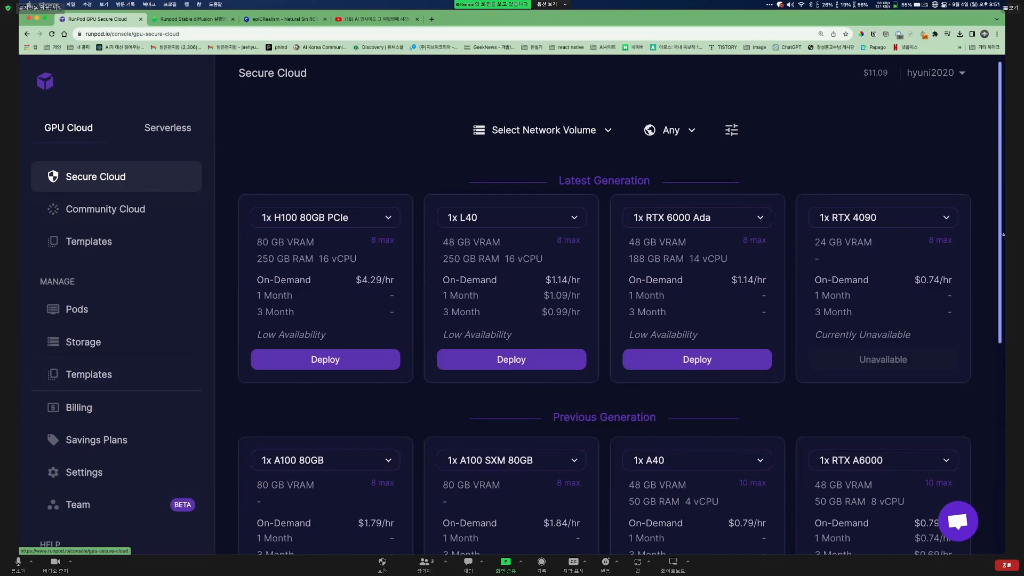
# Open Community Cloud and compare its GPU offers from the H100 80GB PCIe down to the RTX 3070
pyautogui.click(75, 213)
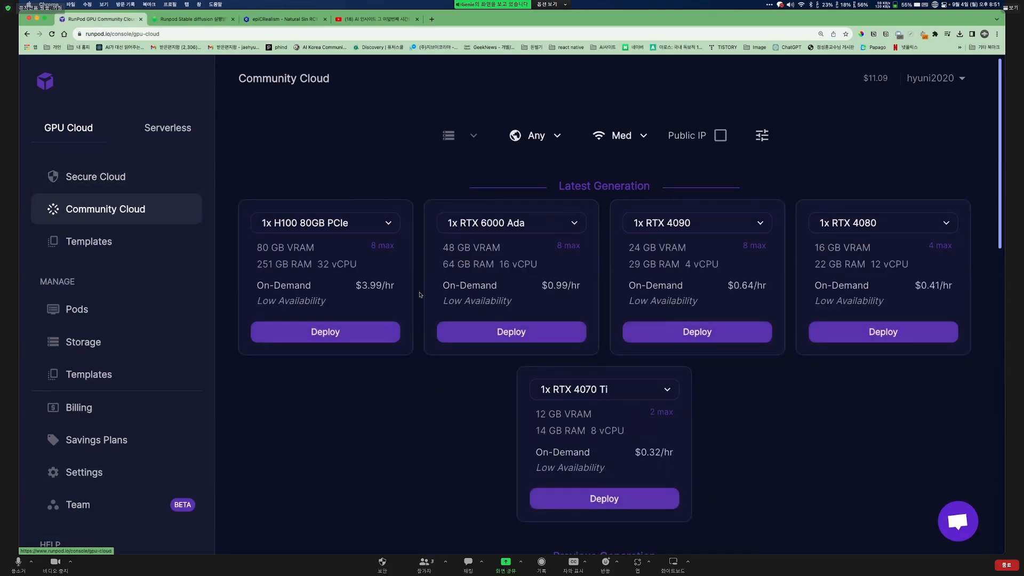
pyautogui.scroll(-3, 587, 320)
pyautogui.scroll(2, 827, 357)
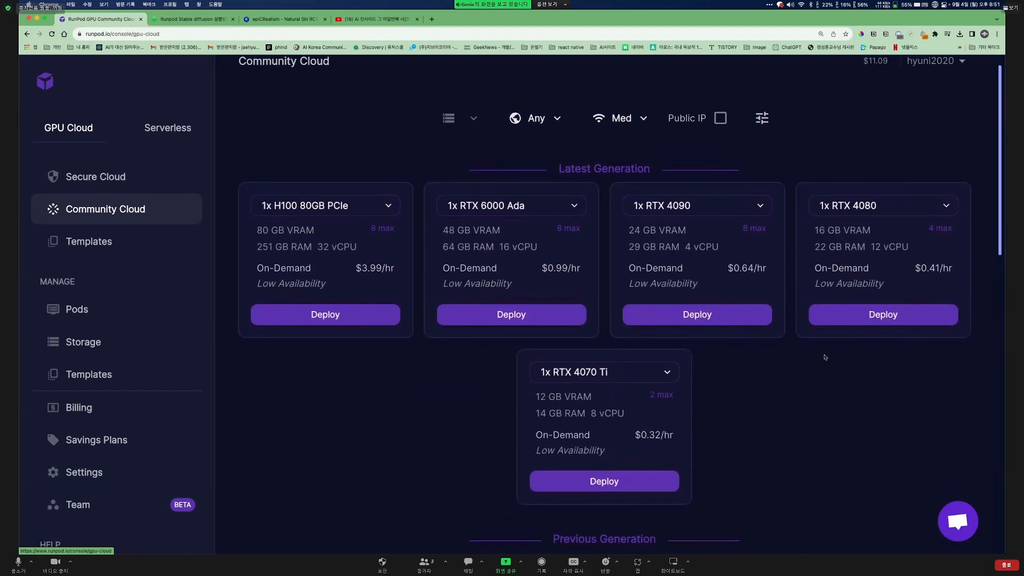
pyautogui.scroll(-1, 803, 369)
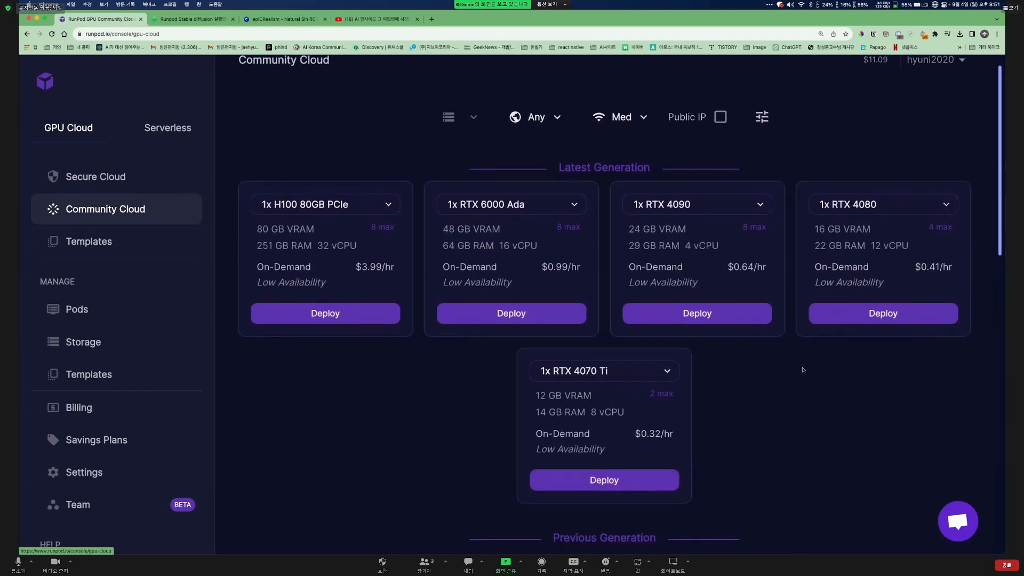
pyautogui.scroll(-7, 803, 369)
pyautogui.scroll(-5, 799, 359)
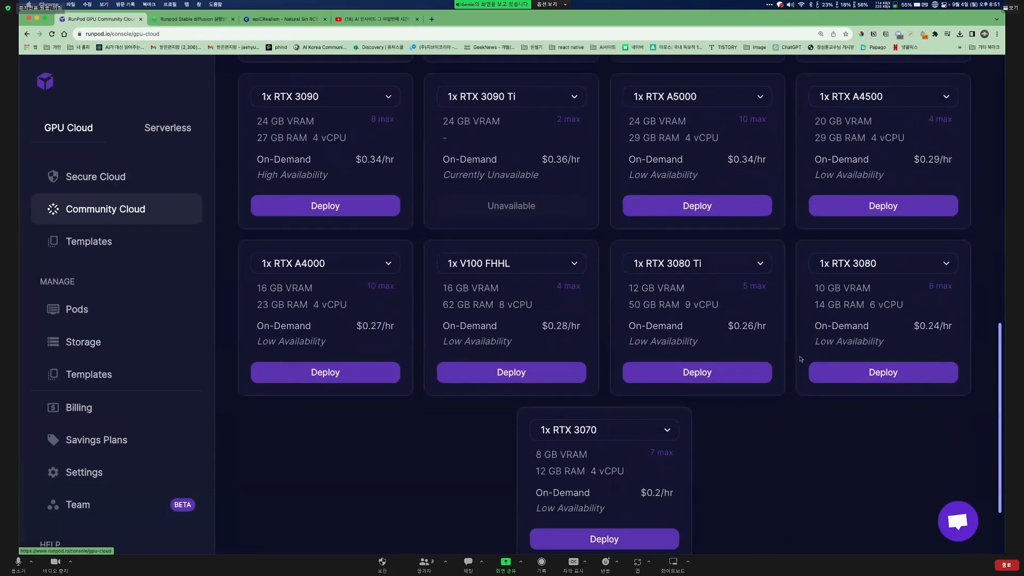
pyautogui.scroll(-1, 792, 359)
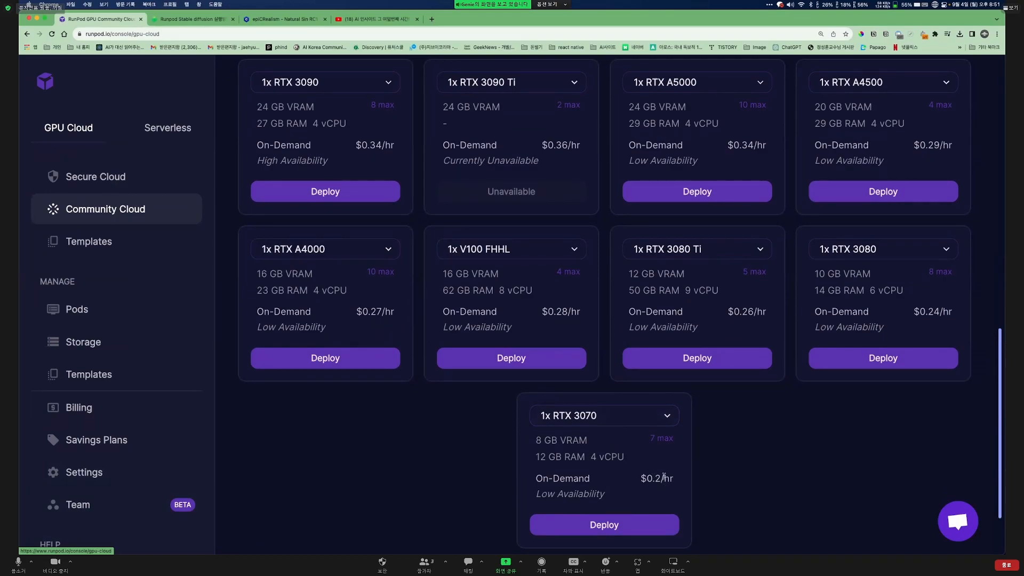
# Examine the on-demand hourly price of the RTX 3070 in Community Cloud
pyautogui.moveTo(640, 478); pyautogui.dragTo(673, 479)
pyautogui.click(680, 482)
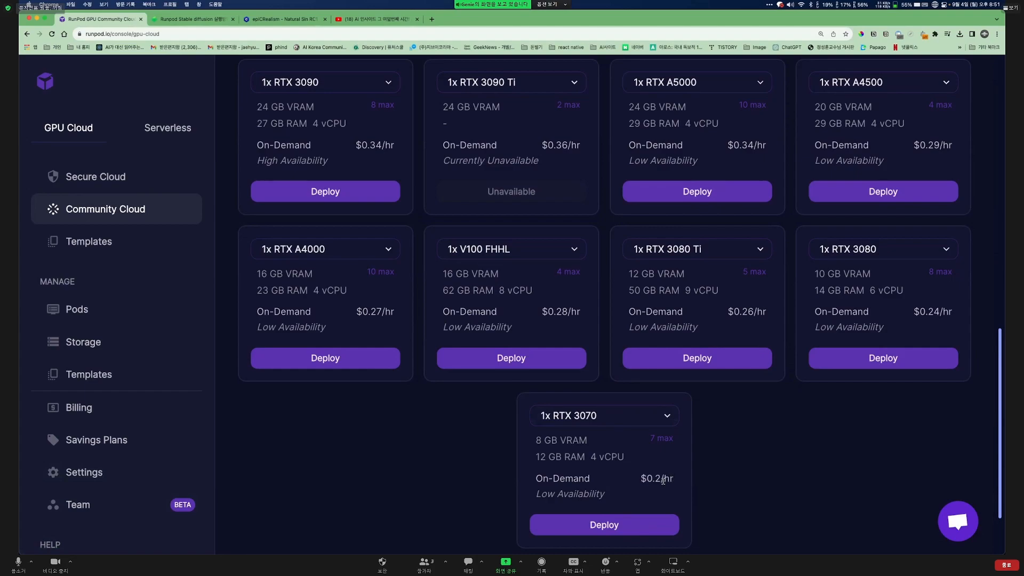
pyautogui.tripleClick(663, 481)
pyautogui.click(698, 470)
pyautogui.tripleClick(641, 479)
pyautogui.click(622, 448)
pyautogui.tripleClick(654, 478)
pyautogui.click(754, 464)
# Calculate 0.34*1300 to convert the RTX 3090's hourly price in Community Cloud
pyautogui.scroll(4, 758, 463)
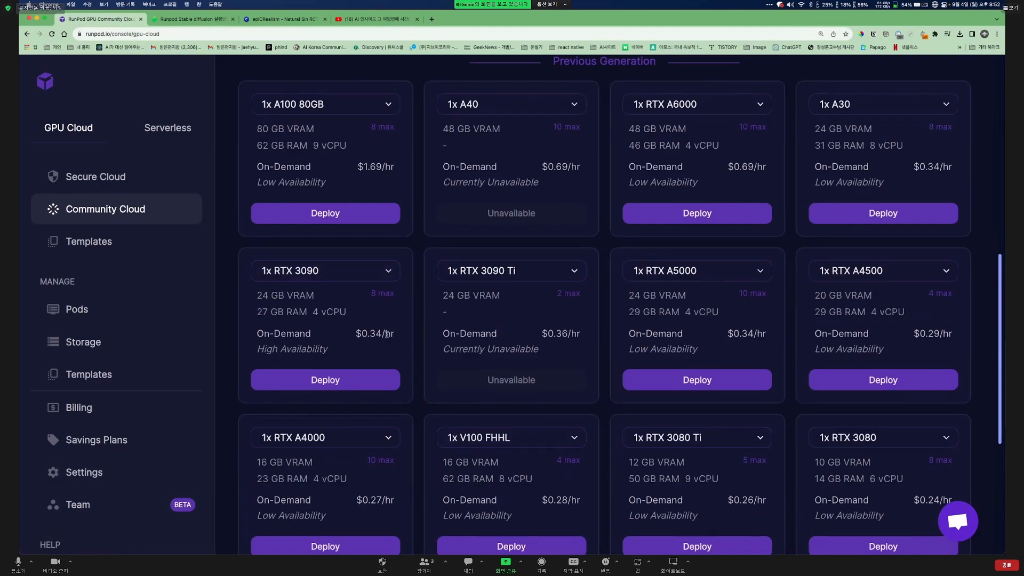
pyautogui.hotkey('alt', 'space')
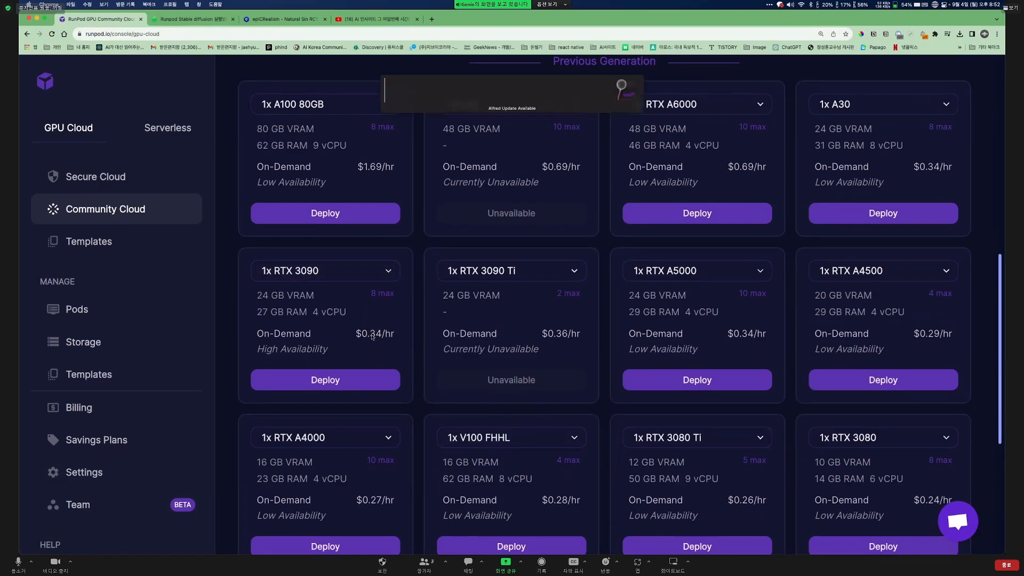
pyautogui.write('0.34')
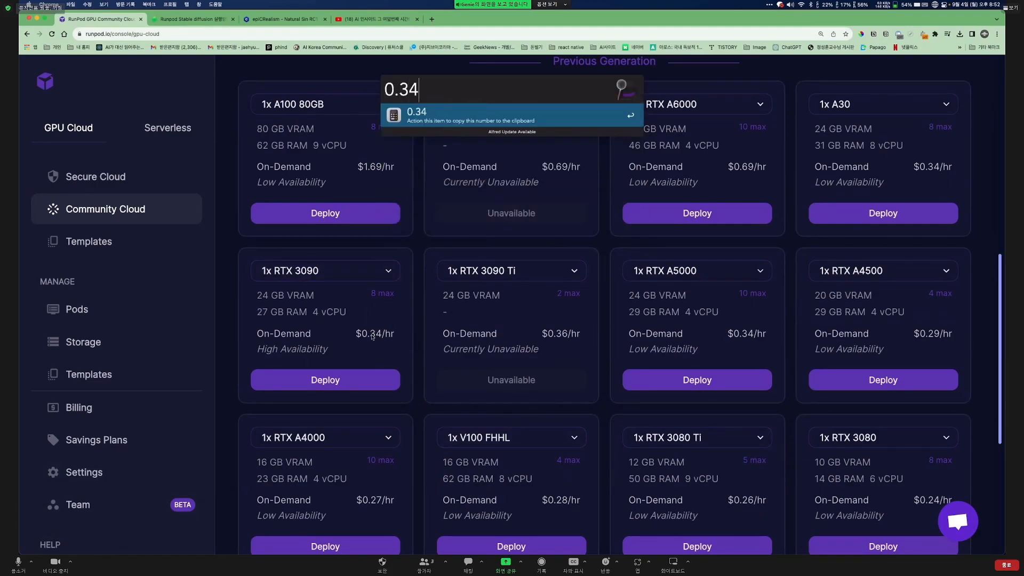
pyautogui.write('*1300')
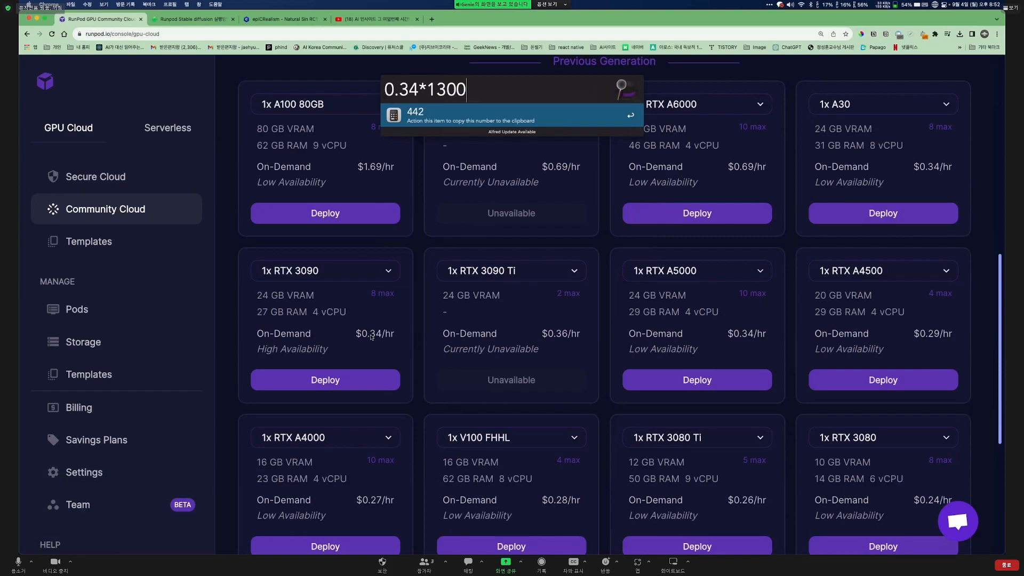
pyautogui.press('Escape')
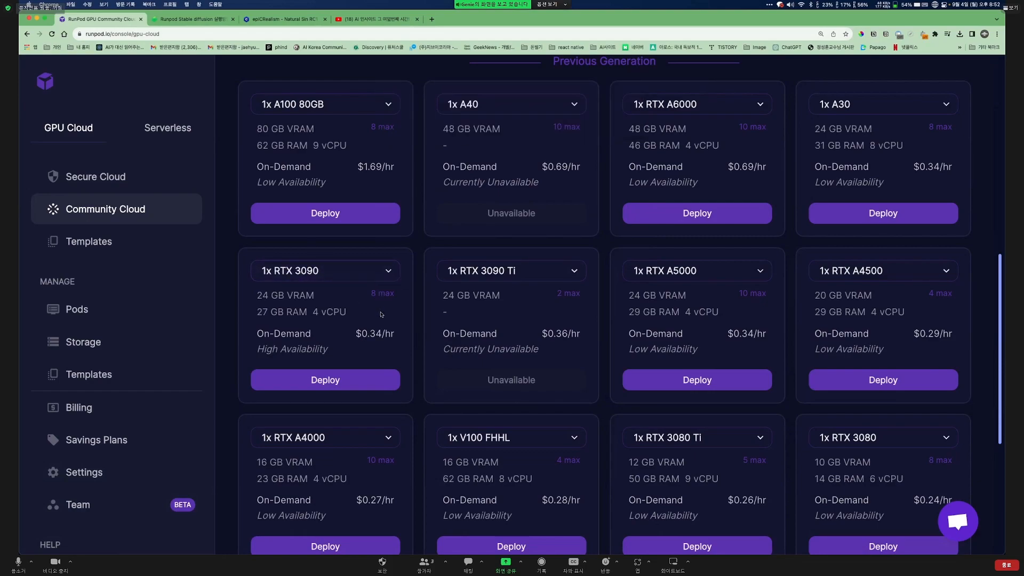
# Start a Community Cloud deployment of 1x RTX 3090 and choose the RunPod Stable Diffusion template with the web-ui-10.2.1 image
pyautogui.scroll(2, 380, 310)
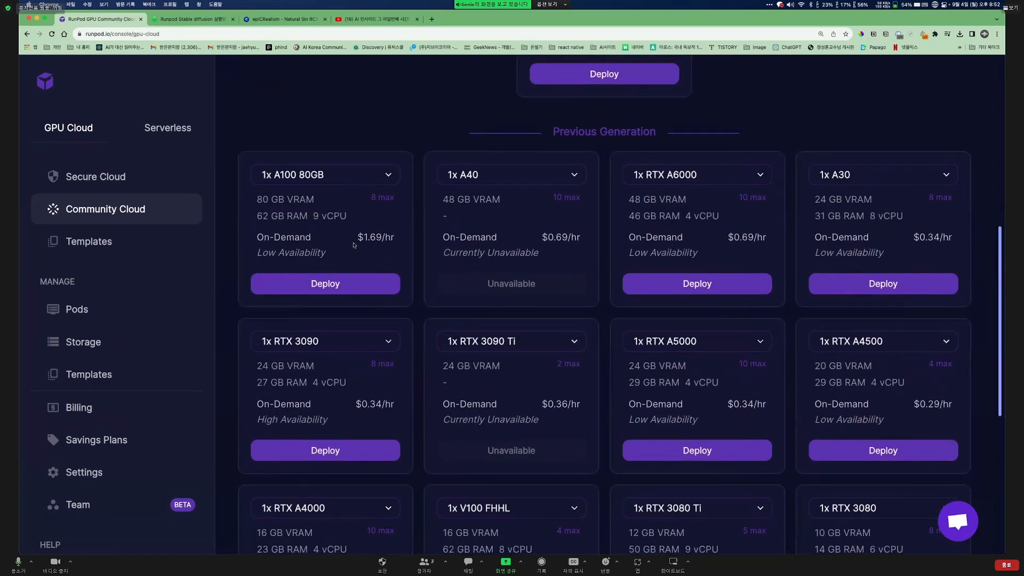
pyautogui.scroll(-1, 358, 288)
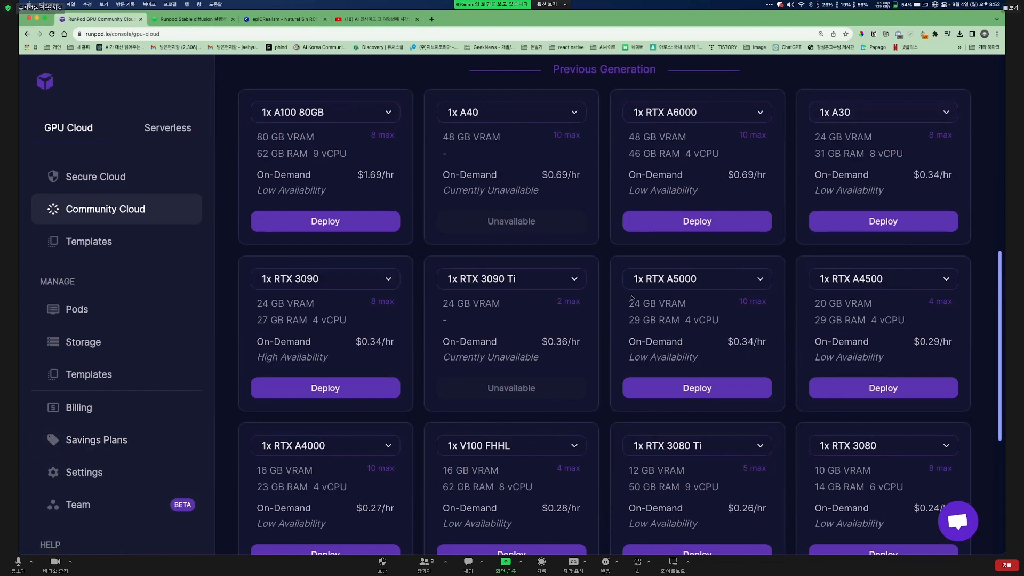
pyautogui.scroll(-2, 954, 160)
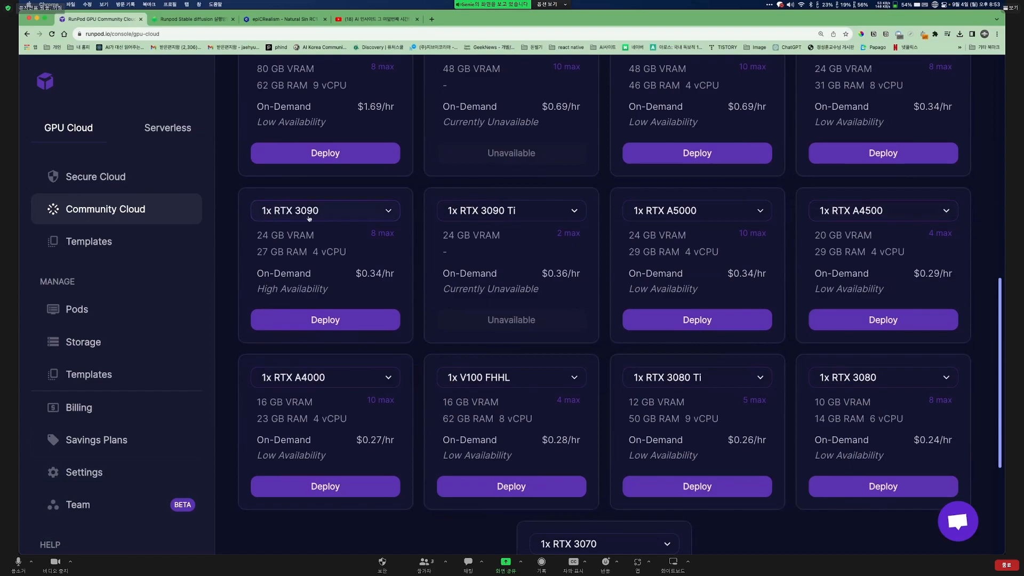
pyautogui.click(350, 320)
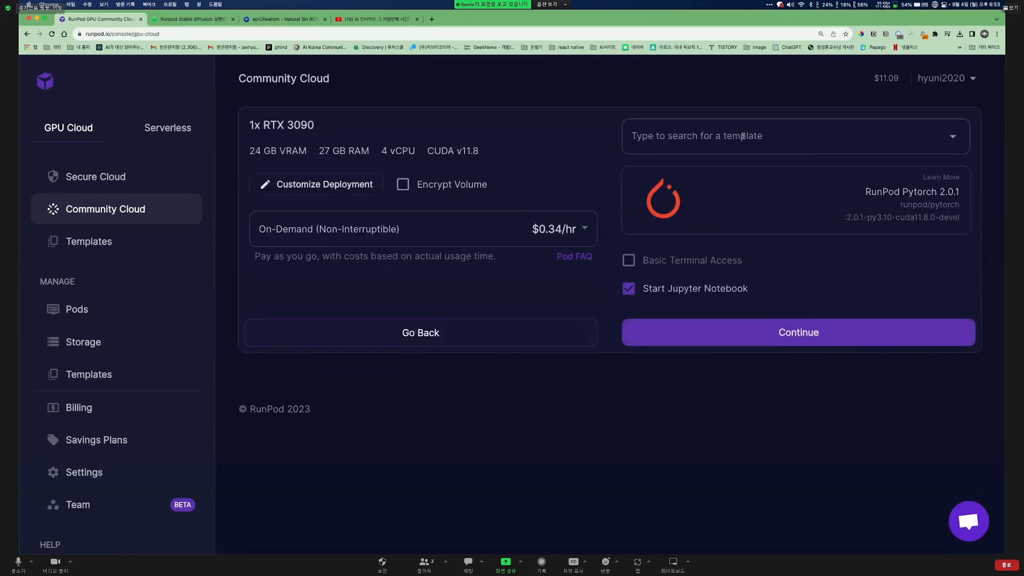
pyautogui.click(743, 137)
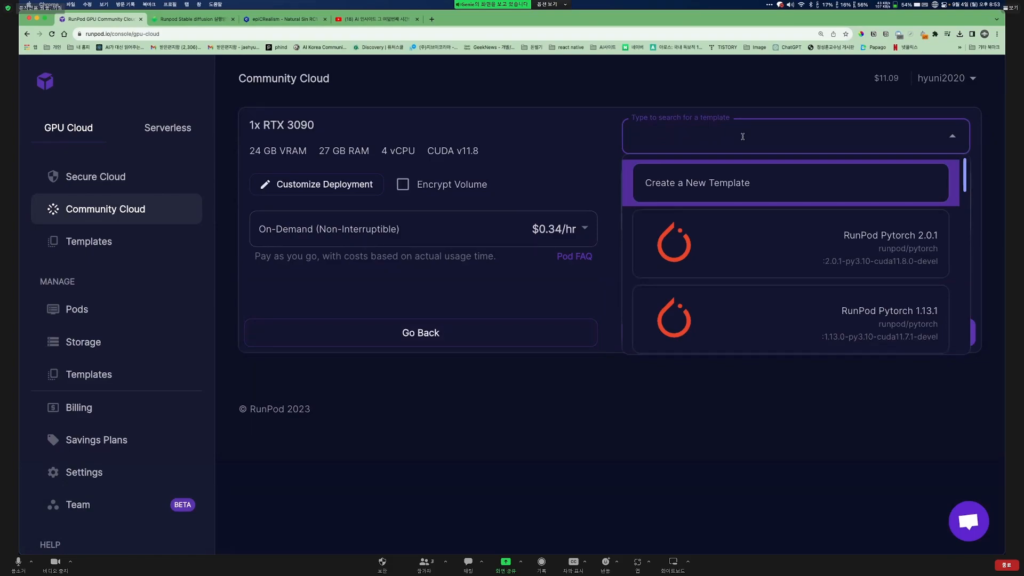
pyautogui.write('stable')
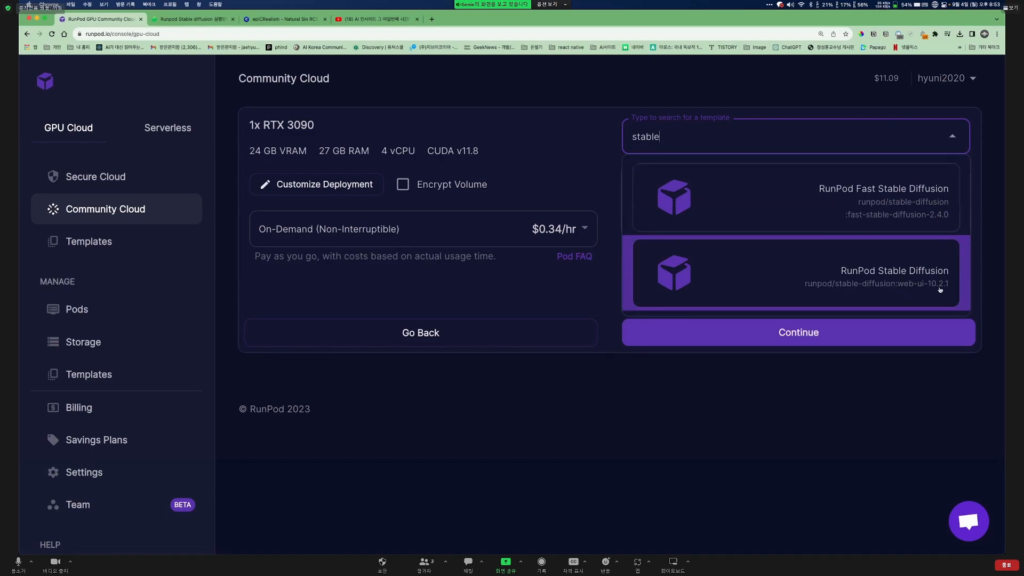
pyautogui.click(873, 277)
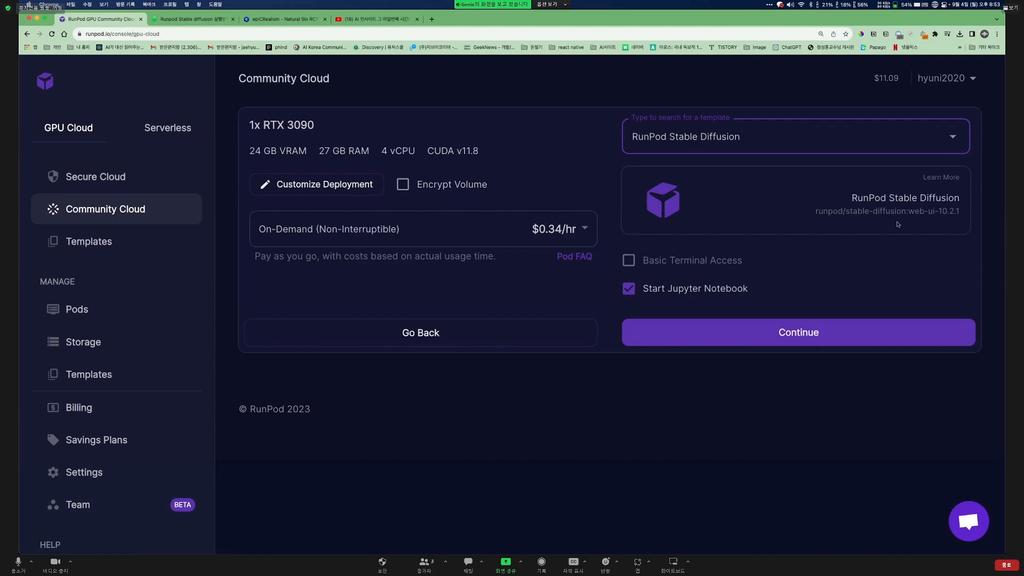
pyautogui.click(900, 202)
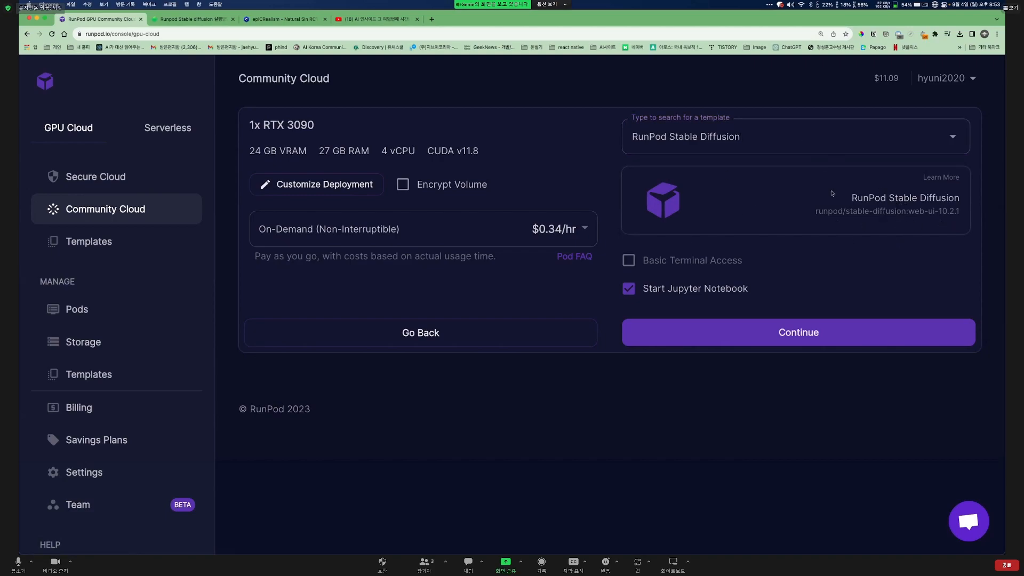
# Customize the deployment with a persistent volume disk of 50 GB and apply the override
pyautogui.click(301, 185)
pyautogui.click(404, 290)
pyautogui.press('Escape')
pyautogui.click(375, 185)
pyautogui.moveTo(432, 295); pyautogui.dragTo(352, 296)
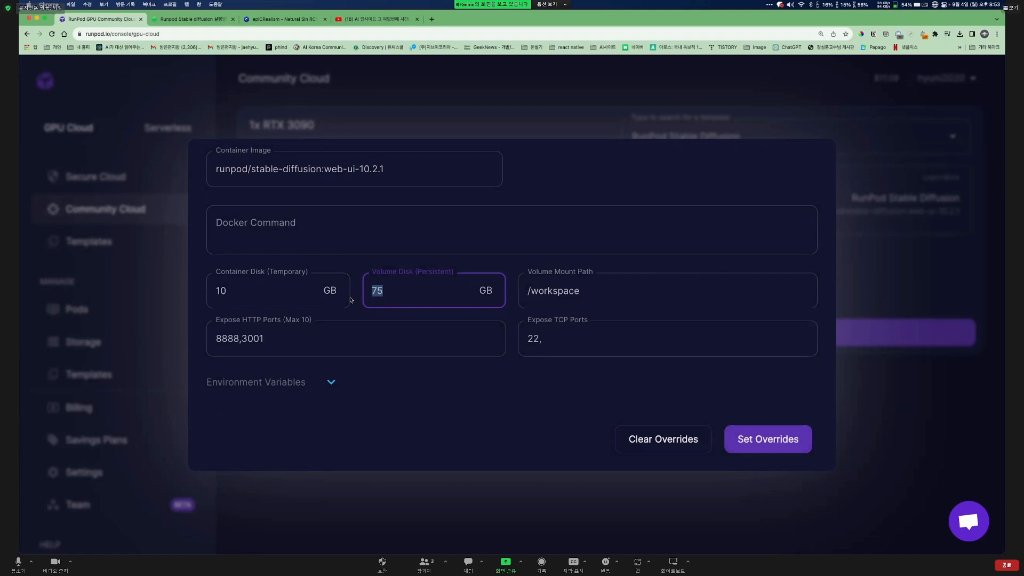
pyautogui.write('30')
pyautogui.moveTo(411, 296); pyautogui.dragTo(353, 294)
pyautogui.write('50')
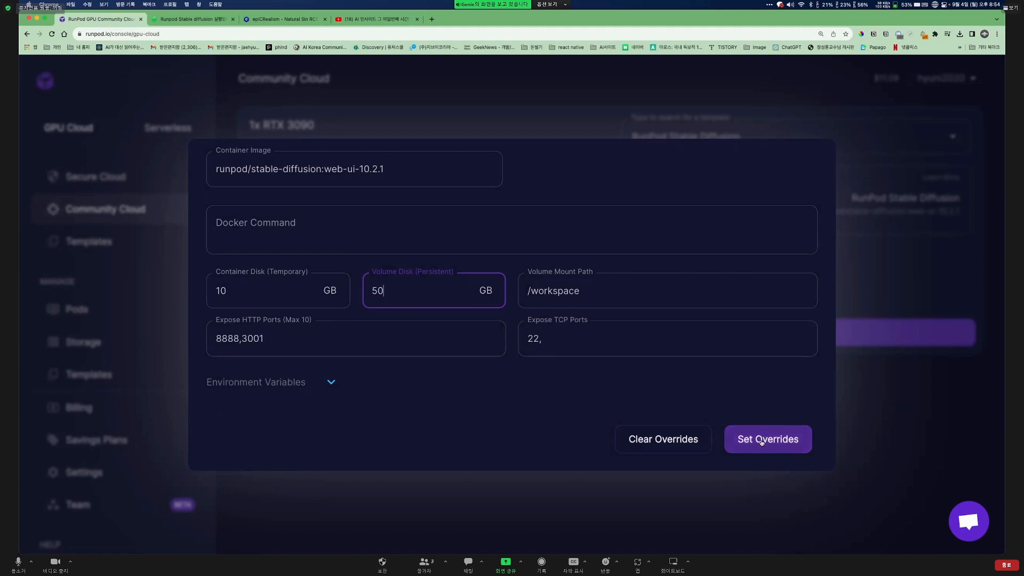
pyautogui.click(778, 444)
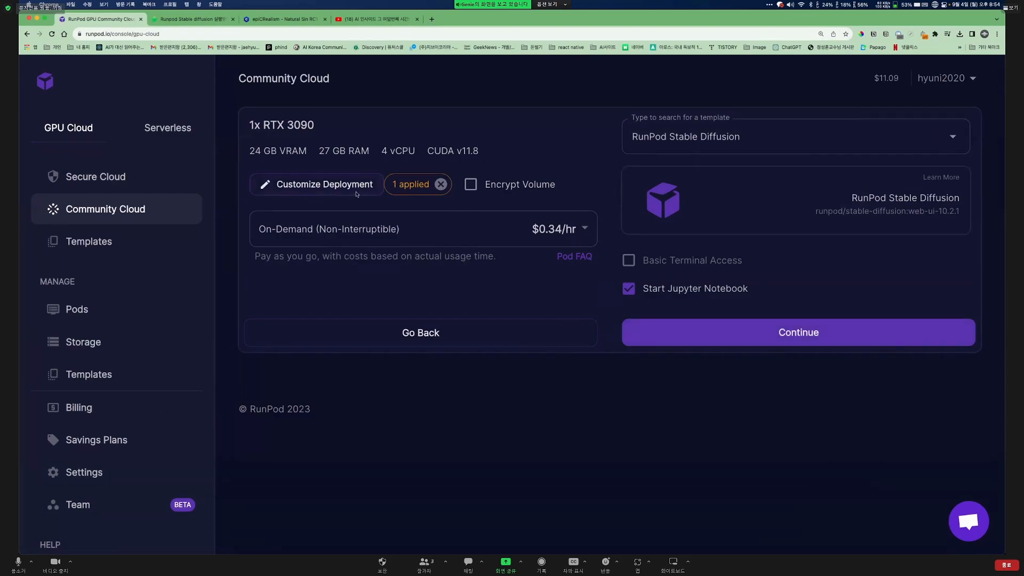
# Deploy the customized RTX 3090 Stable Diffusion pod and expand its details in the pod list
pyautogui.click(842, 338)
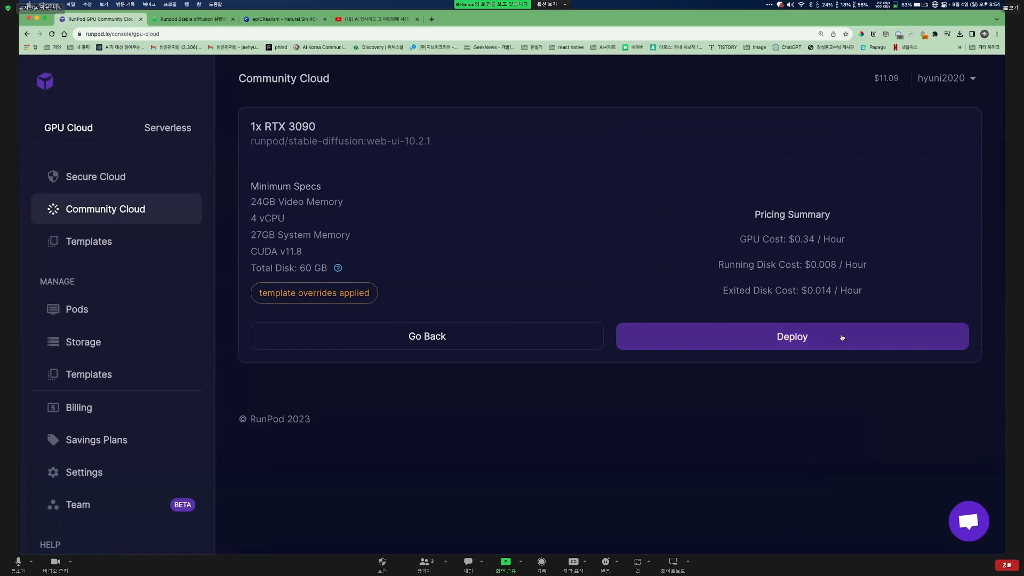
pyautogui.click(840, 338)
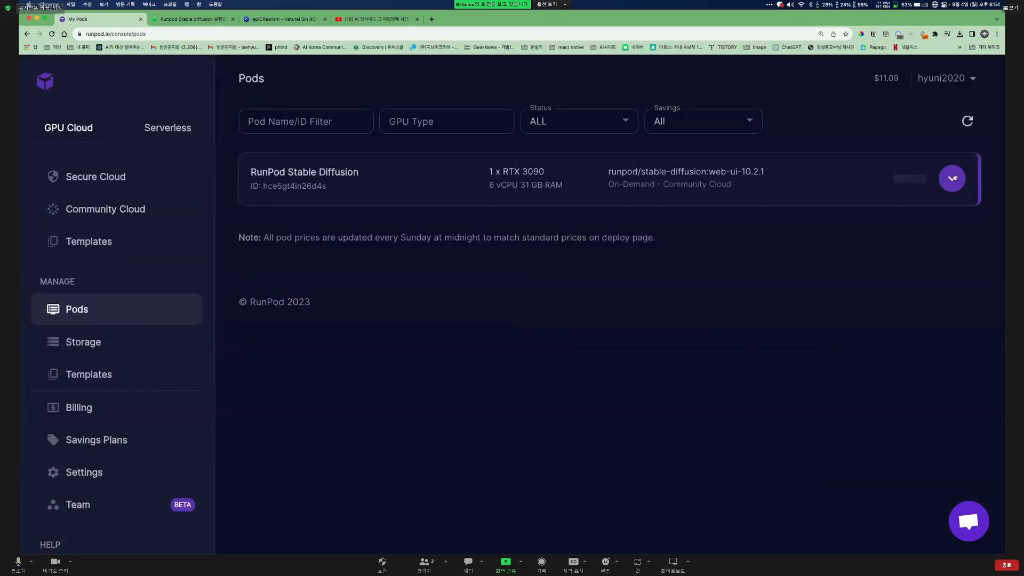
pyautogui.click(953, 178)
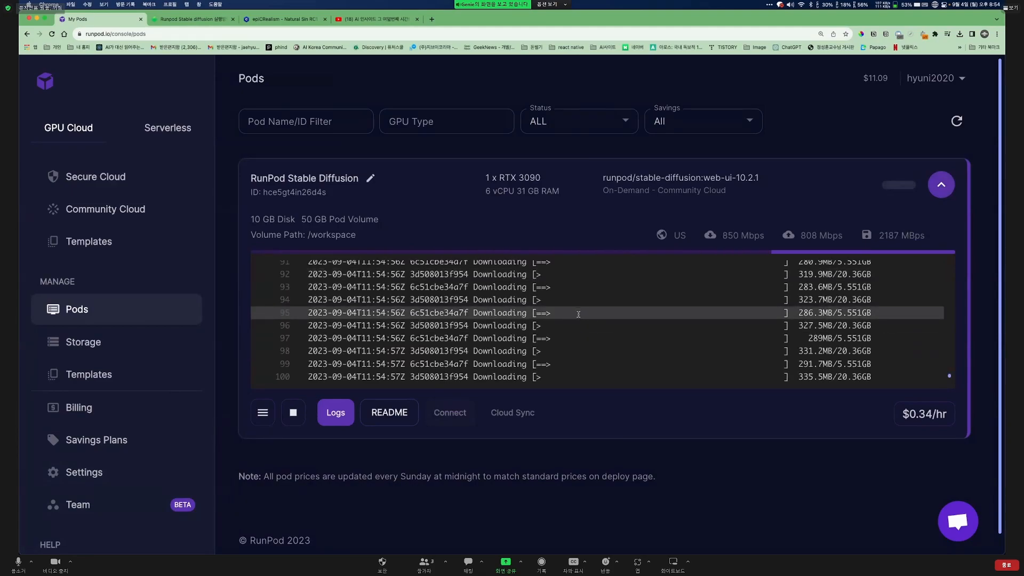
# Examine the new pod's GPU type and its full system logs for the image download progress
pyautogui.tripleClick(517, 175)
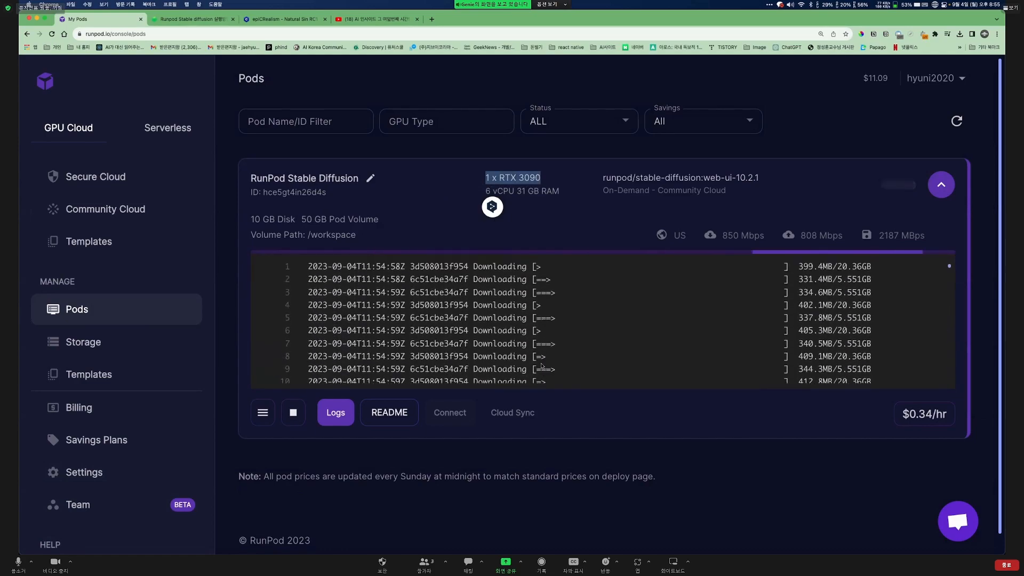
pyautogui.scroll(-2, 629, 325)
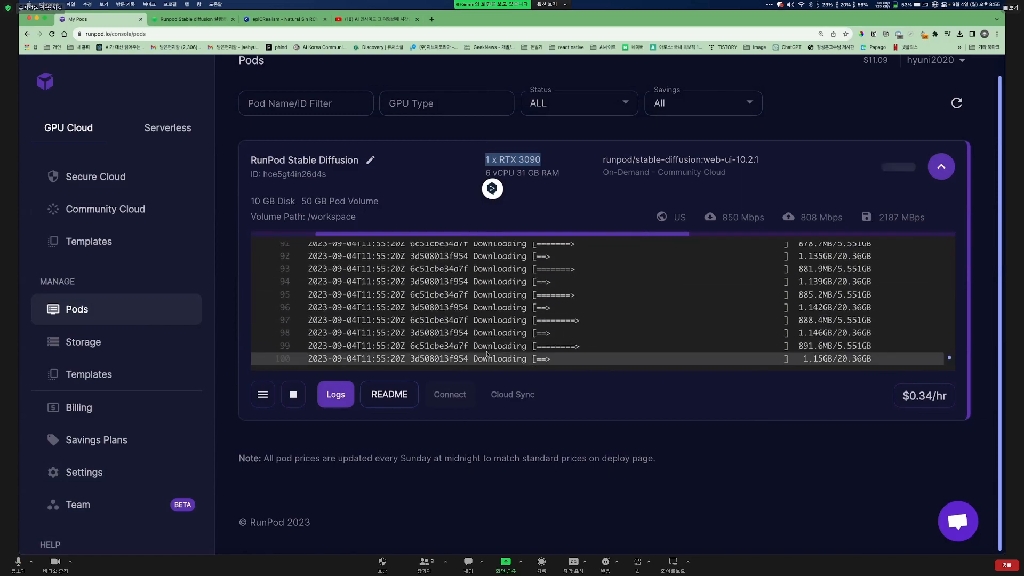
pyautogui.click(349, 389)
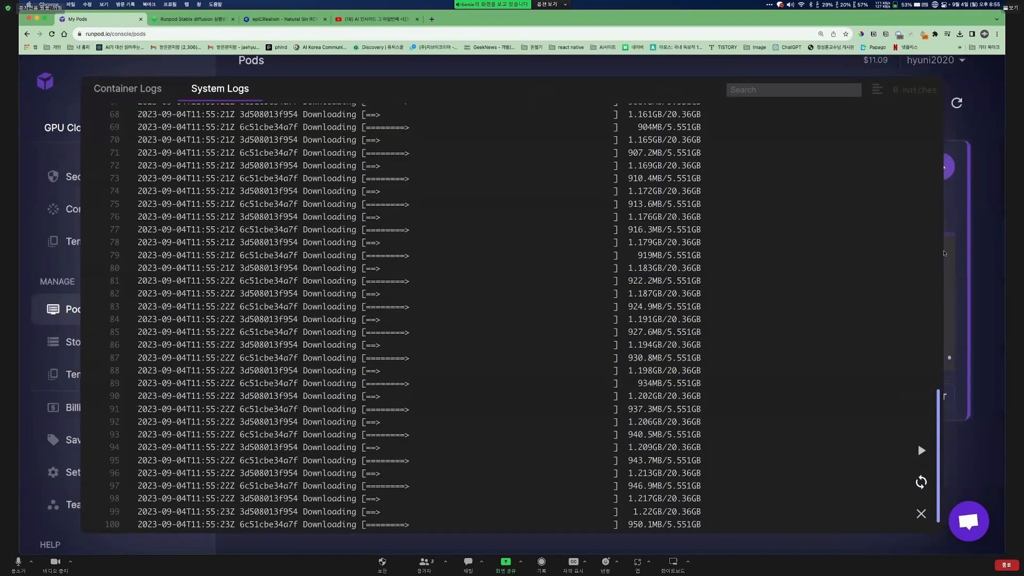
pyautogui.click(944, 254)
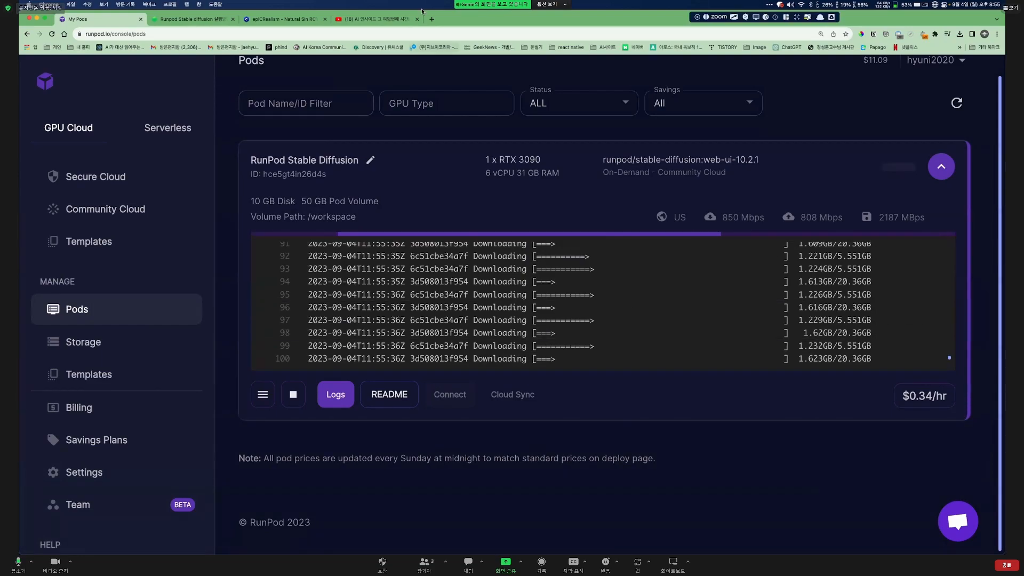
# Check the live chat of the YouTube stream and return to the RunPod Pods page
pyautogui.click(385, 19)
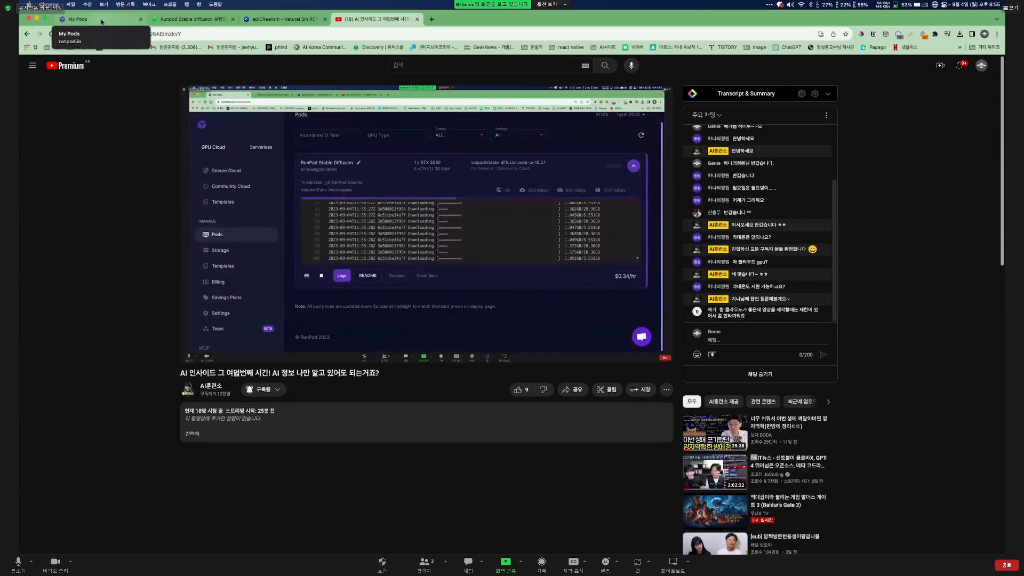
pyautogui.click(101, 20)
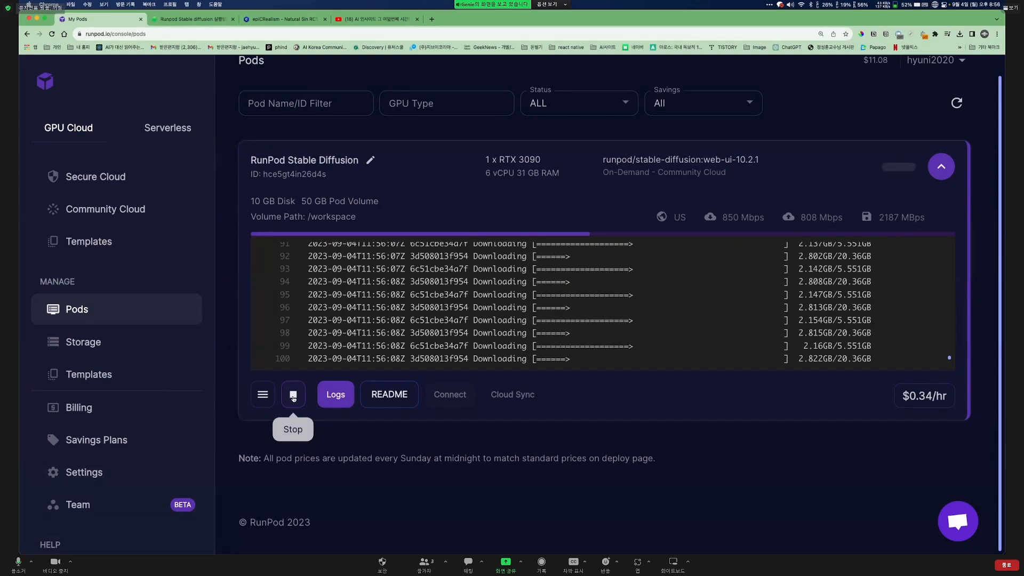
# Stop the RunPod Stable Diffusion pod and terminate it
pyautogui.click(298, 394)
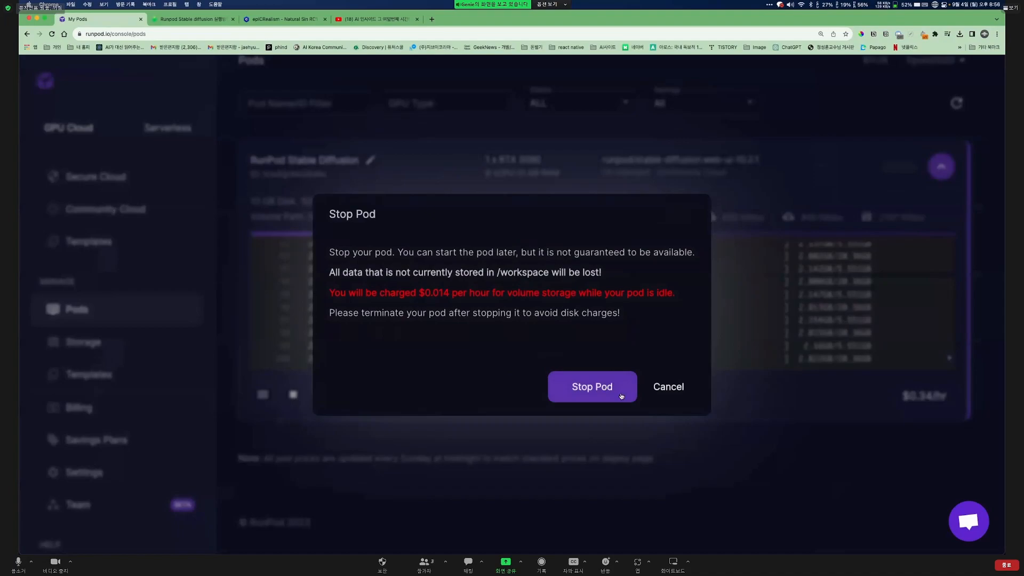
pyautogui.click(616, 389)
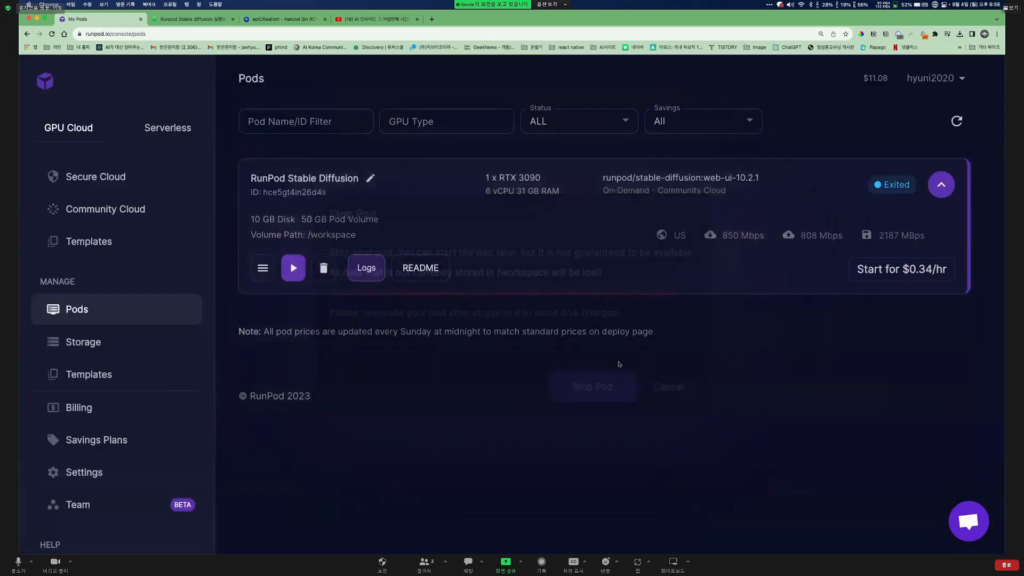
pyautogui.click(324, 267)
pyautogui.click(606, 370)
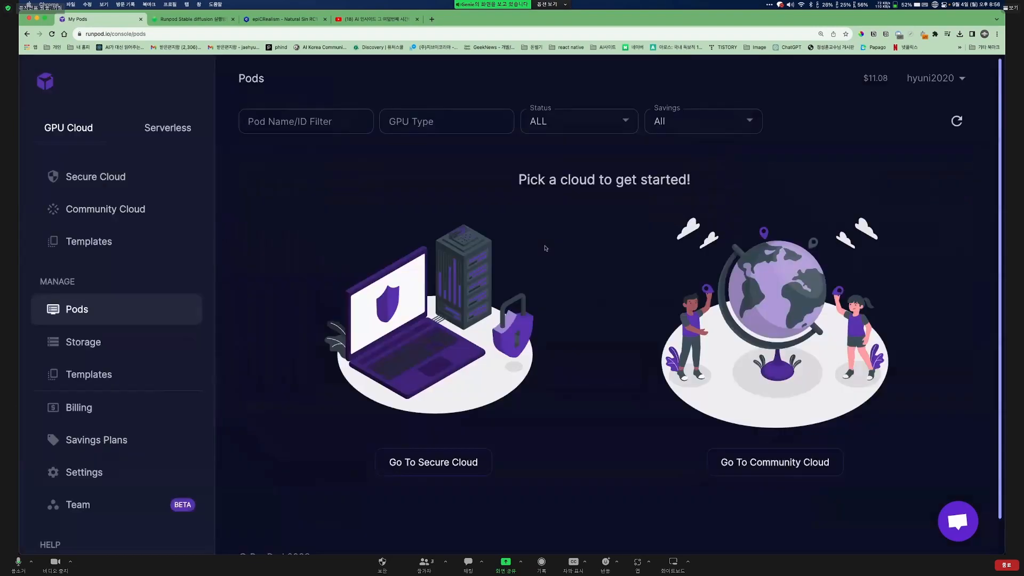
# Compare the VRAM, hourly prices and availability of the Community Cloud GPUs for the RunPod Stable Diffusion template
pyautogui.click(107, 209)
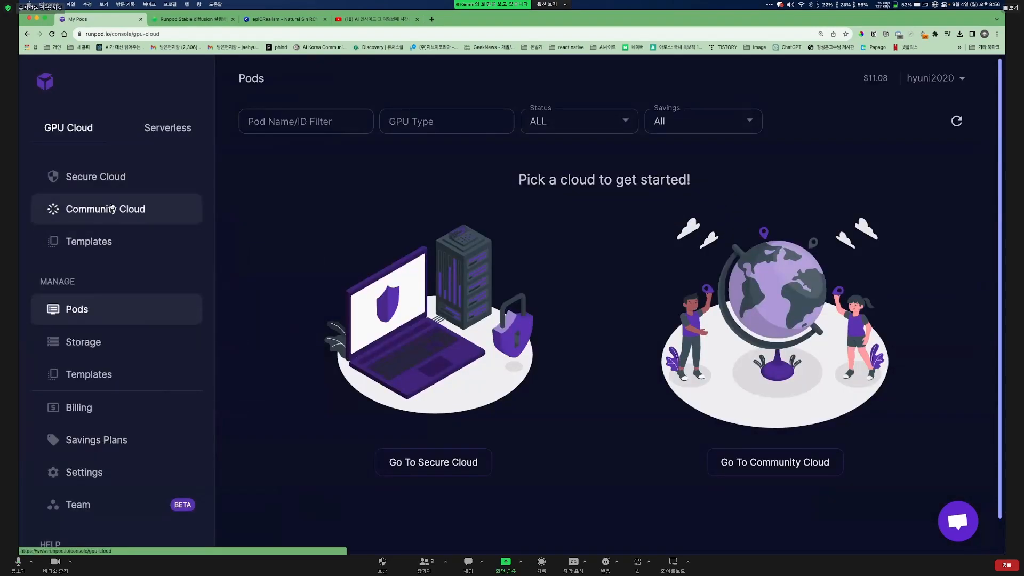
pyautogui.scroll(-5, 609, 308)
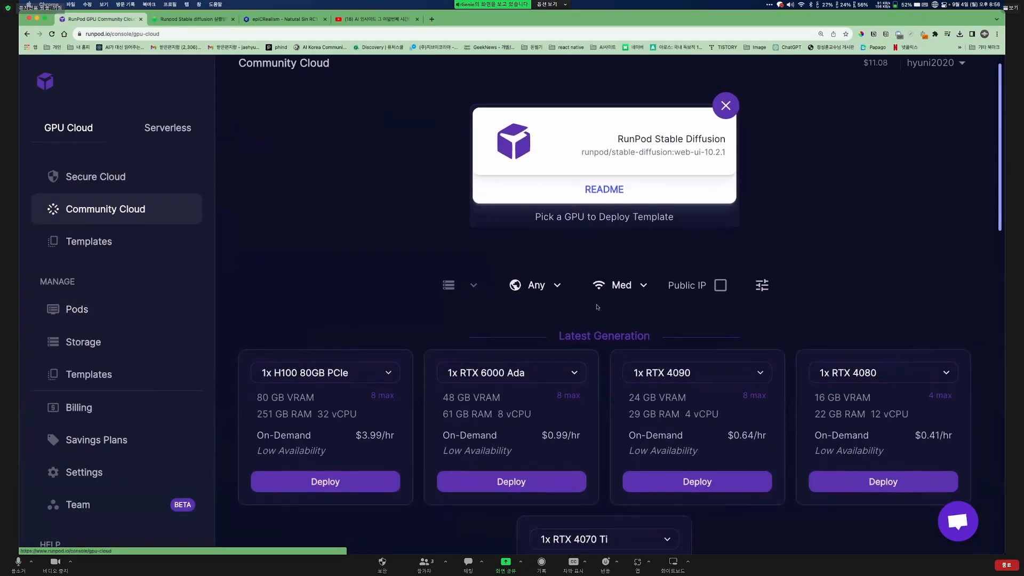
pyautogui.scroll(-15, 609, 308)
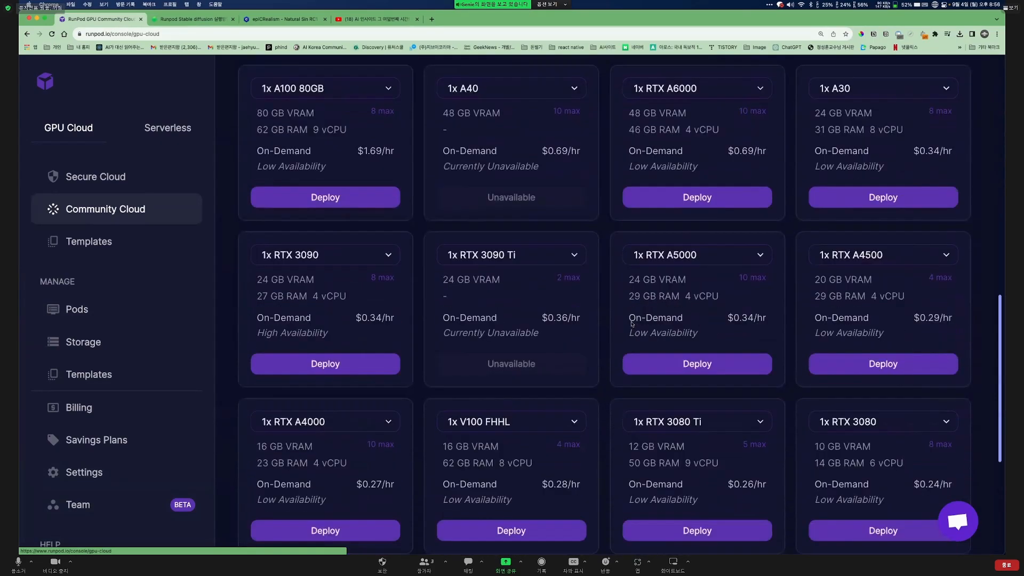
pyautogui.scroll(-1, 631, 324)
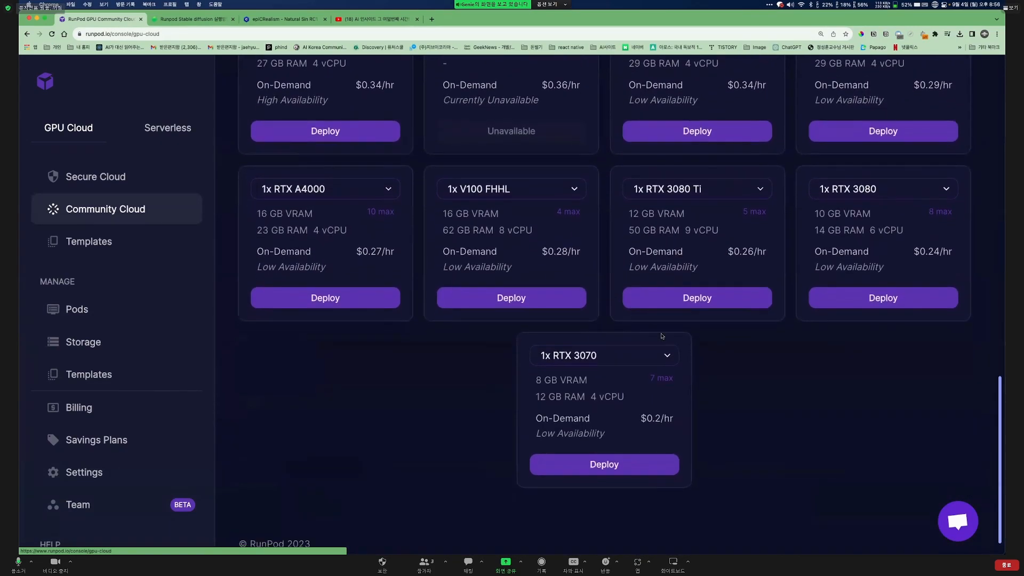
pyautogui.scroll(3, 712, 365)
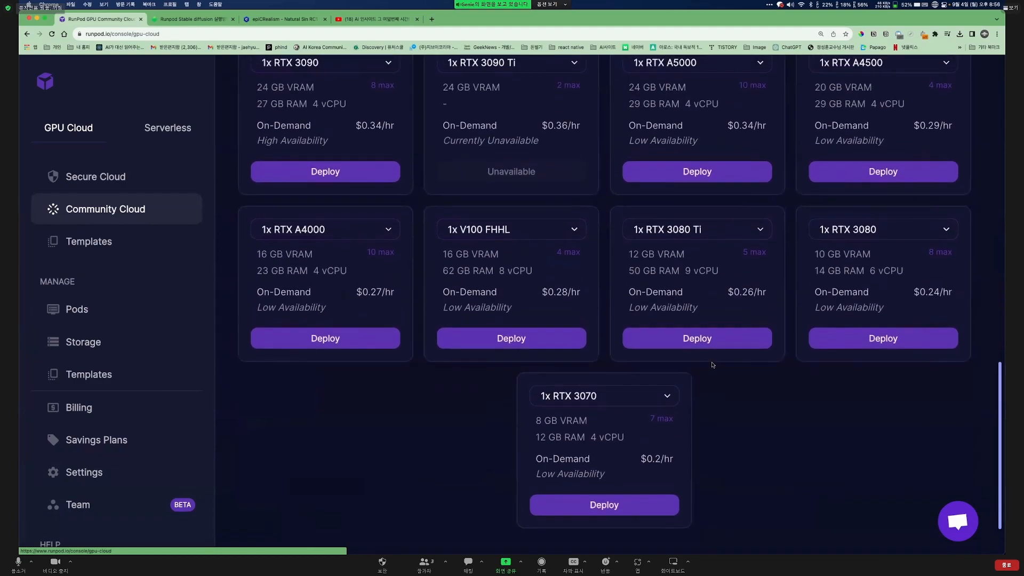
pyautogui.scroll(5, 554, 352)
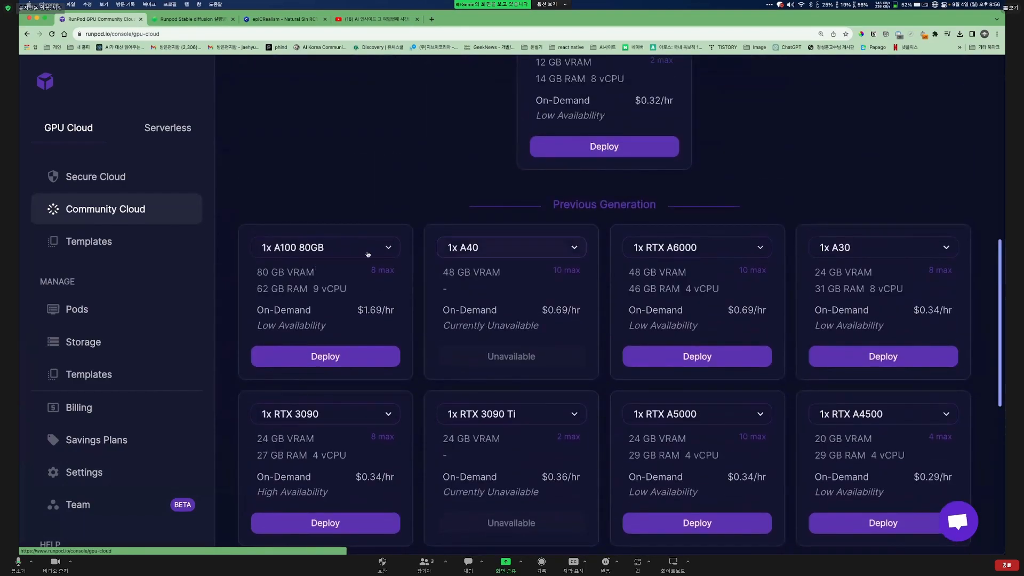
pyautogui.scroll(-4, 614, 285)
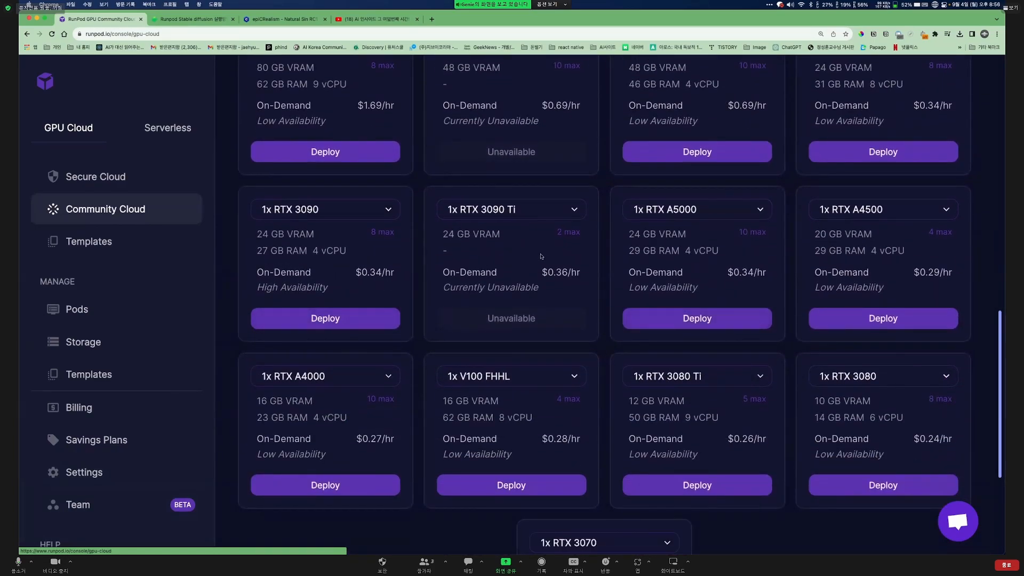
pyautogui.scroll(2, 344, 330)
pyautogui.scroll(-6, 884, 359)
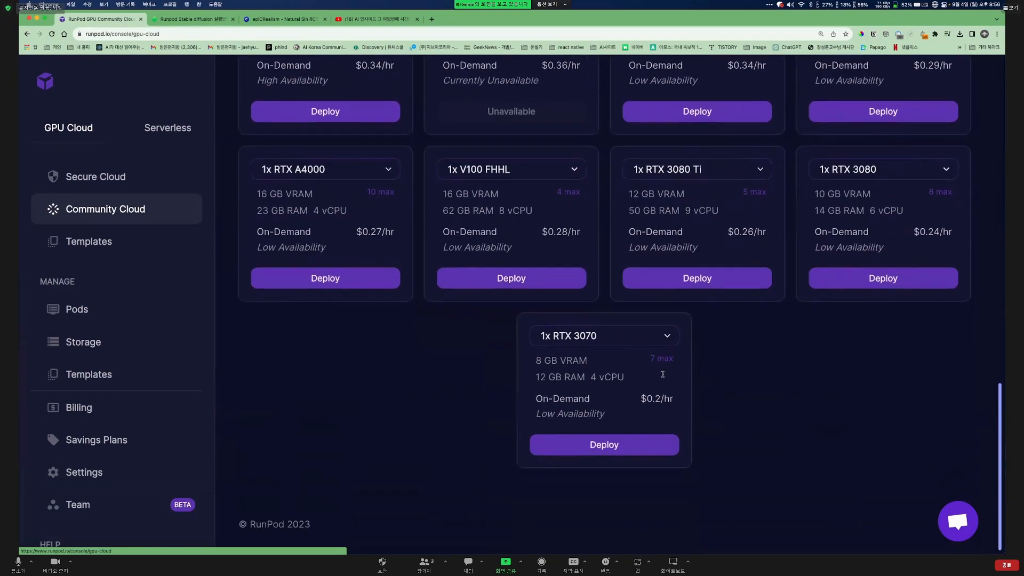
# Choose the 1x RTX 3090 from the previous-generation Community Cloud GPUs for deployment
pyautogui.click(91, 176)
pyautogui.click(192, 209)
pyautogui.scroll(-3, 955, 264)
pyautogui.scroll(-10, 955, 264)
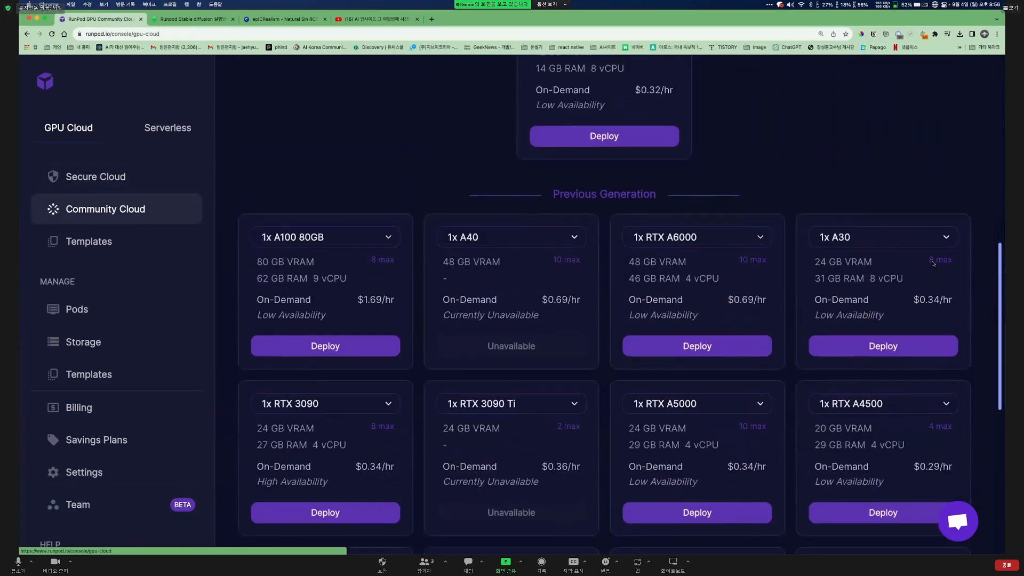
pyautogui.scroll(2, 365, 325)
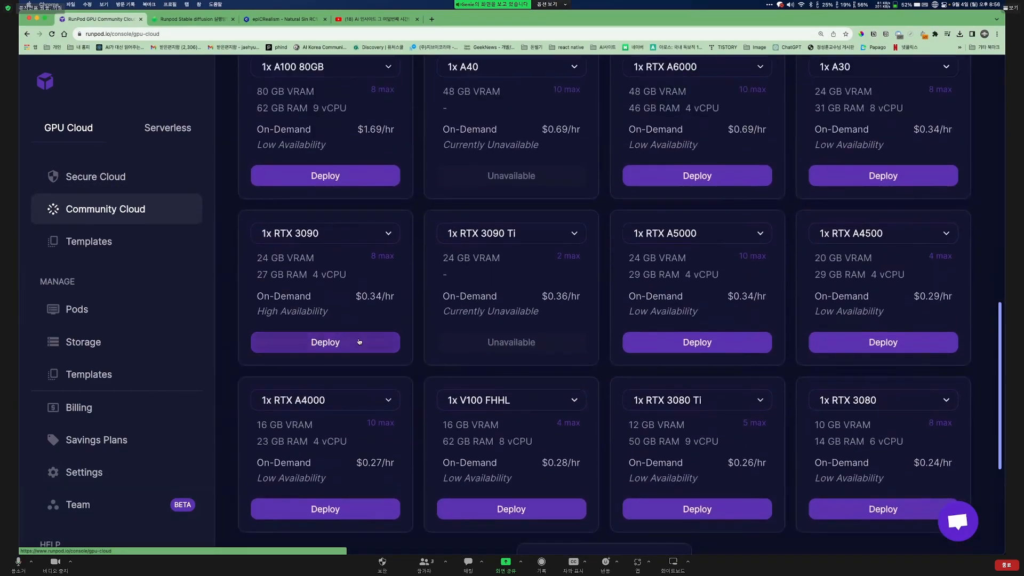
pyautogui.click(360, 342)
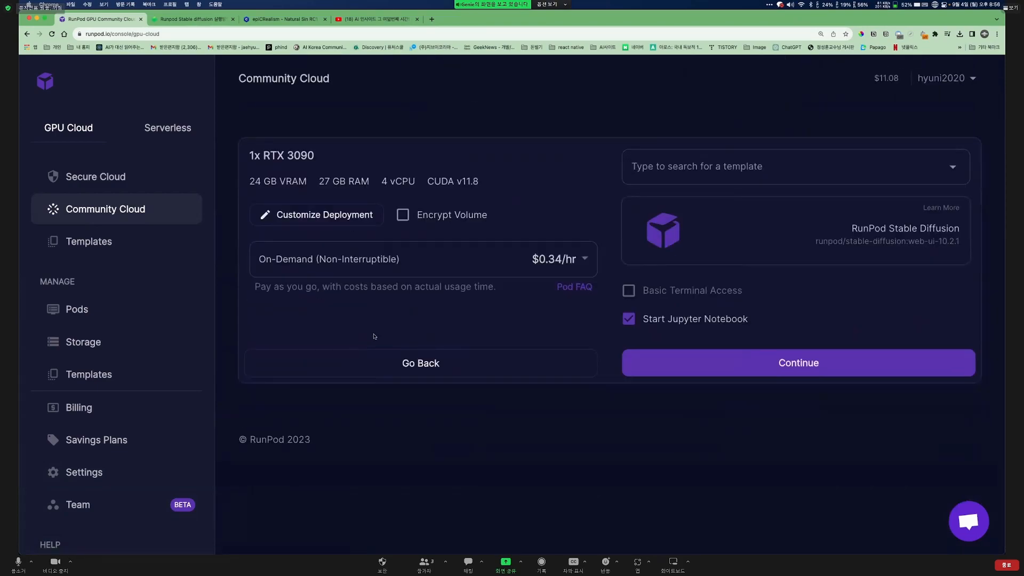
# Select the RunPod Stable Diffusion template, review the deployment customization and deploy the on-demand RTX 3090 pod
pyautogui.click(905, 183)
pyautogui.write('stab')
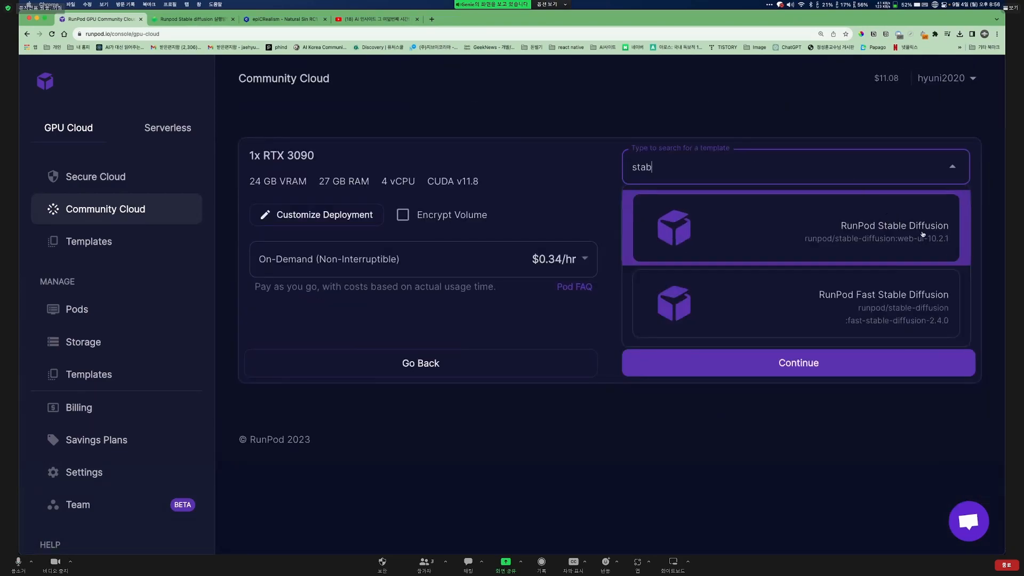
pyautogui.click(881, 226)
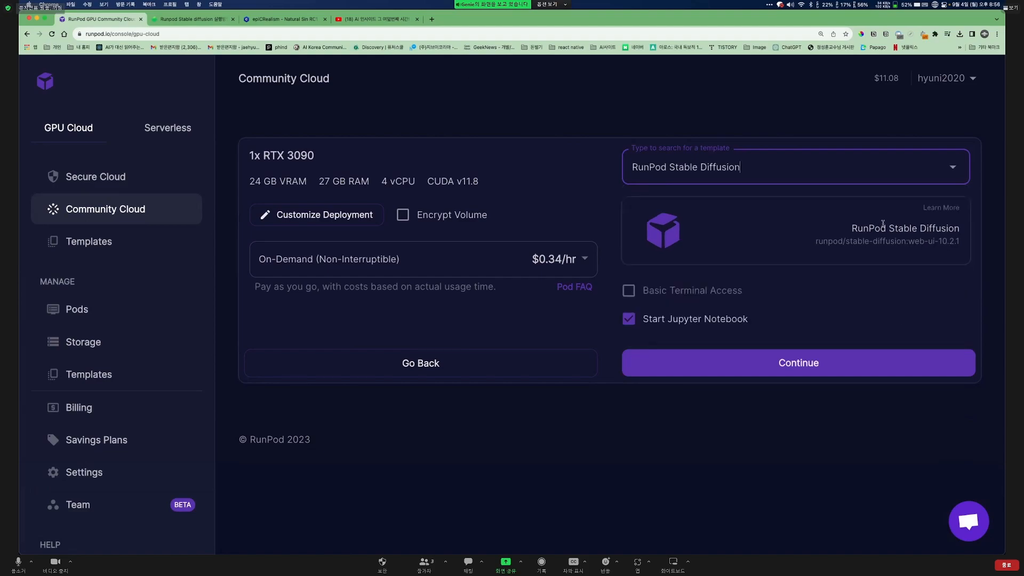
pyautogui.click(328, 216)
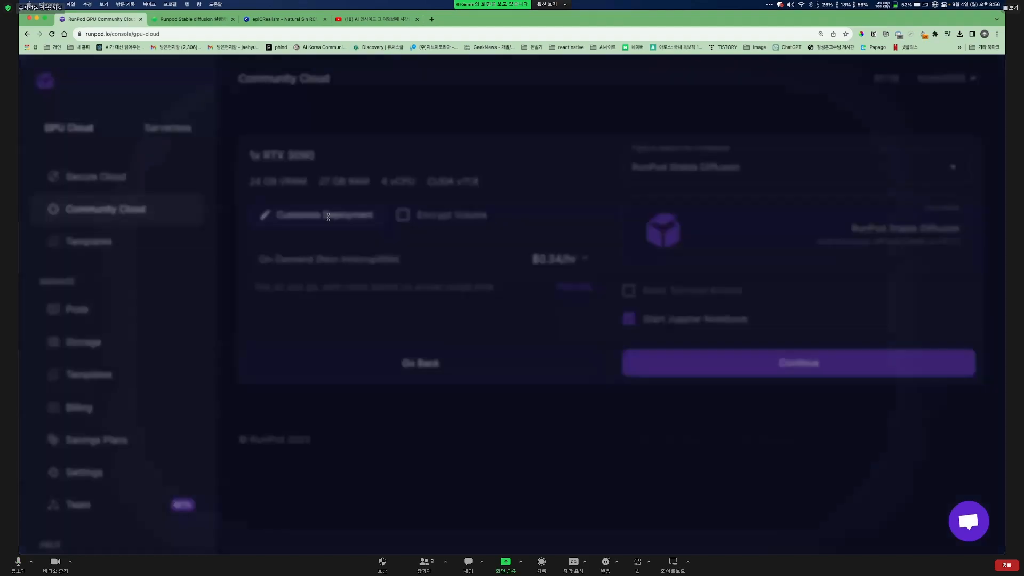
pyautogui.click(636, 436)
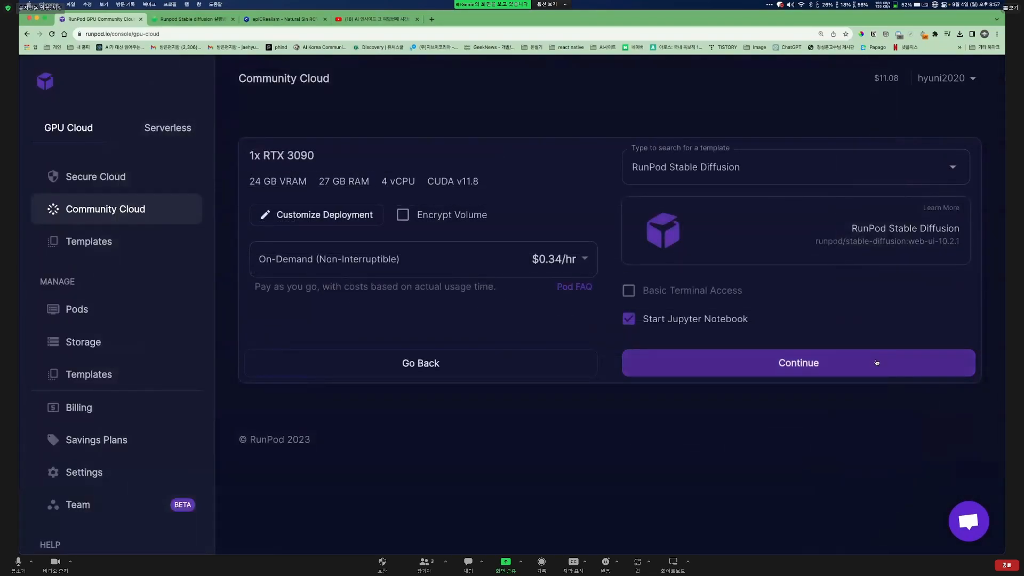
pyautogui.click(877, 363)
pyautogui.click(877, 356)
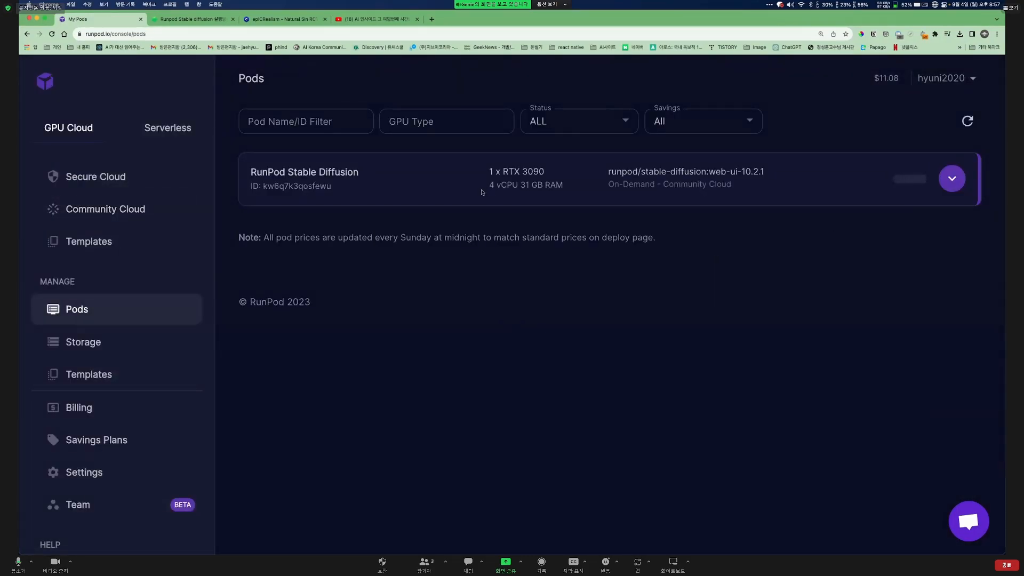
# Expand the new RTX 3090 pod's details and examine its container logs for the web UI startup
pyautogui.moveTo(489, 188); pyautogui.dragTo(519, 184)
pyautogui.click(506, 187)
pyautogui.click(508, 166)
pyautogui.click(952, 178)
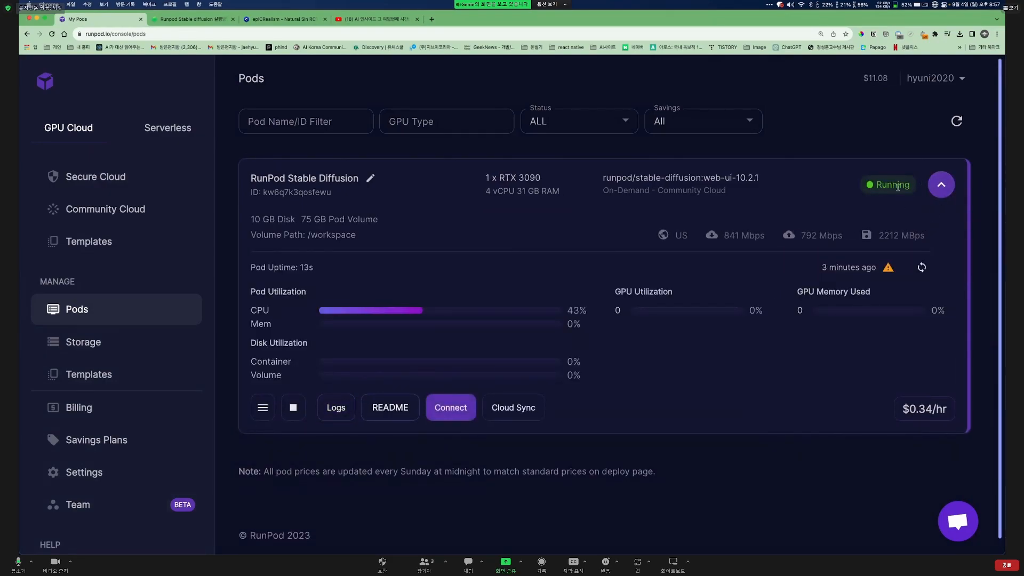
pyautogui.click(336, 411)
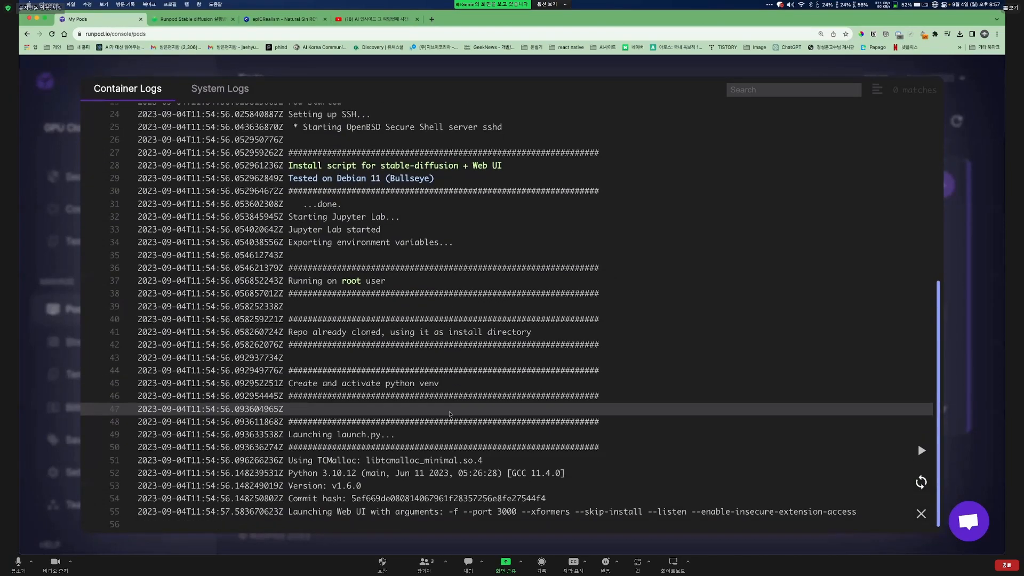
pyautogui.press('Escape')
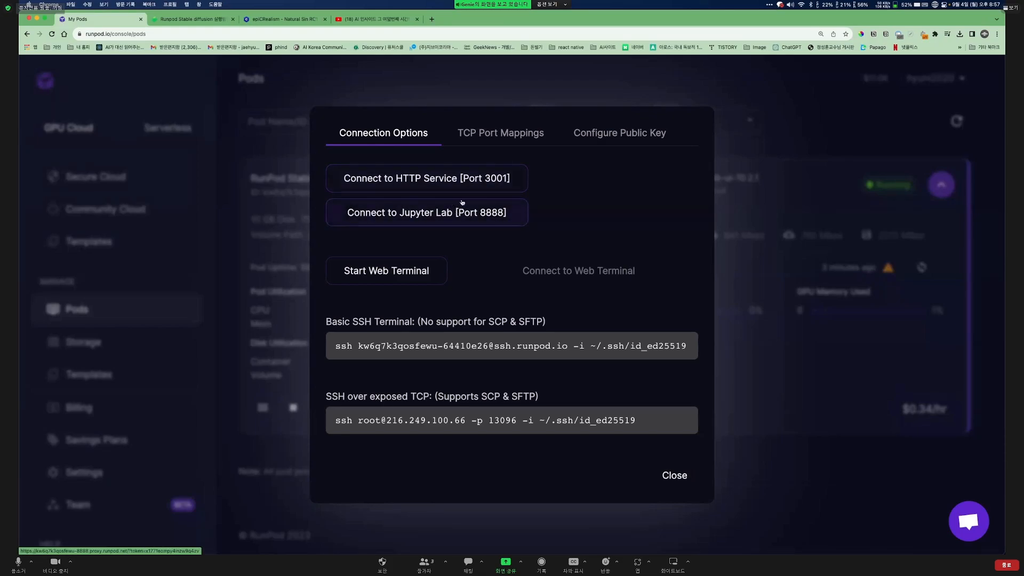
# Connect to the pod's HTTP service on port 3001 and look over the prompt and negative prompt fields
pyautogui.click(456, 181)
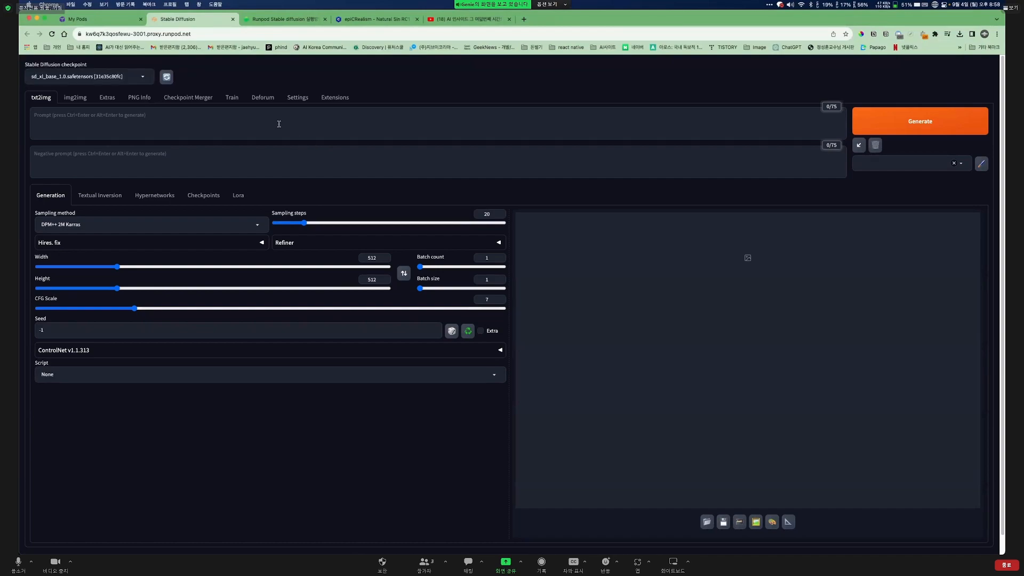
pyautogui.click(260, 162)
pyautogui.click(256, 126)
pyautogui.click(252, 164)
pyautogui.click(221, 125)
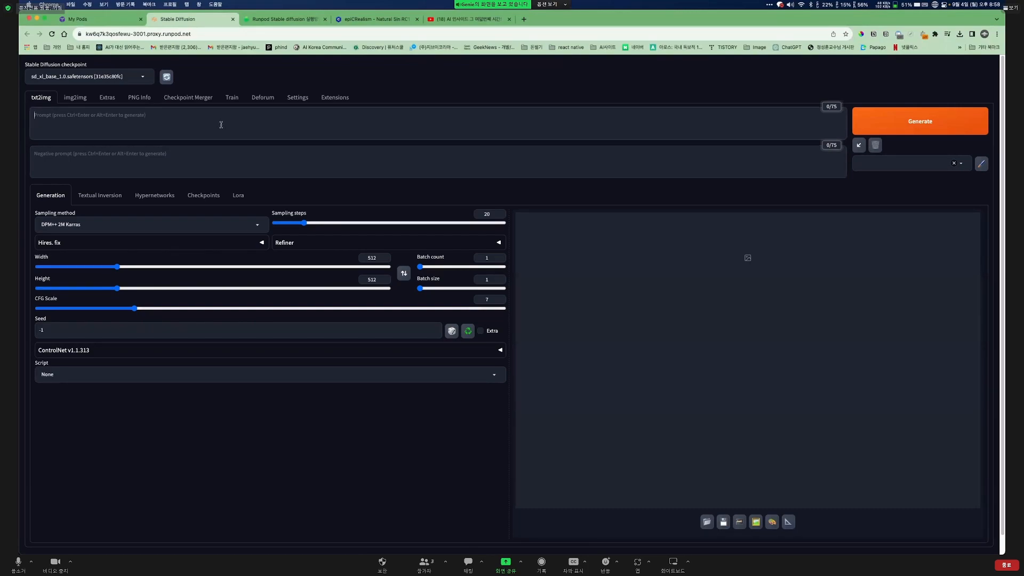
pyautogui.click(196, 158)
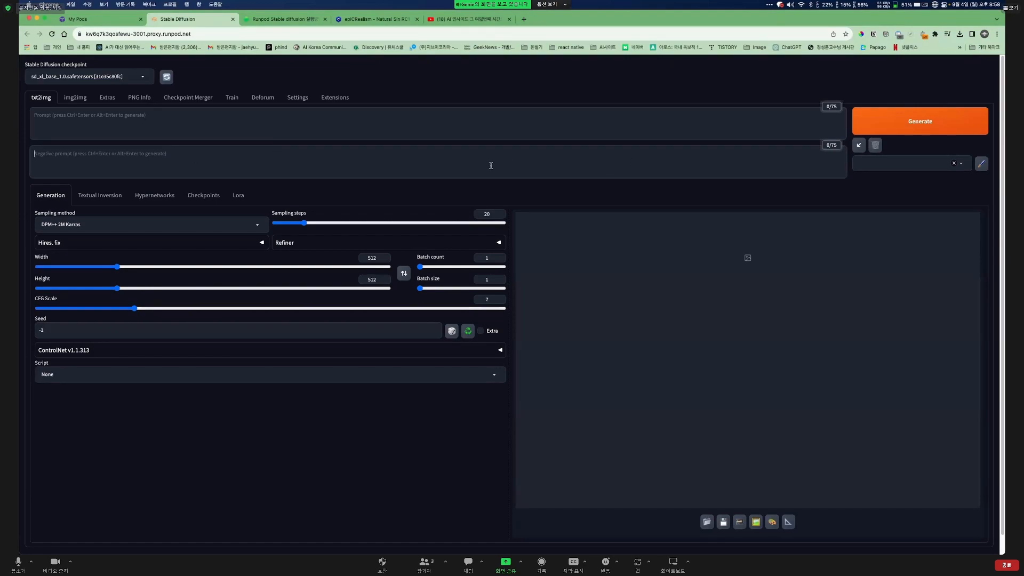
# Enter "cute cat" as the txt2img prompt
pyautogui.click(150, 119)
pyautogui.write('cuate')
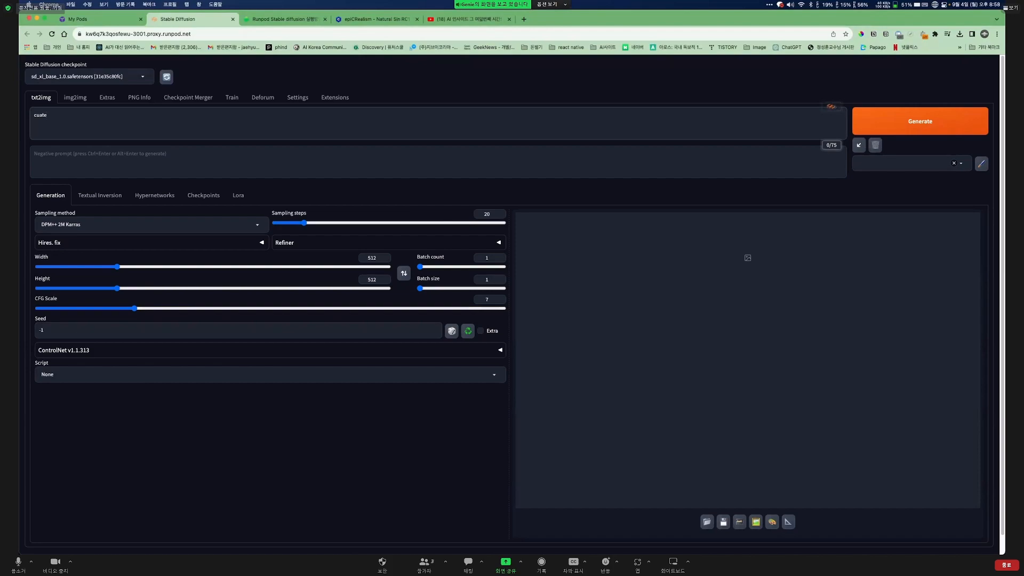
pyautogui.press('BackSpace')
pyautogui.press('BackSpace')
pyautogui.press('BackSpace')
pyautogui.write('cute cat')
# Set the image width and height to 1024 and generate the image with the sd_xl_base_1.0 checkpoint
pyautogui.doubleClick(372, 258)
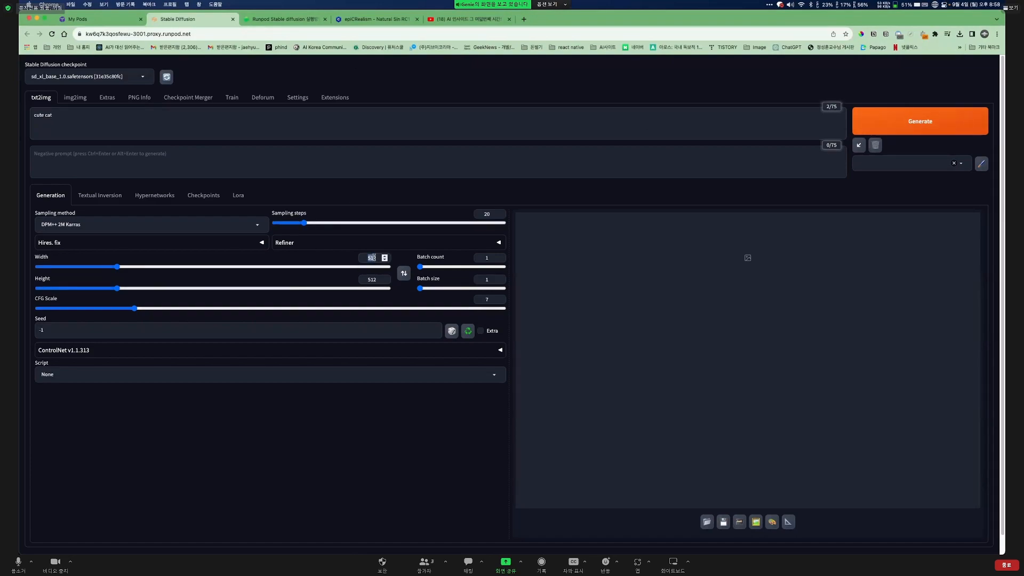
pyautogui.click(96, 77)
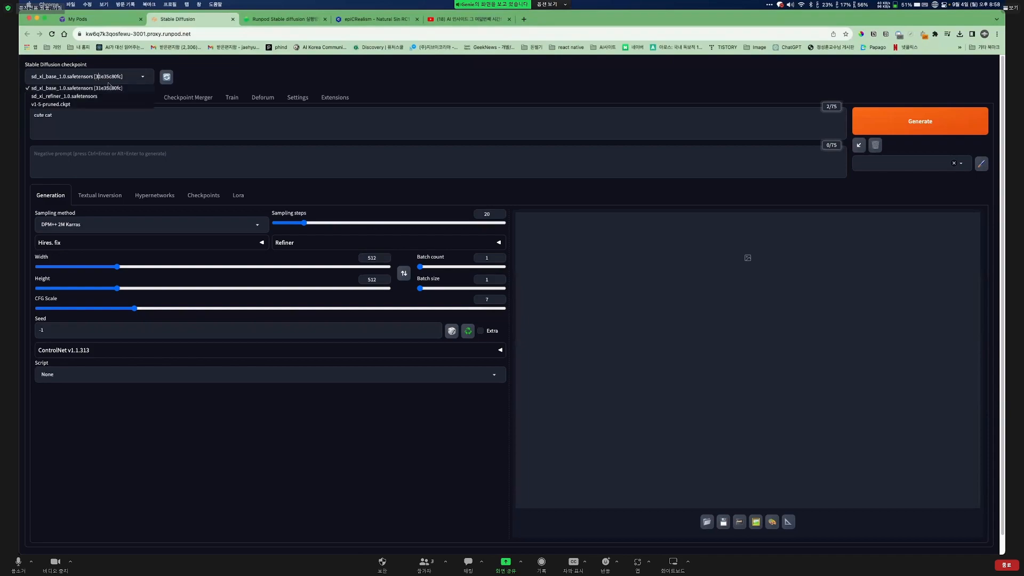
pyautogui.click(204, 78)
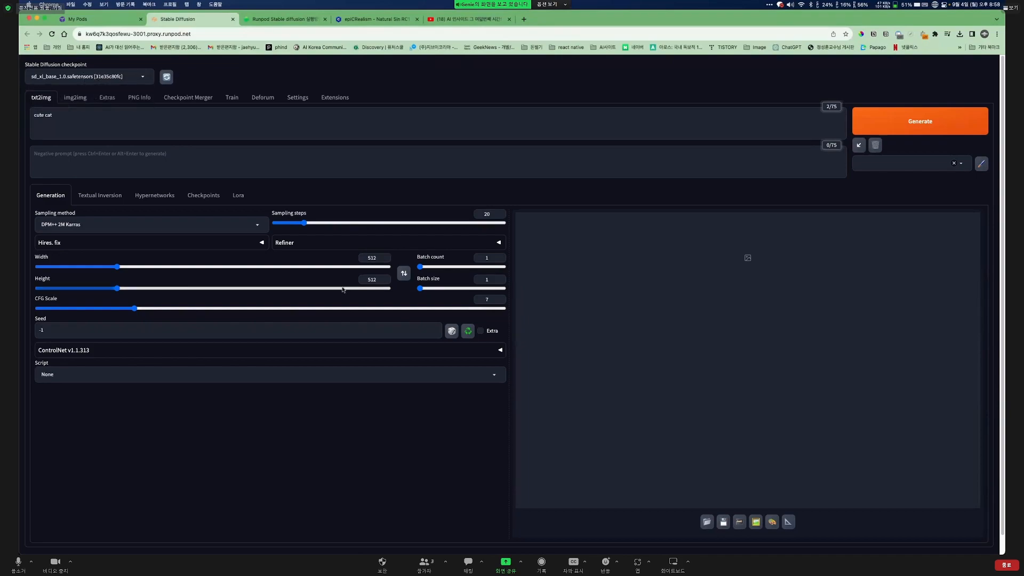
pyautogui.doubleClick(372, 257)
pyautogui.write('1024')
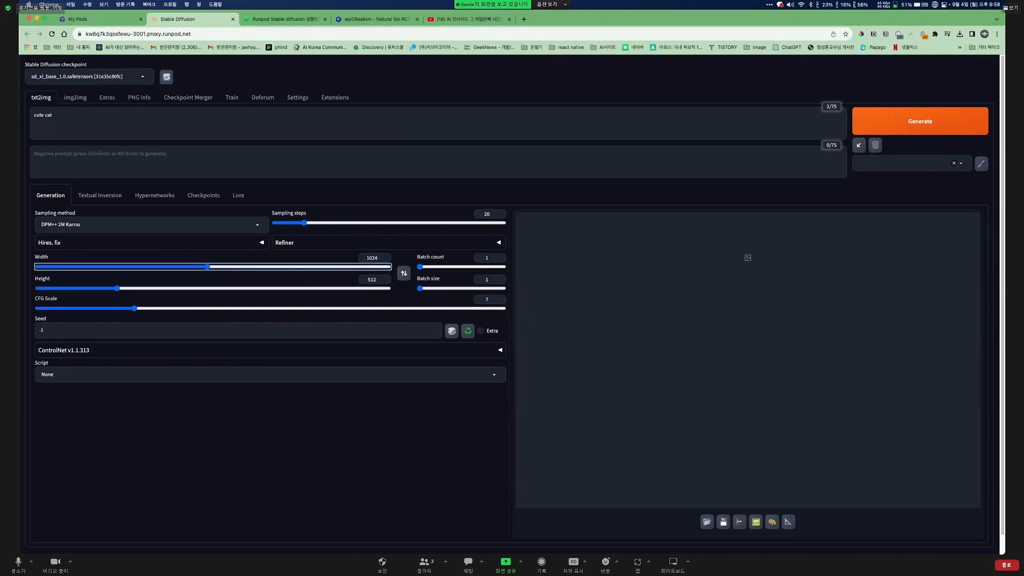
pyautogui.press('Tab')
pyautogui.write('2024')
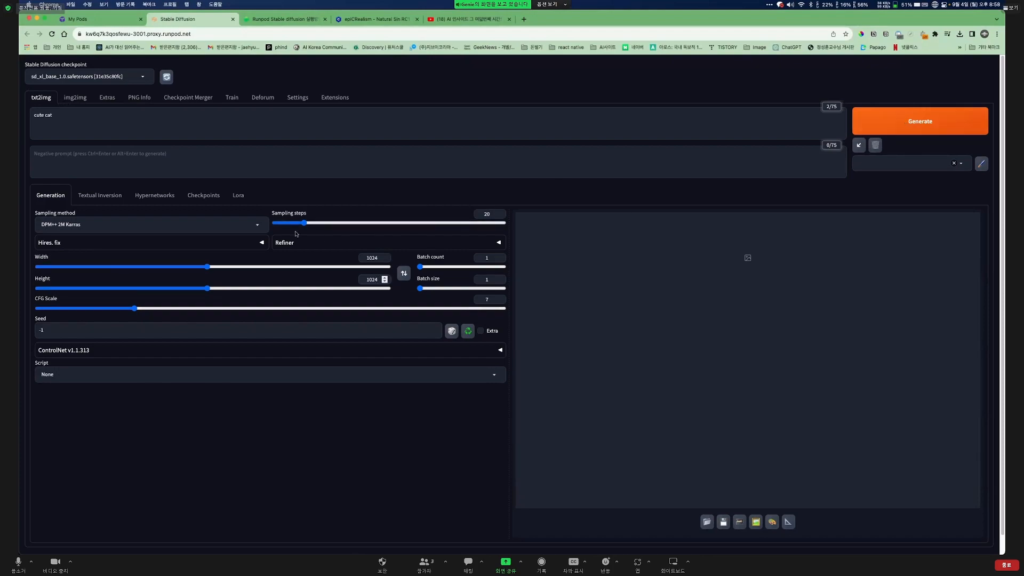
pyautogui.click(904, 113)
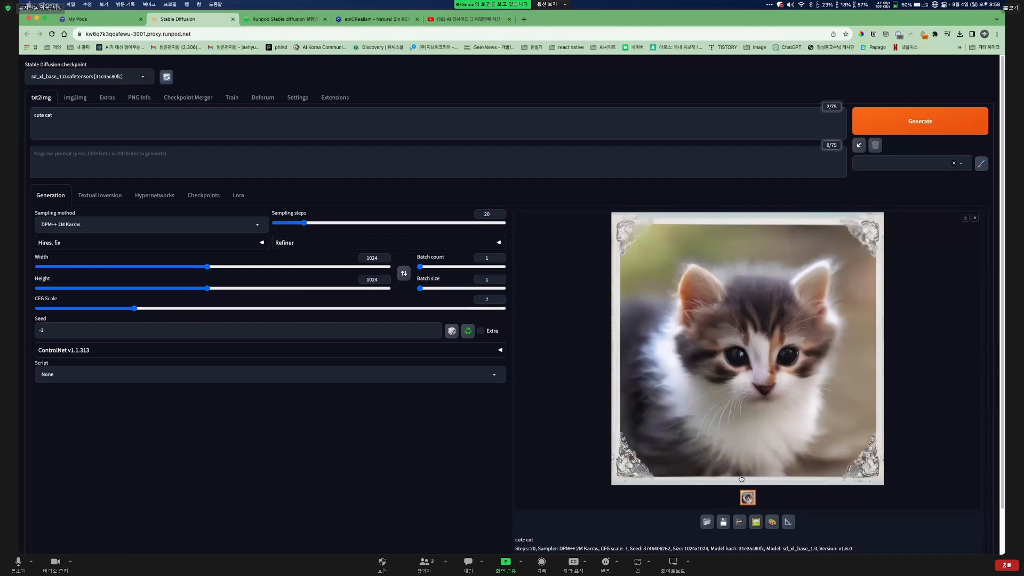
# Return to the RunPod Pods page and examine the iteration speed of the generation in the container logs
pyautogui.click(88, 19)
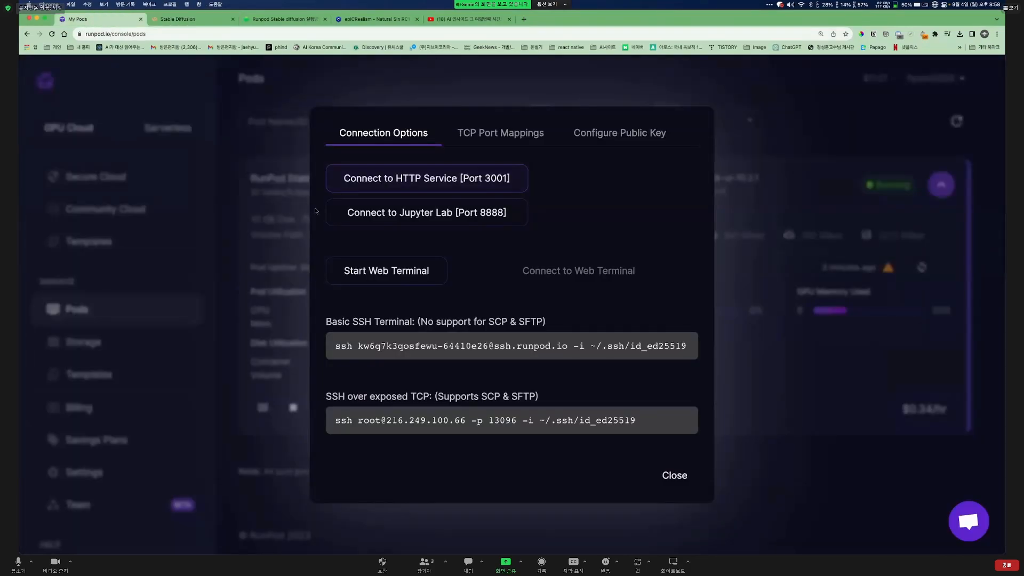
pyautogui.click(281, 236)
pyautogui.click(331, 416)
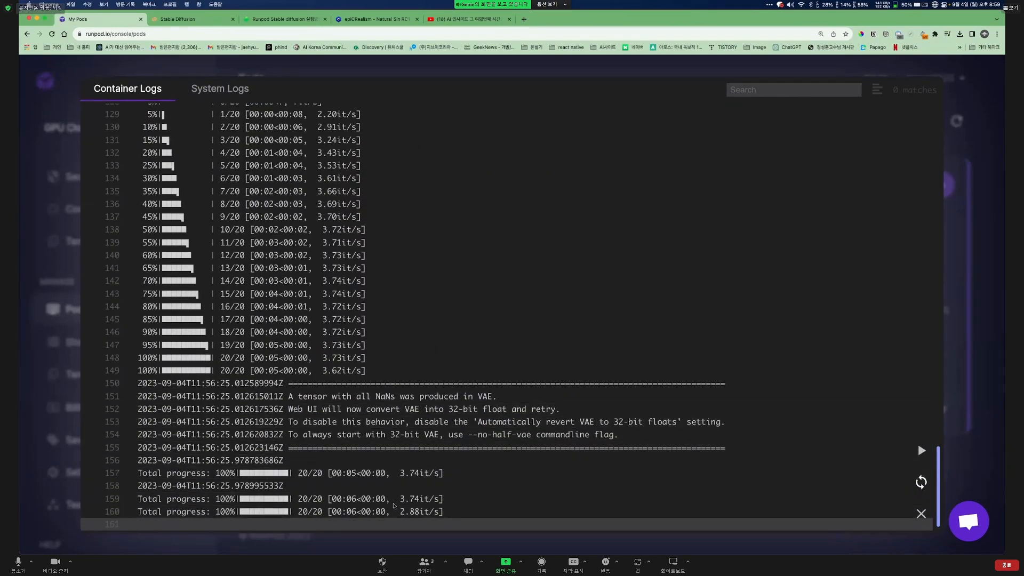
pyautogui.moveTo(397, 499); pyautogui.dragTo(424, 499)
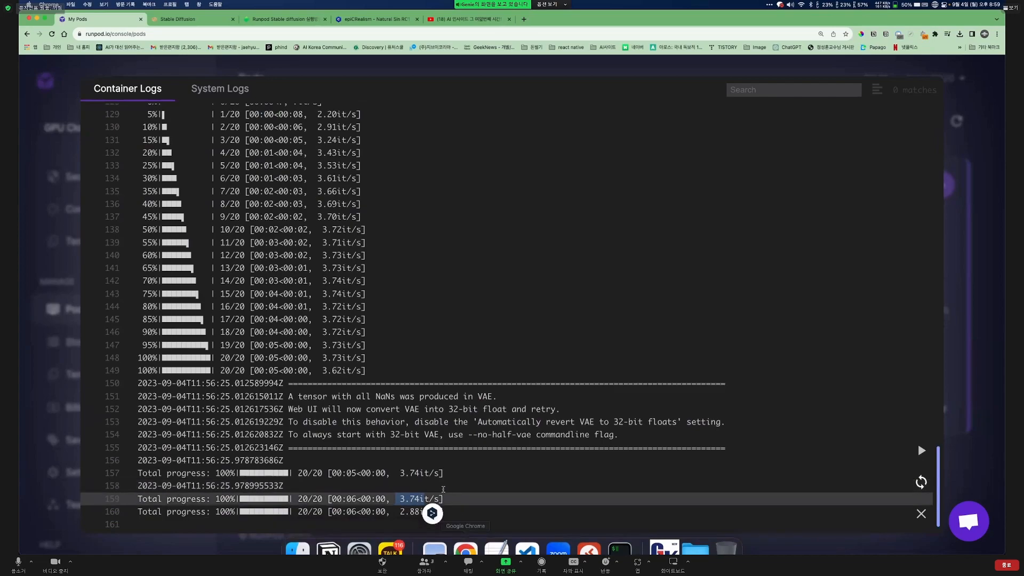
pyautogui.moveTo(397, 498); pyautogui.dragTo(442, 499)
pyautogui.click(461, 500)
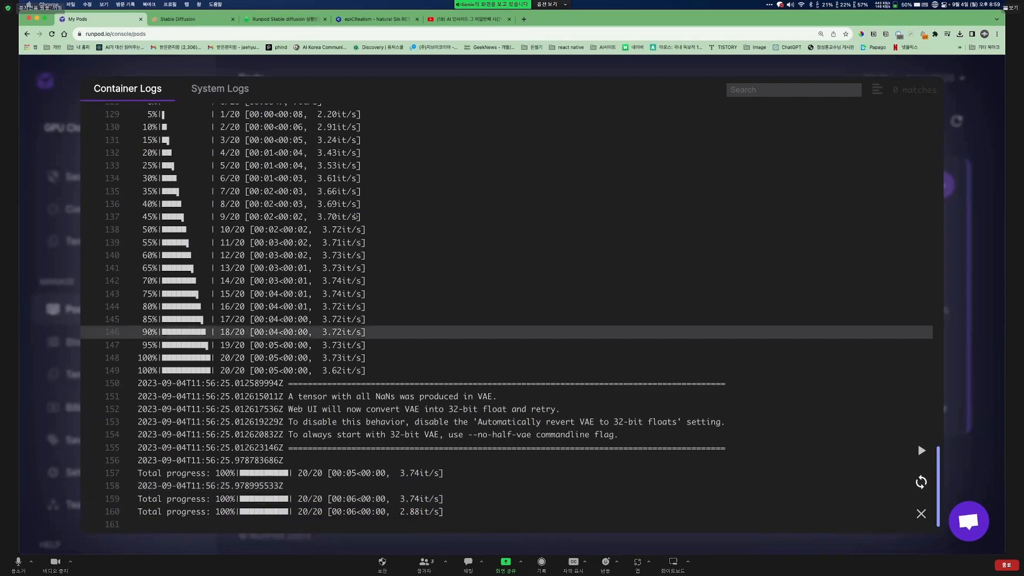
# Go back to the Stable Diffusion web UI and close its browser tab
pyautogui.click(190, 18)
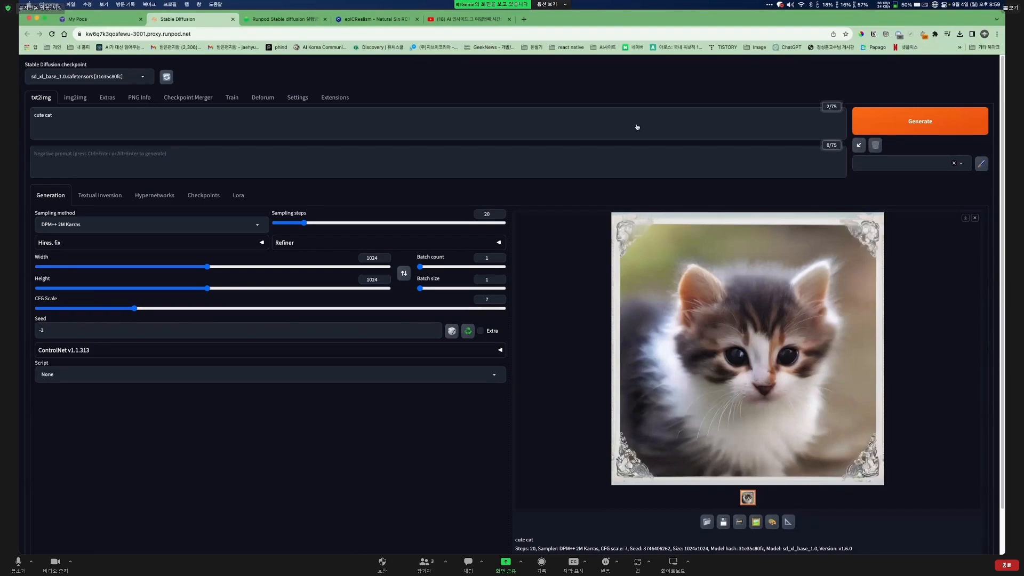
pyautogui.click(984, 128)
pyautogui.press('super+w')
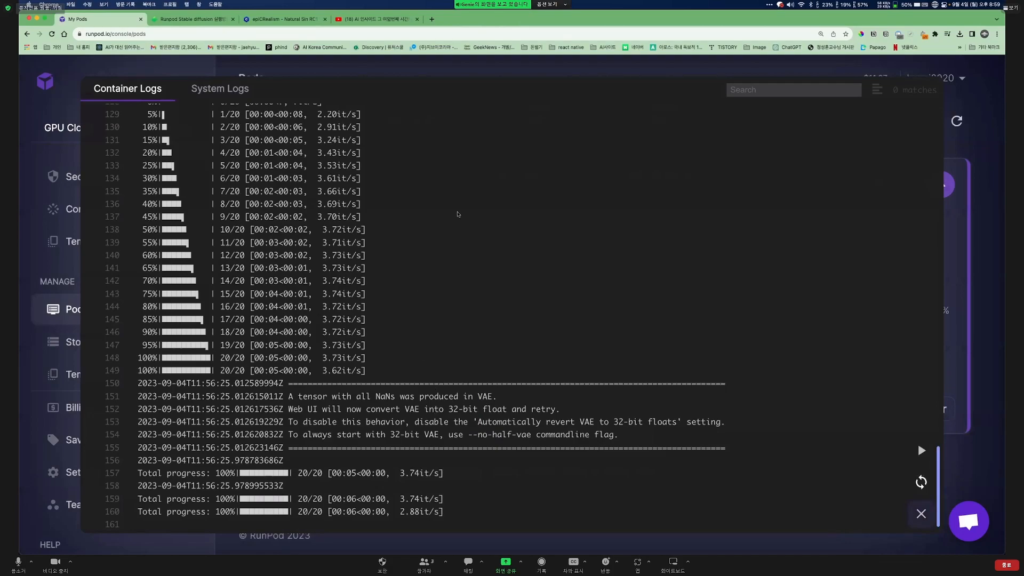
# Close the container logs and open the pod's Jupyter Lab at its workspace folder with an enlarged page view
pyautogui.press('Escape')
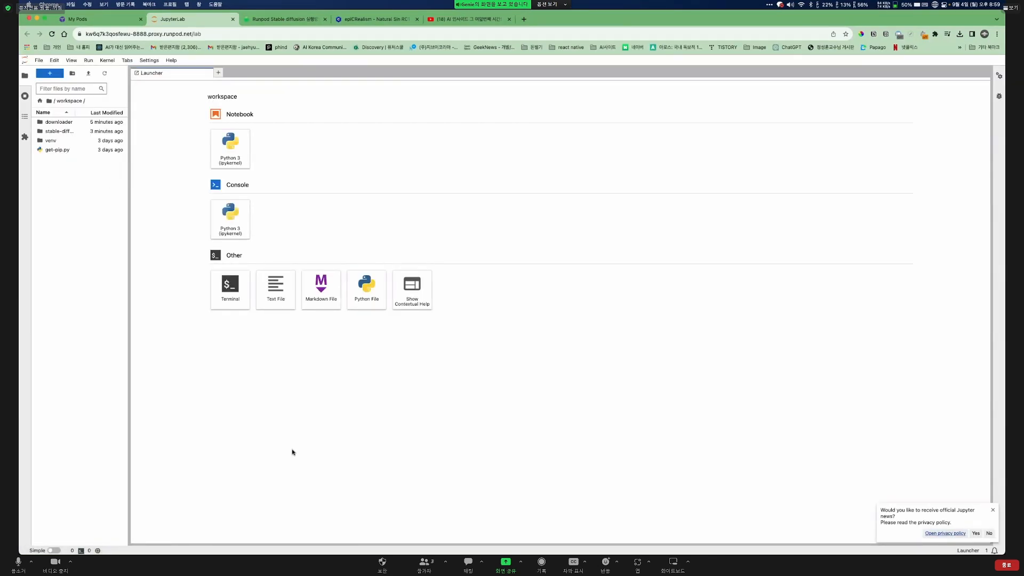
pyautogui.press('F2')
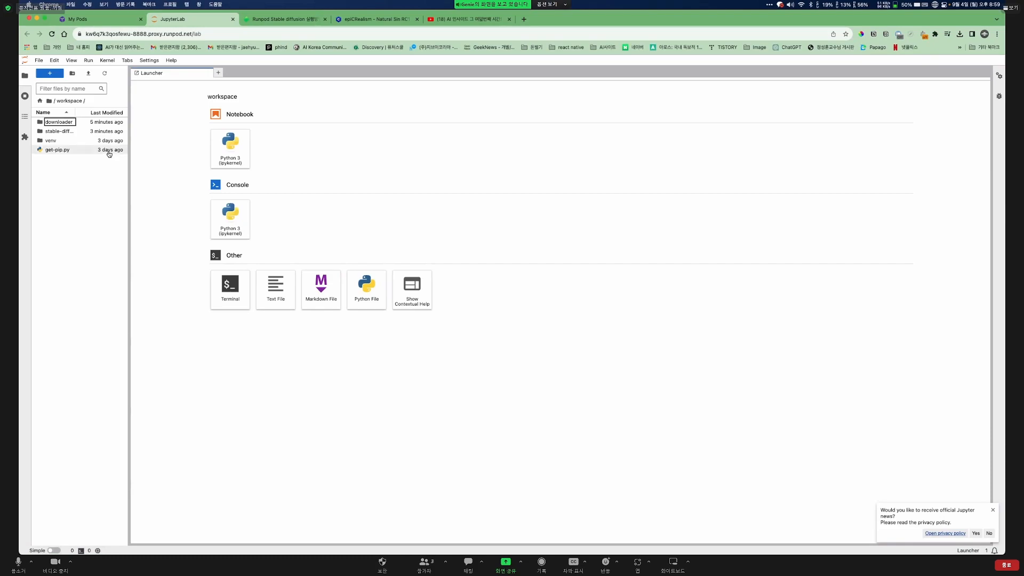
pyautogui.press('super+equal')
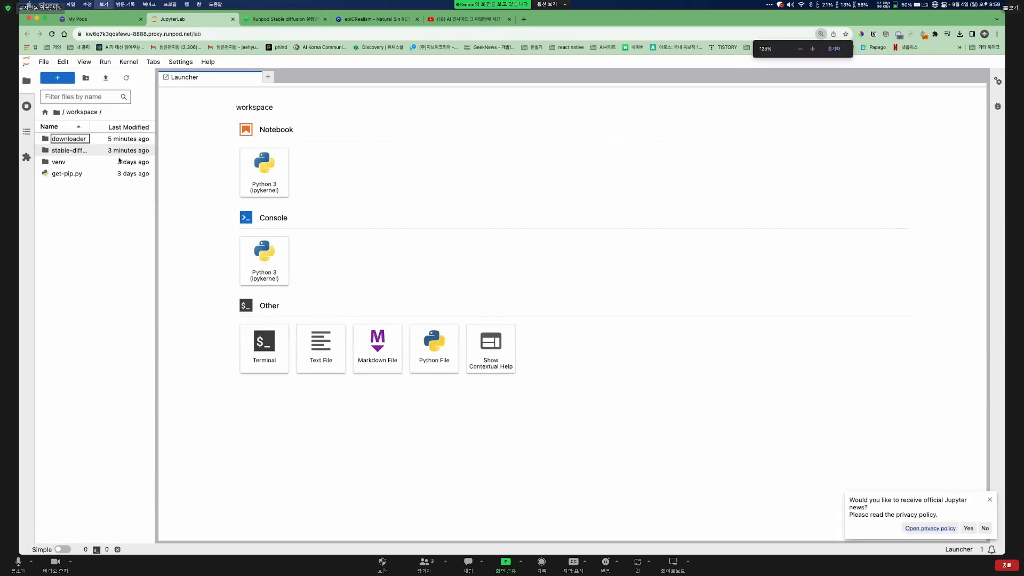
pyautogui.press('super+equal')
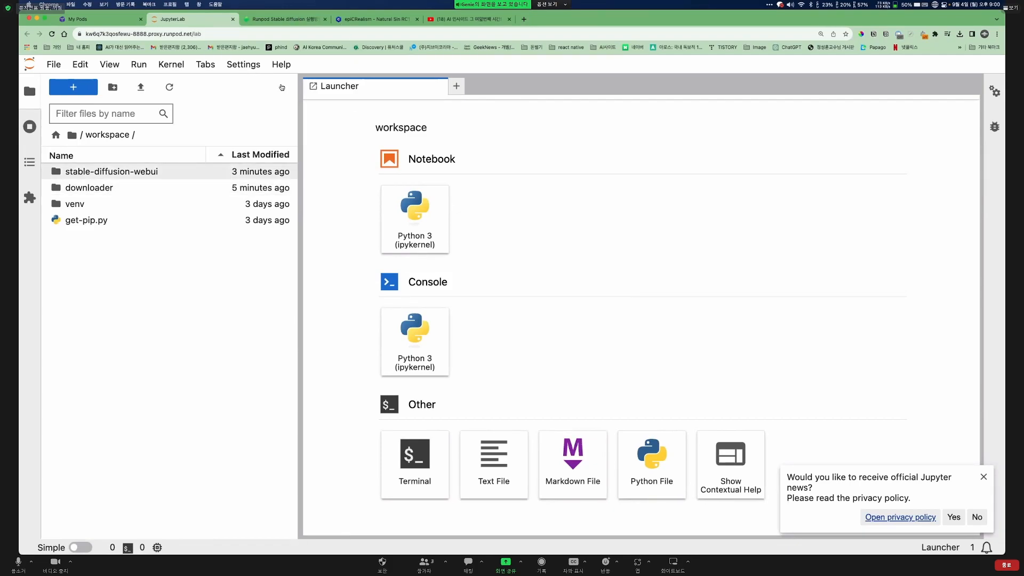
# Examine the Naver cafe post on running Stable Diffusion on RunPod, covering the attached scripts, where they go and the launch commands
pyautogui.click(298, 535)
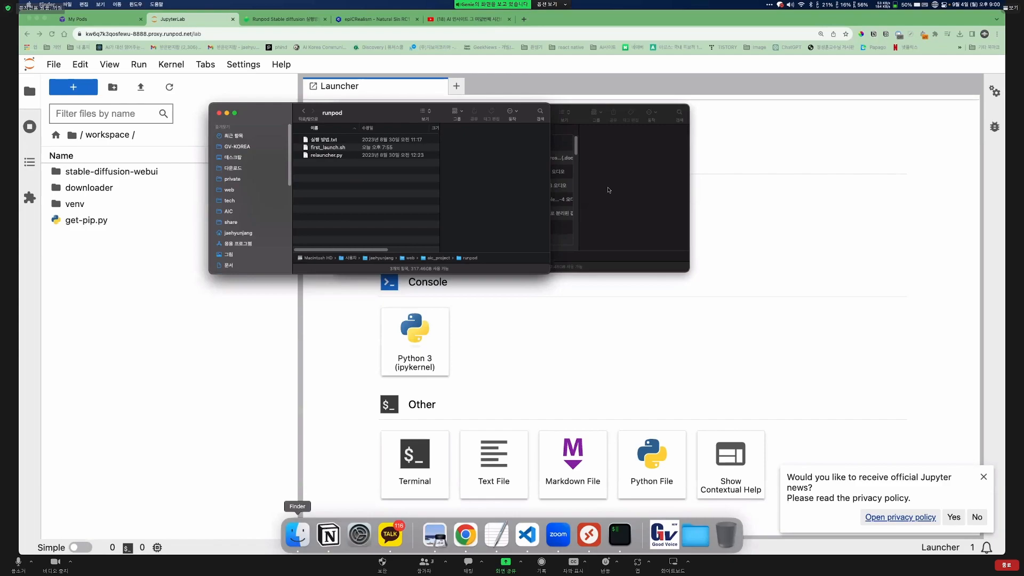
pyautogui.scroll(1, 477, 149)
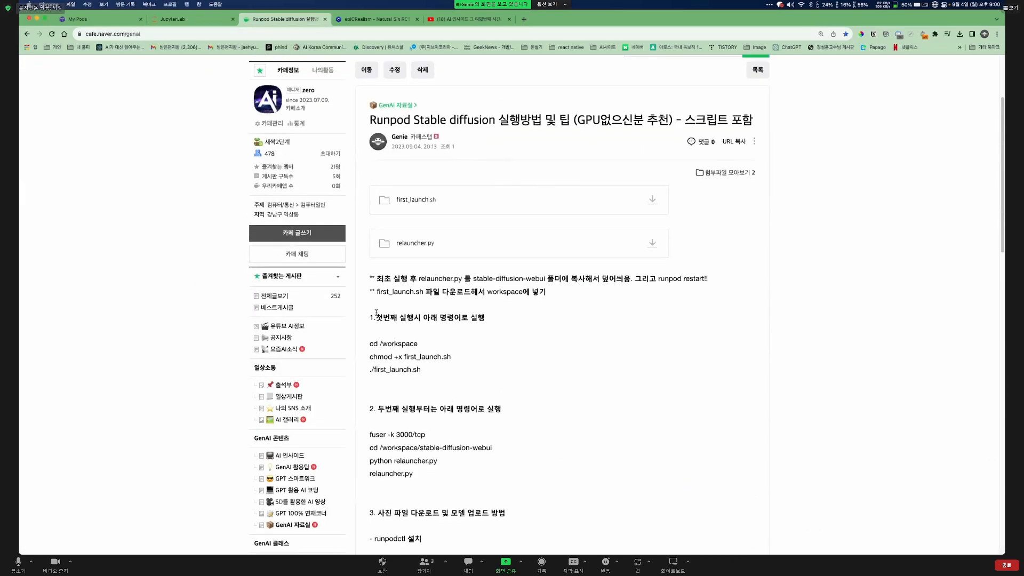
pyautogui.scroll(3, 346, 295)
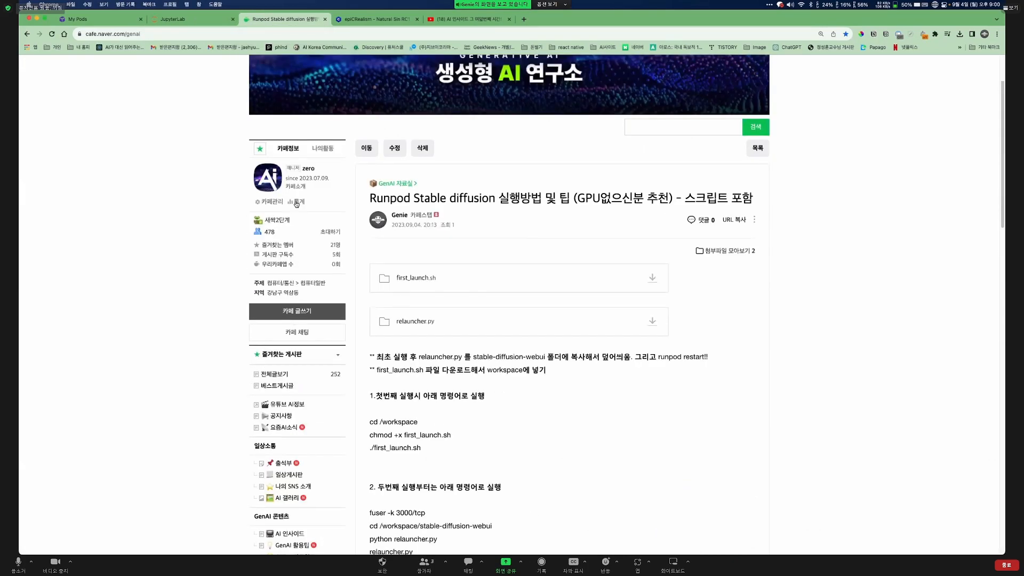
pyautogui.press('super+plus')
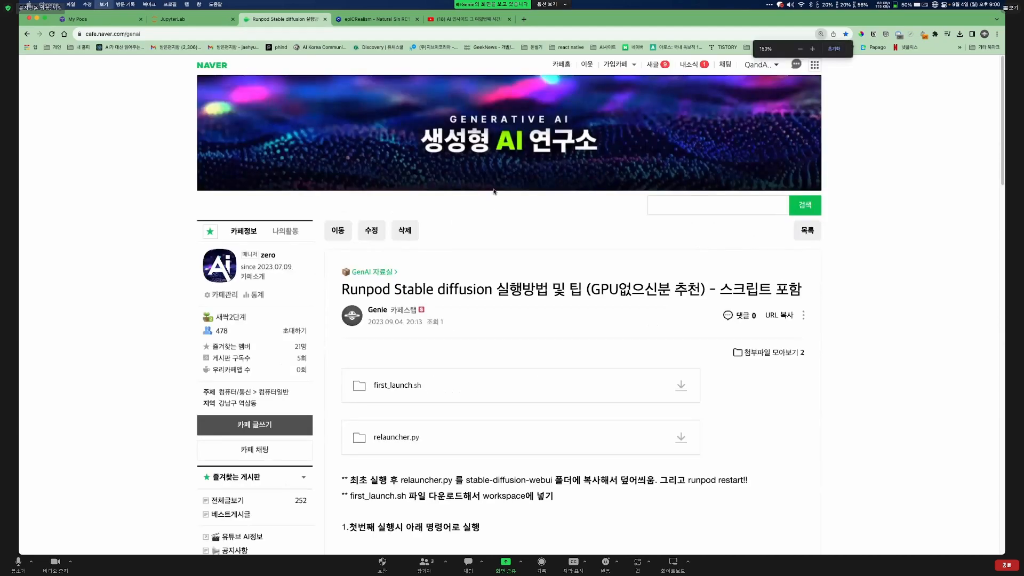
pyautogui.press('super+bracketleft')
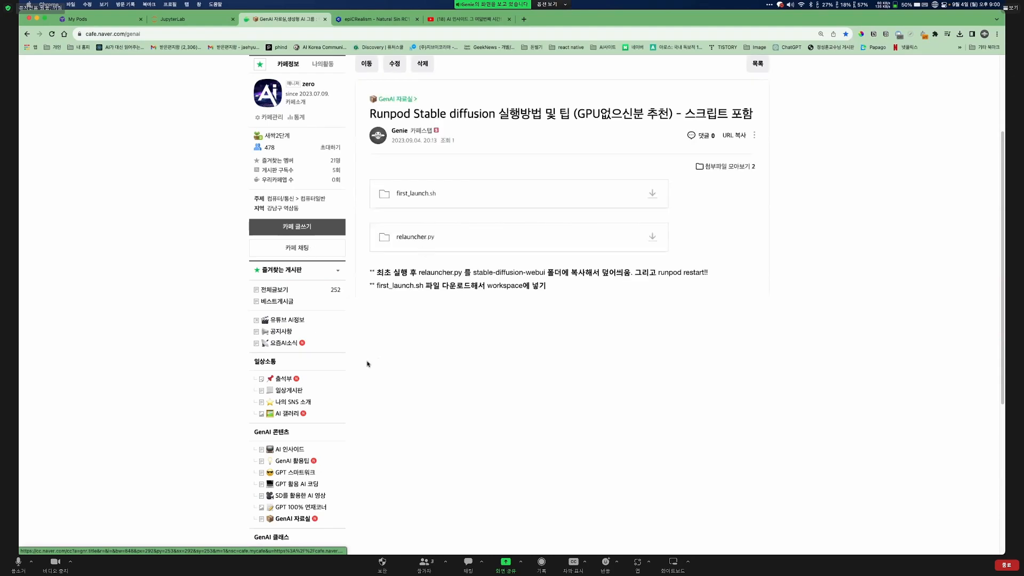
pyautogui.press('super+equal')
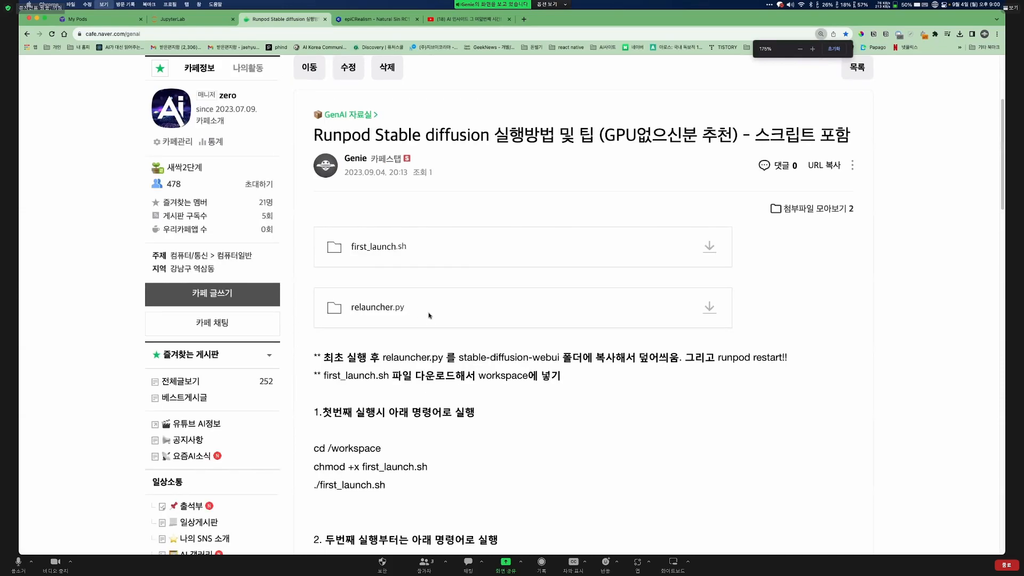
pyautogui.press('super+equal')
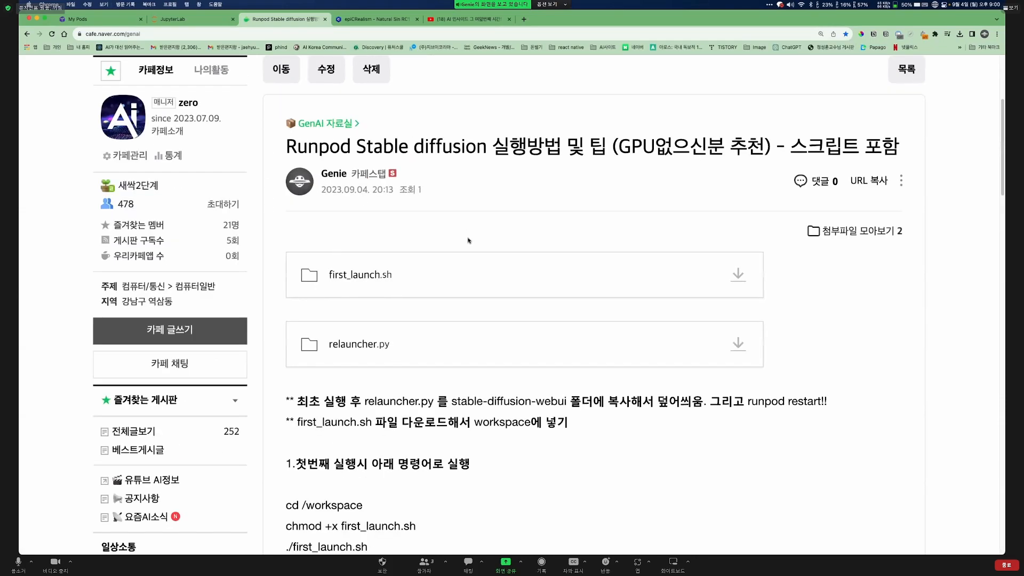
pyautogui.scroll(-4, 363, 265)
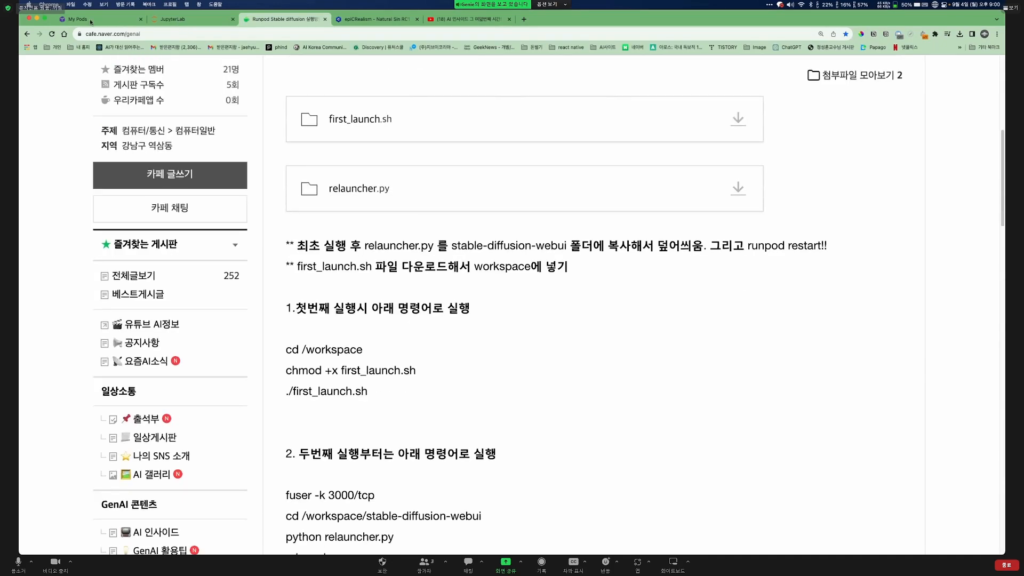
pyautogui.scroll(3, 490, 231)
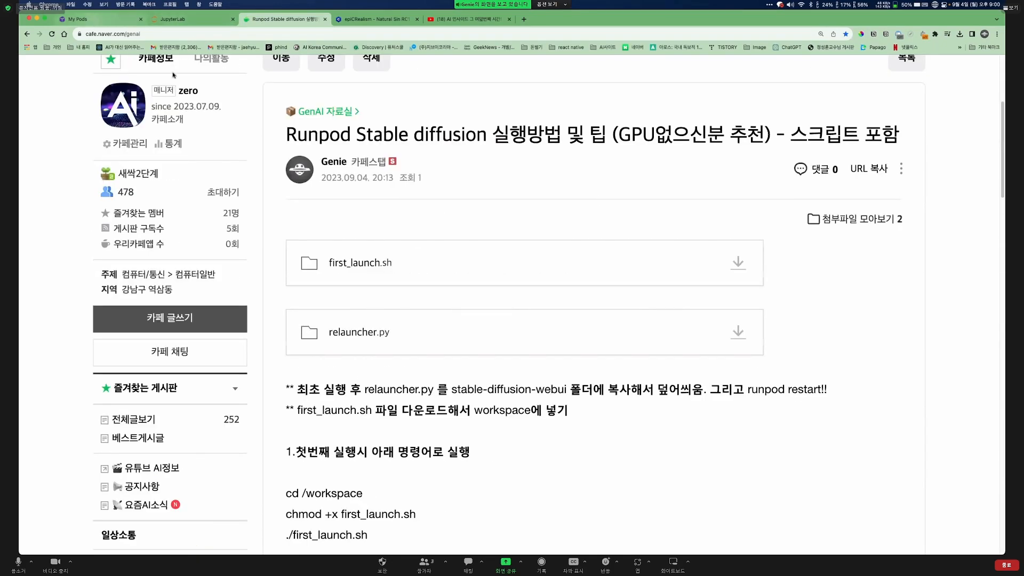
# Return to Jupyter Lab and upload relauncher.py from the local runpod folder into stable-diffusion-webui, overwriting the existing file
pyautogui.click(90, 19)
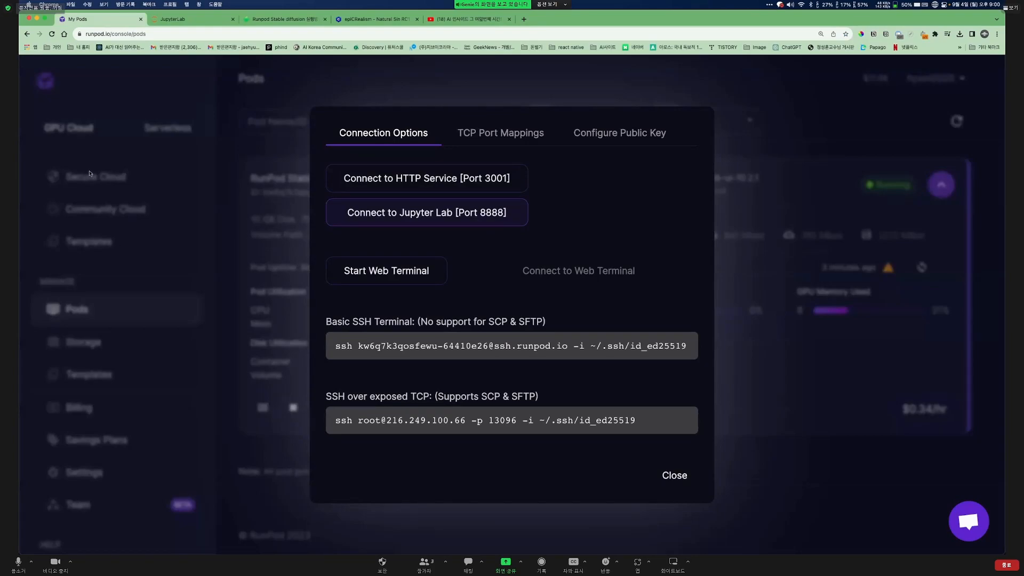
pyautogui.hotkey('ctrl', 'Tab')
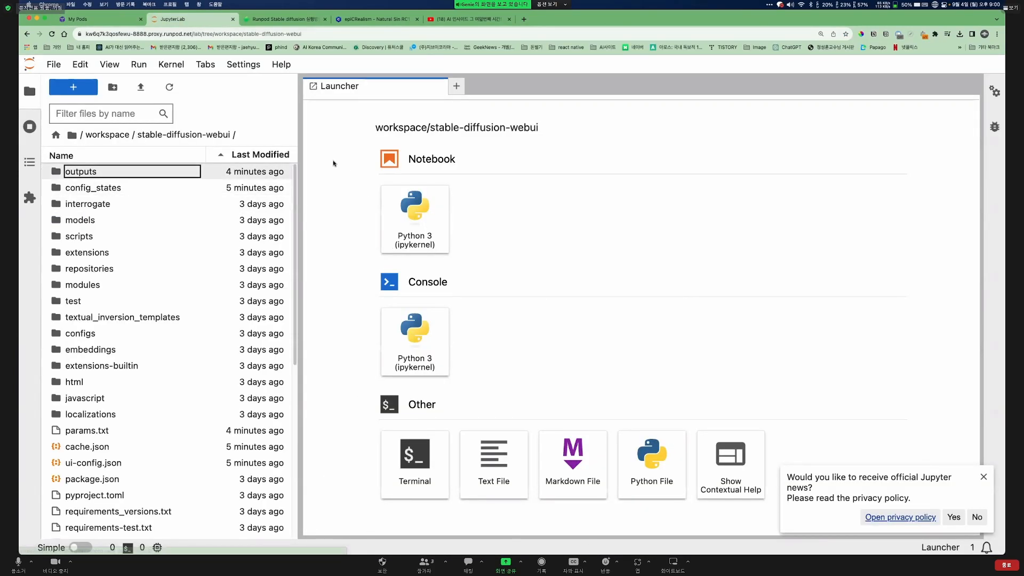
pyautogui.click(297, 535)
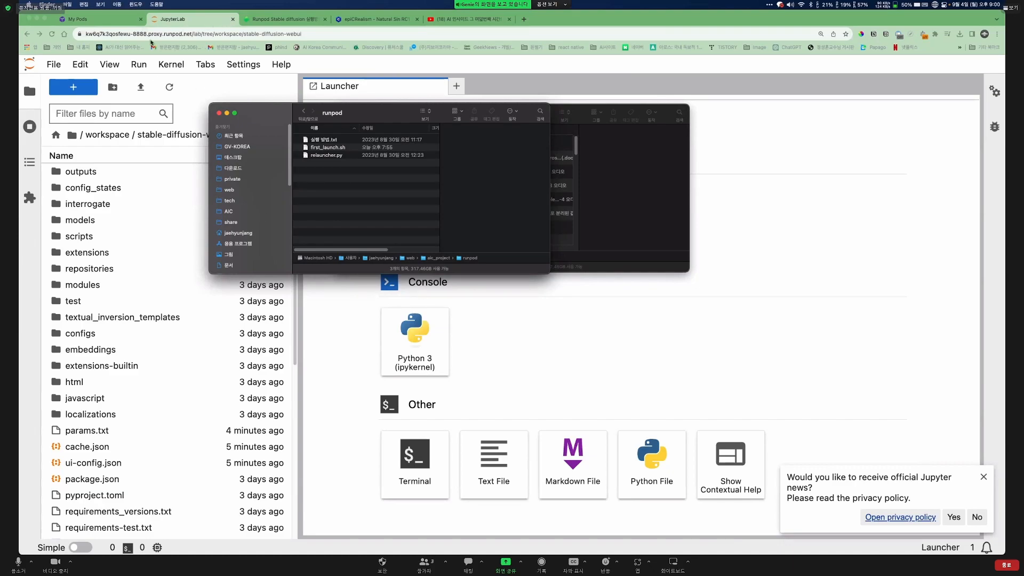
pyautogui.moveTo(151, 42); pyautogui.dragTo(673, 474)
pyautogui.press('Return')
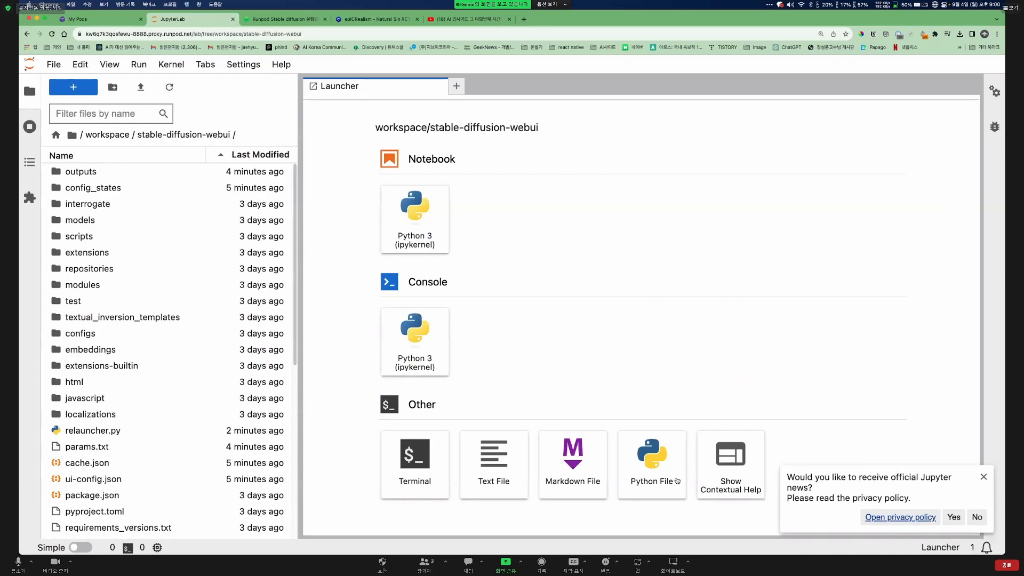
# Close the Jupyter Lab tab and restart the RunPod Stable Diffusion pod
pyautogui.press('super+w')
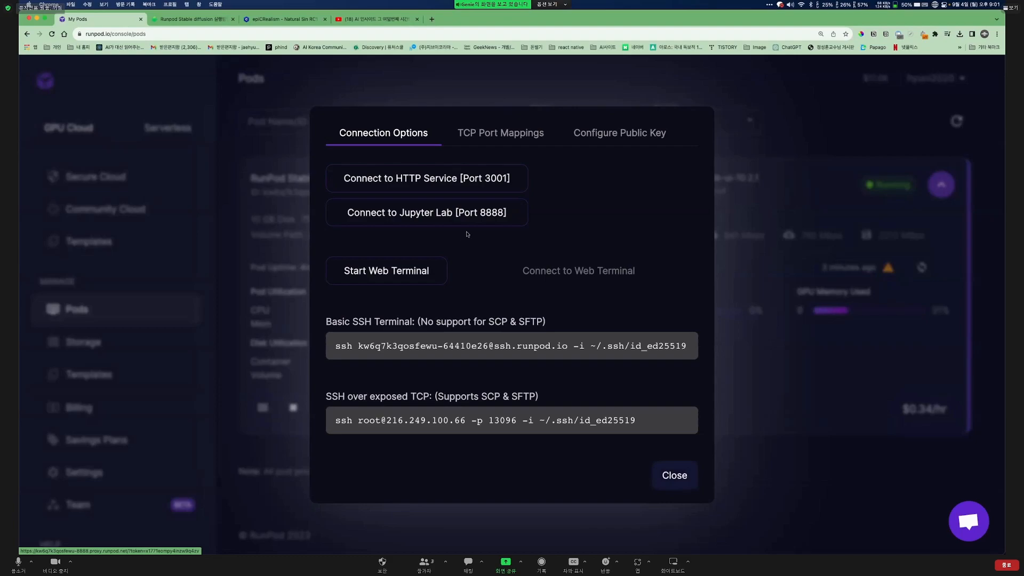
pyautogui.click(256, 405)
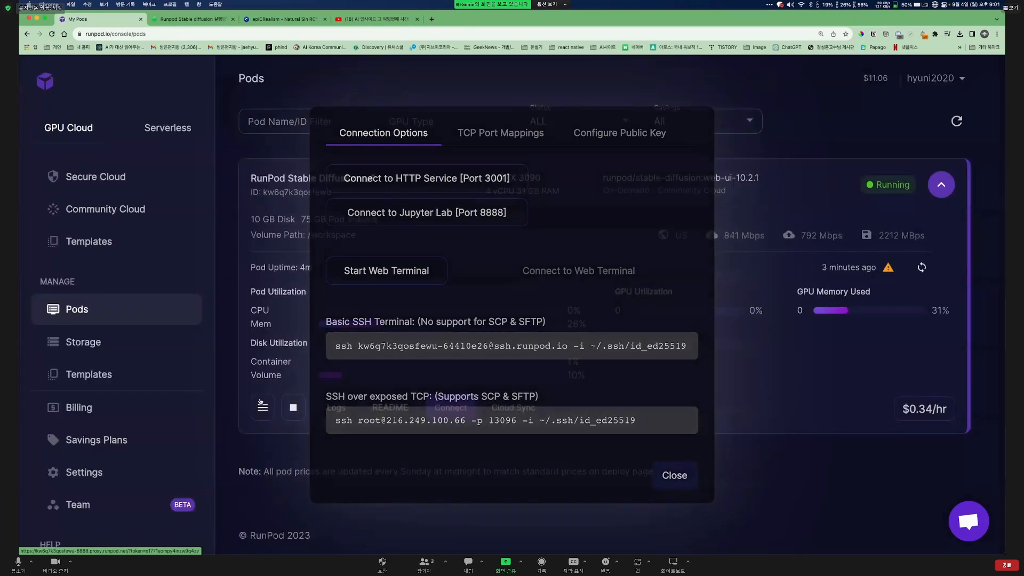
pyautogui.click(263, 407)
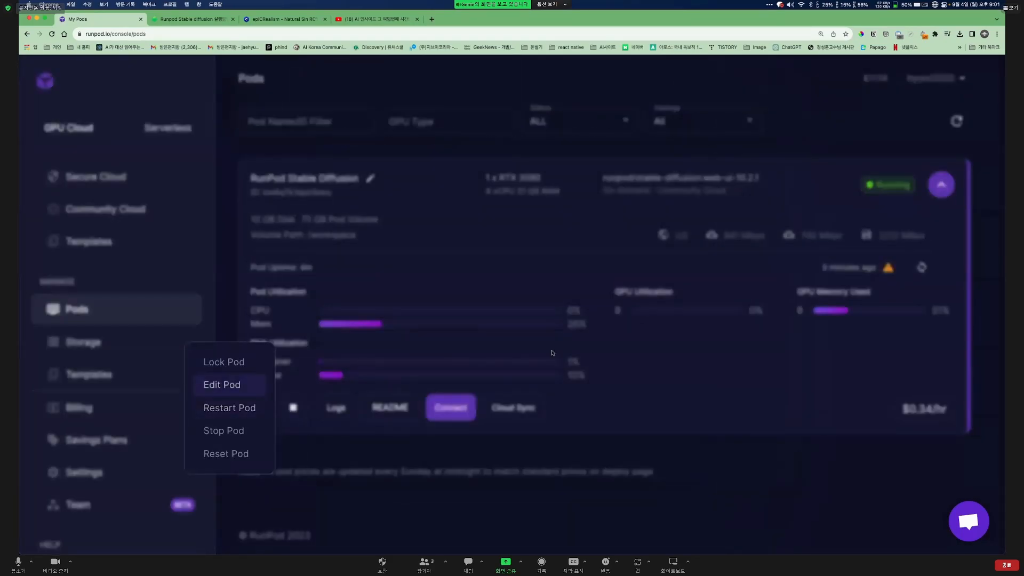
pyautogui.click(224, 408)
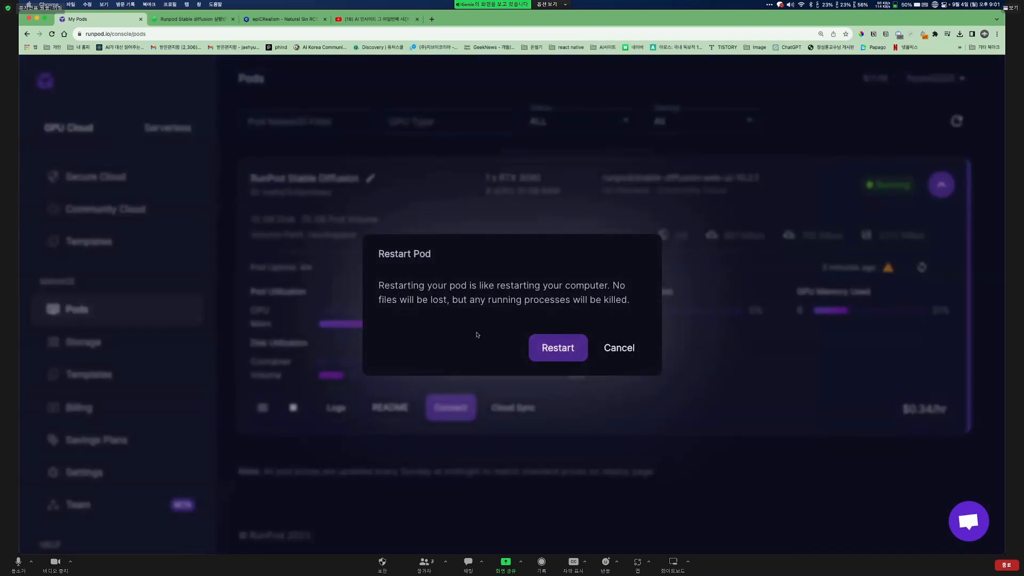
pyautogui.press('Return')
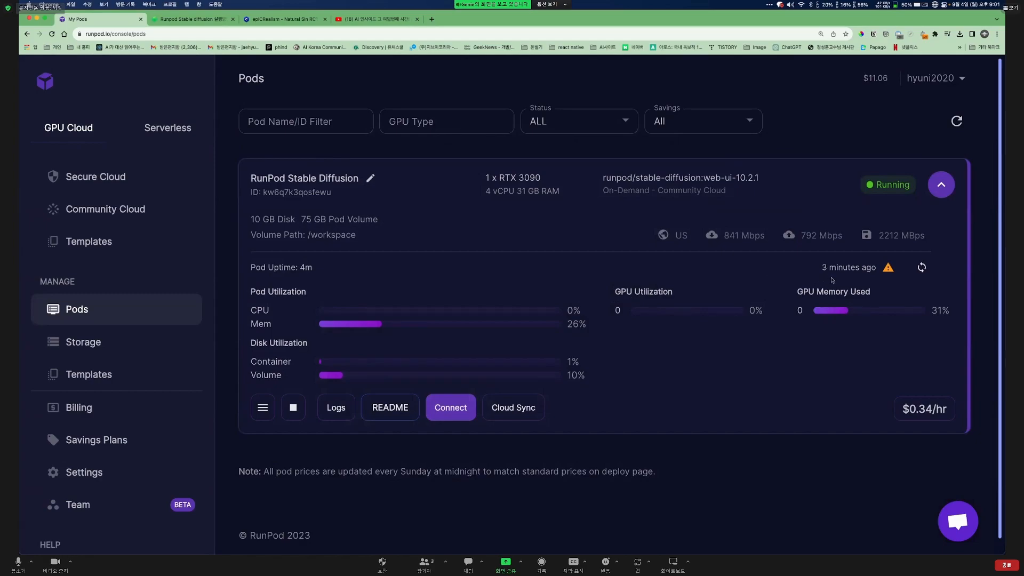
# Check the restarted pod's status and container logs, and reconnect to Jupyter Lab on port 8888
pyautogui.click(921, 269)
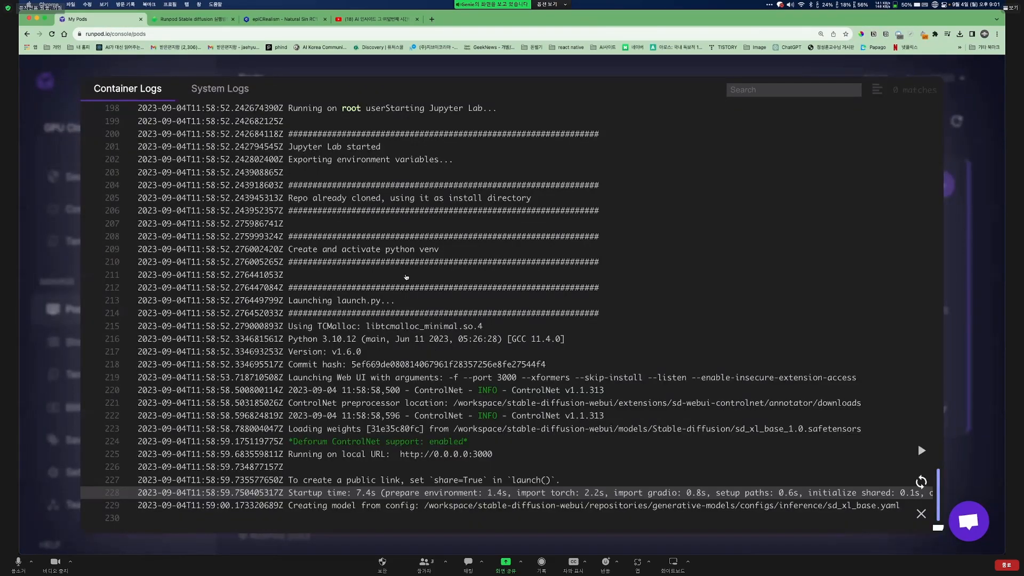
pyautogui.click(451, 411)
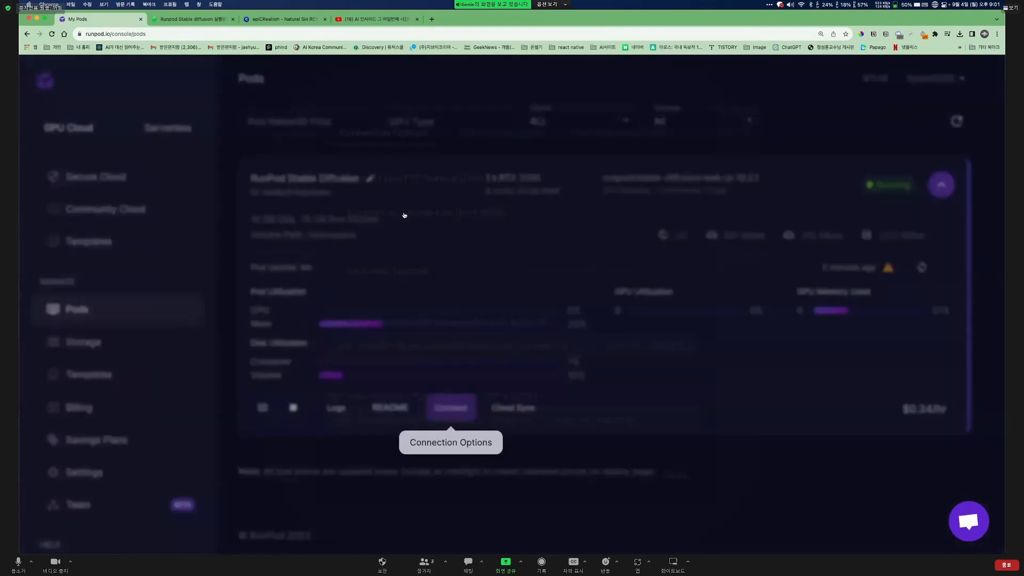
pyautogui.click(404, 213)
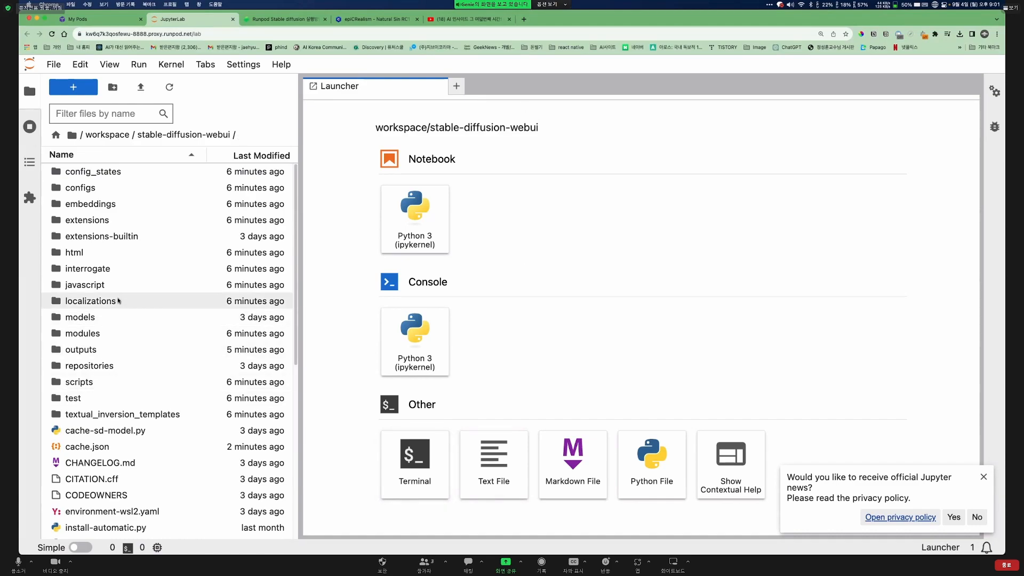
# Upload first_launch.sh from the local runpod folder into the workspace folder of Jupyter Lab
pyautogui.click(108, 135)
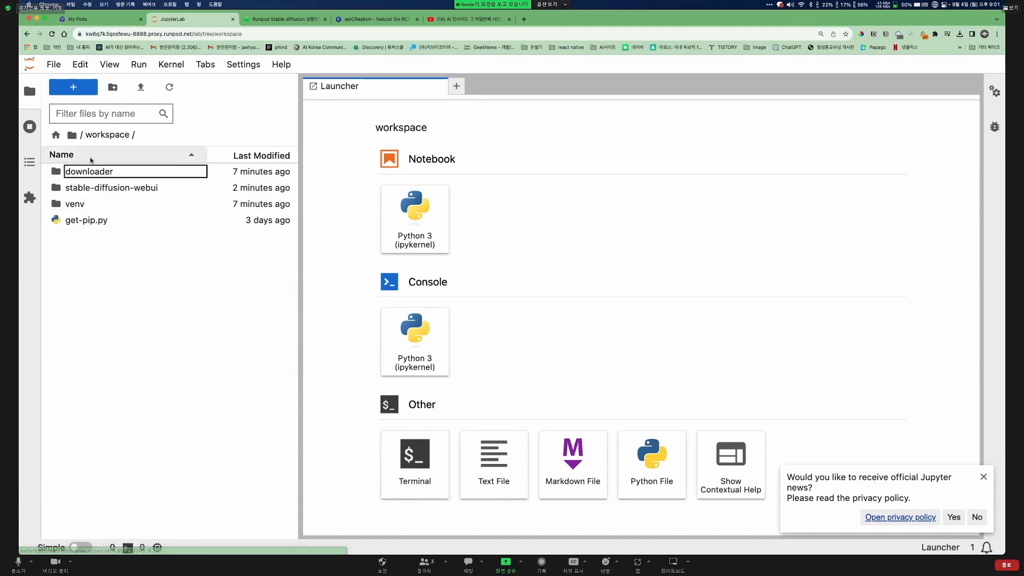
pyautogui.moveTo(326, 545)
pyautogui.click(298, 535)
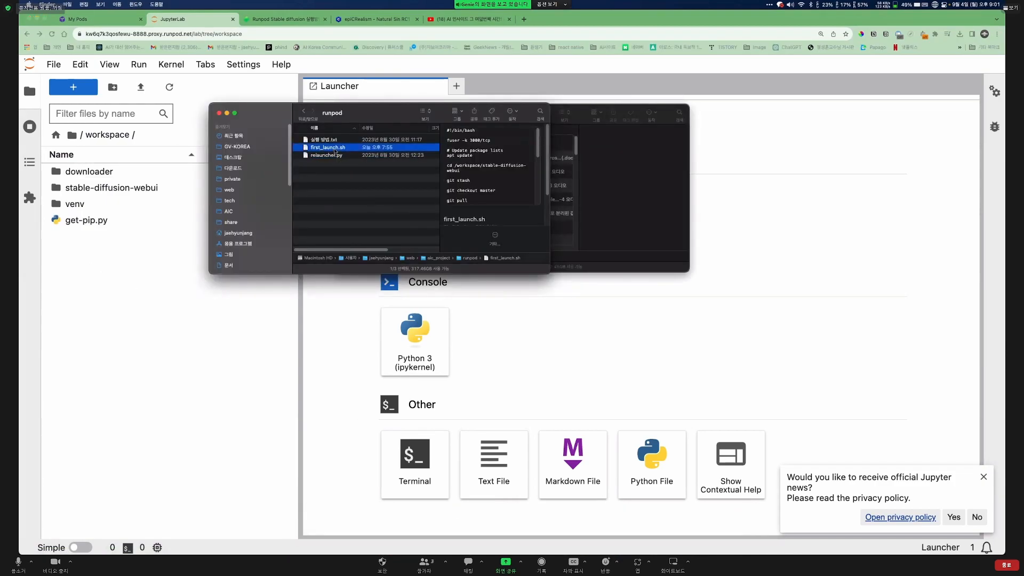
pyautogui.moveTo(337, 151); pyautogui.dragTo(169, 349)
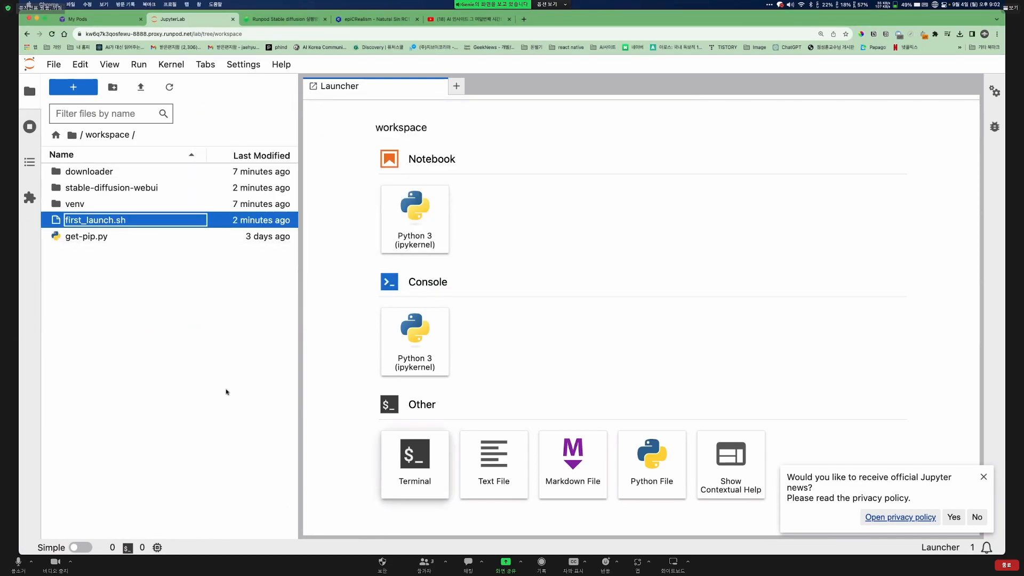
# Open a terminal and run the first-launch commands copied from the cafe post: cd /workspace, chmod +x first_launch.sh, ./first_launch.sh
pyautogui.doubleClick(406, 449)
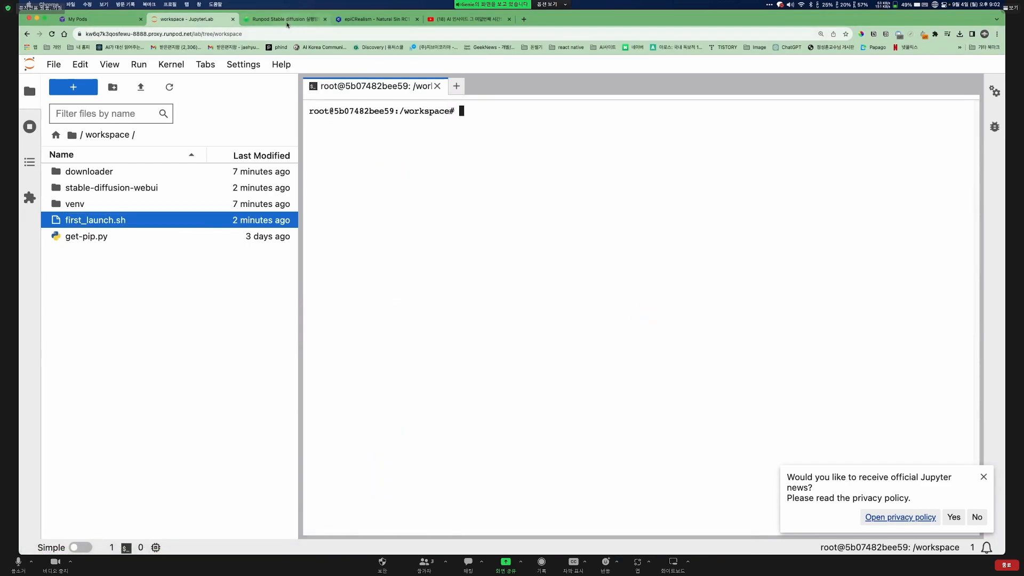
pyautogui.hotkey('ctrl', 'Tab')
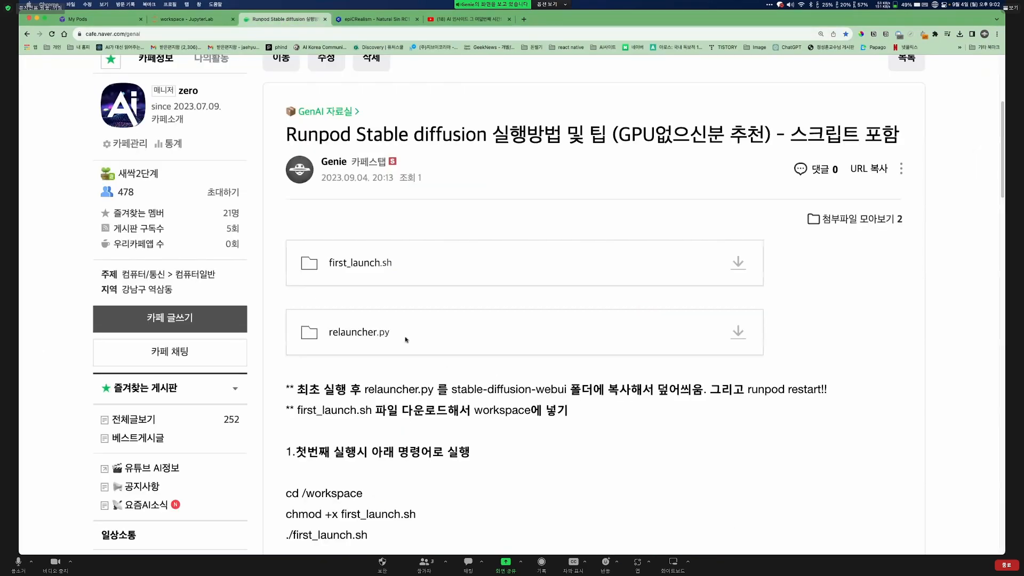
pyautogui.scroll(-5, 403, 339)
pyautogui.moveTo(373, 330); pyautogui.dragTo(283, 290)
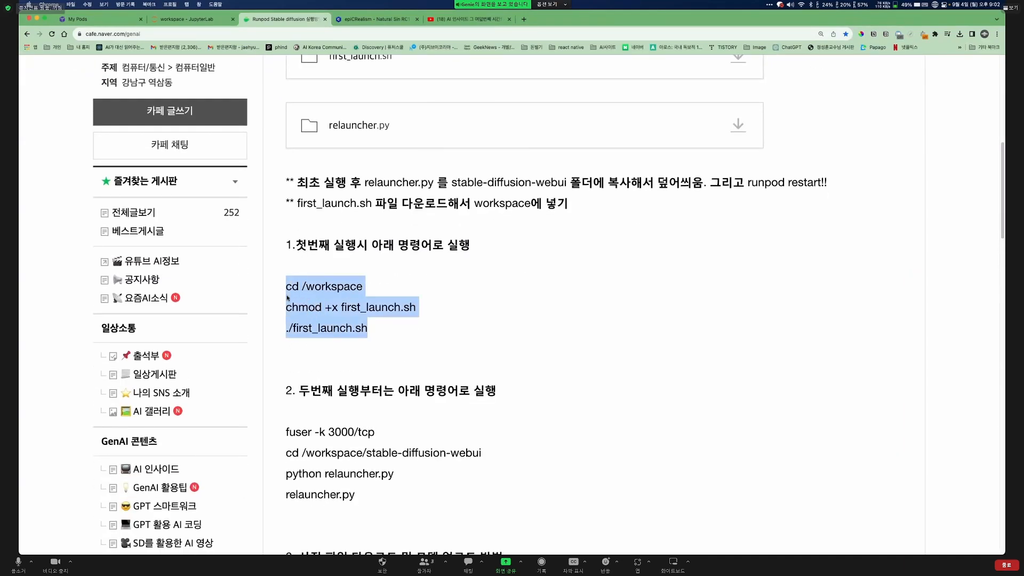
pyautogui.hotkey('ctrl', 'shift', 'Tab')
pyautogui.write('cd /workspace  chmod +x first_launch.sh  ./first_launch.sh')
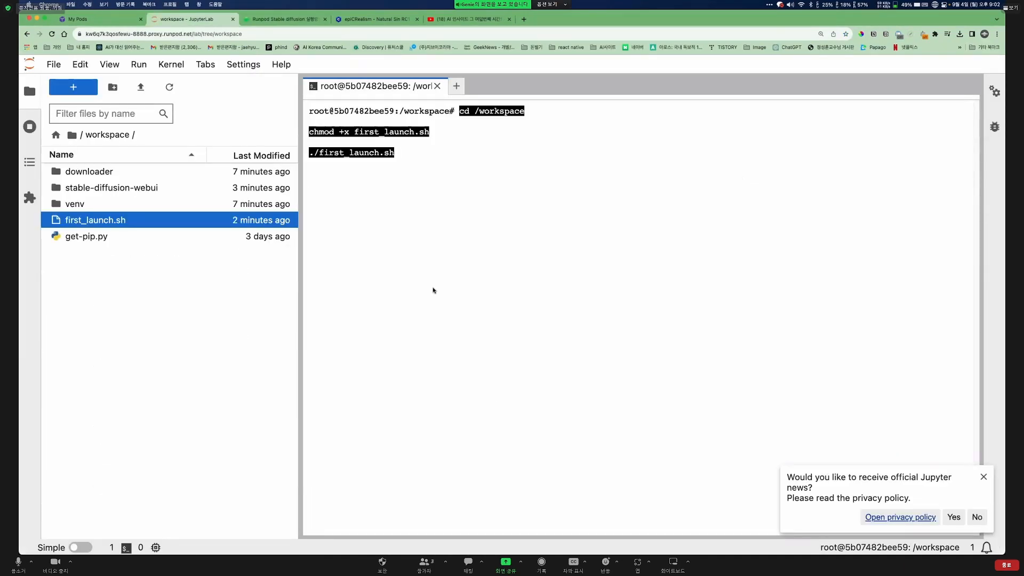
pyautogui.press('Return')
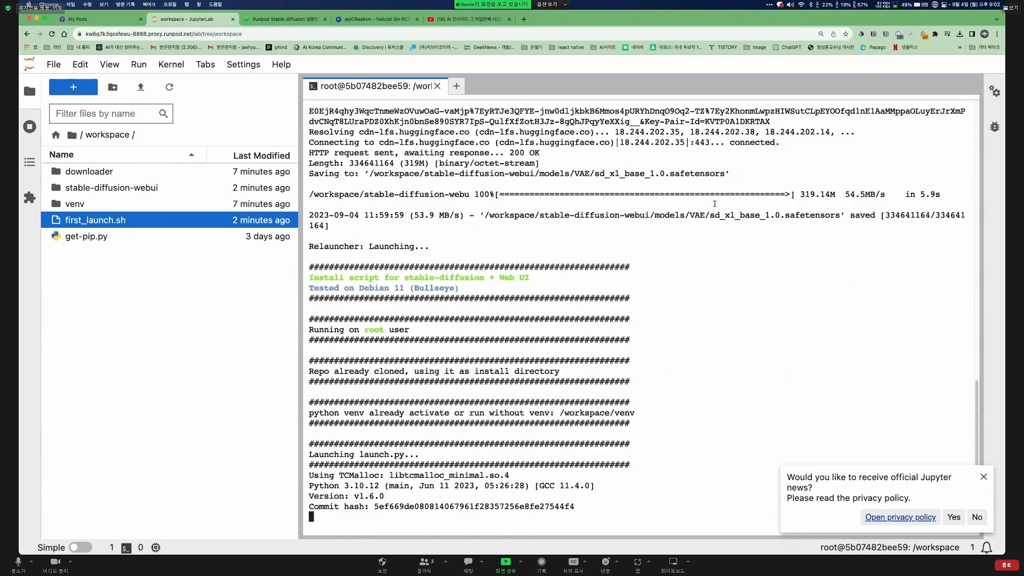
# Review the web UI launch output in the terminal and return to the pod's connection options in RunPod
pyautogui.moveTo(474, 507); pyautogui.dragTo(591, 512)
pyautogui.moveTo(776, 506); pyautogui.dragTo(909, 504)
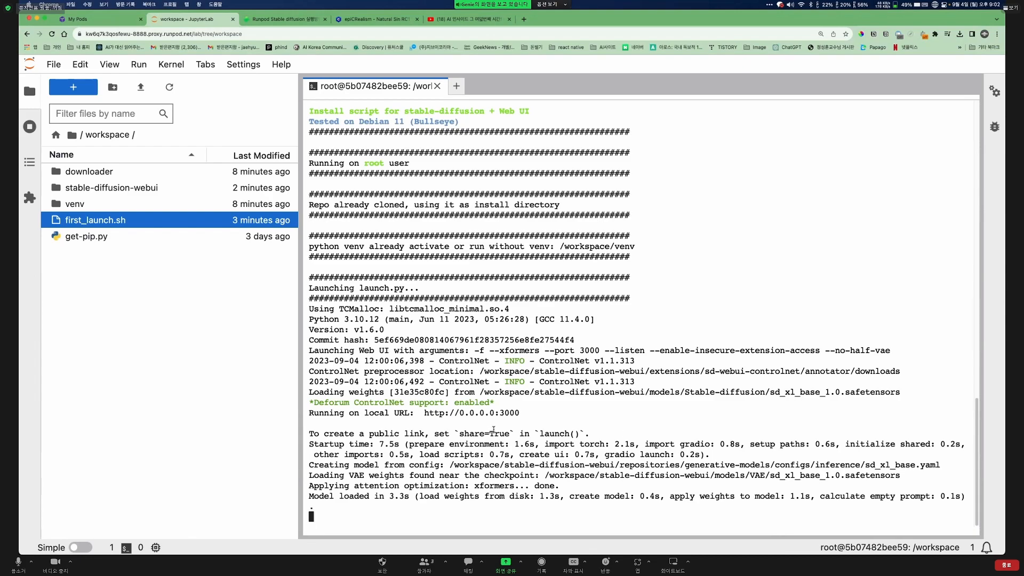
pyautogui.click(91, 19)
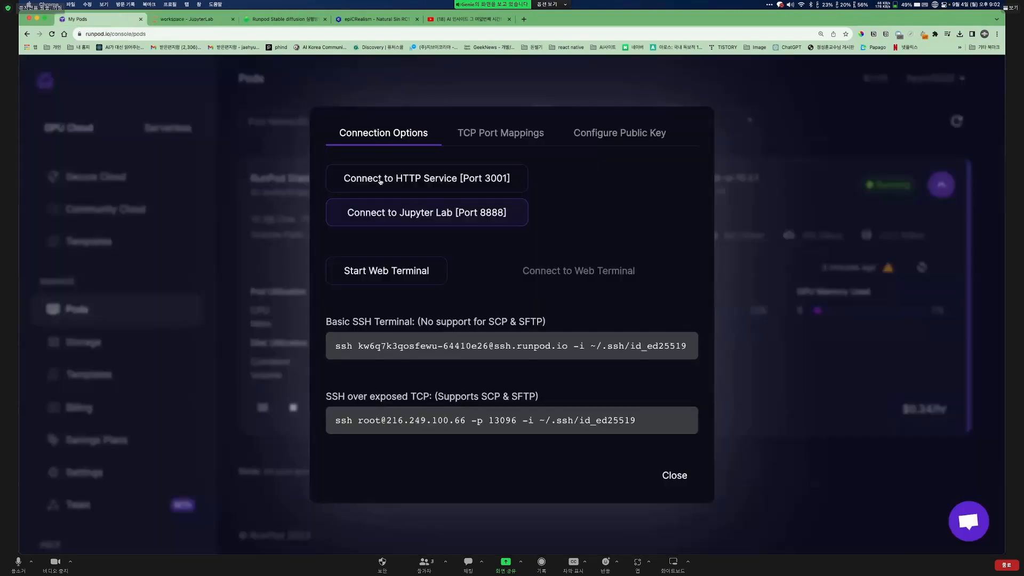
# Connect to the web UI on HTTP port 3001, enter the prompt "cute cat" and set the width and height to 1024
pyautogui.click(436, 185)
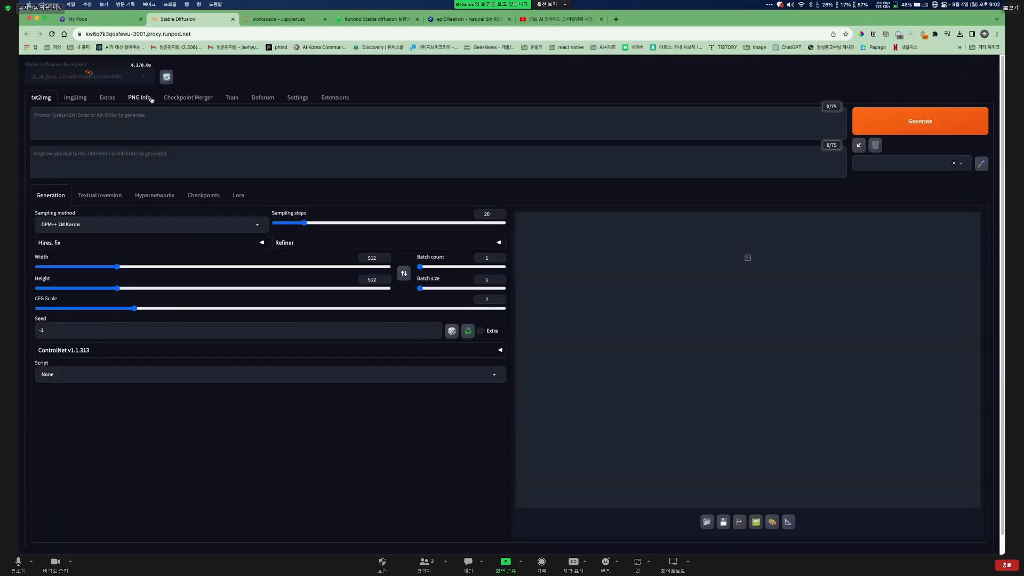
pyautogui.click(192, 124)
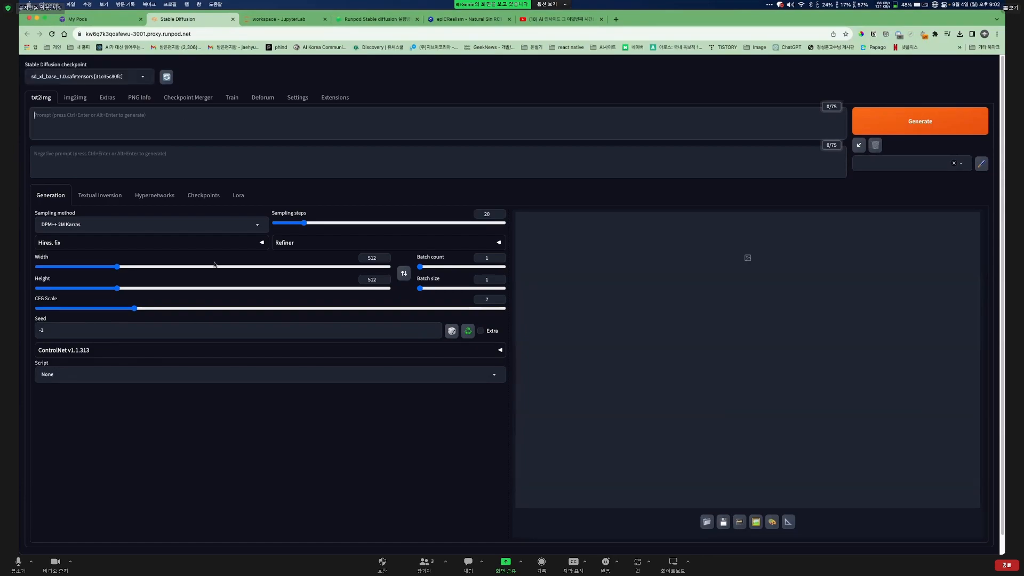
pyautogui.write('cute cat')
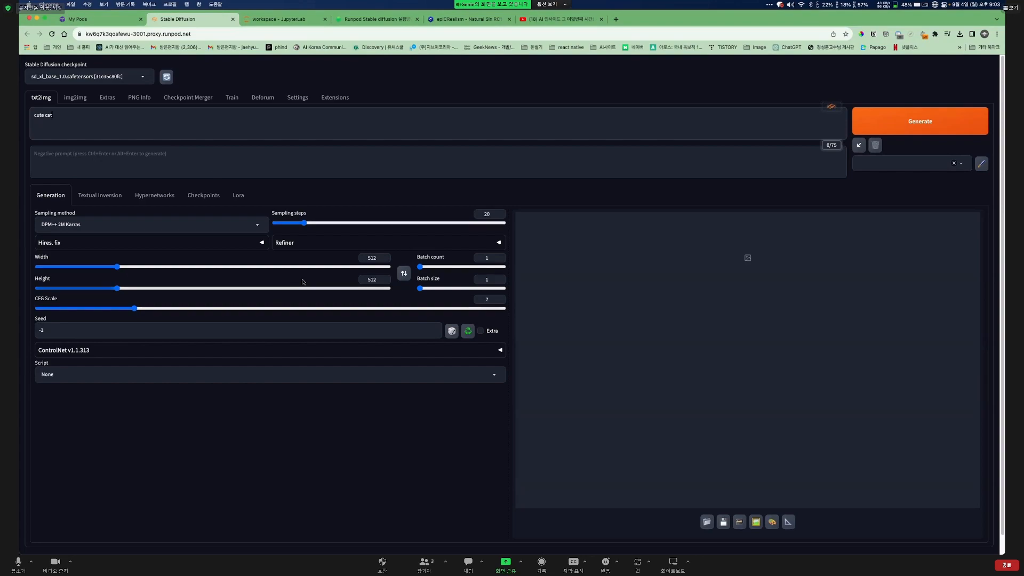
pyautogui.doubleClick(372, 258)
pyautogui.write('1024')
pyautogui.press('Tab')
pyautogui.write('1024')
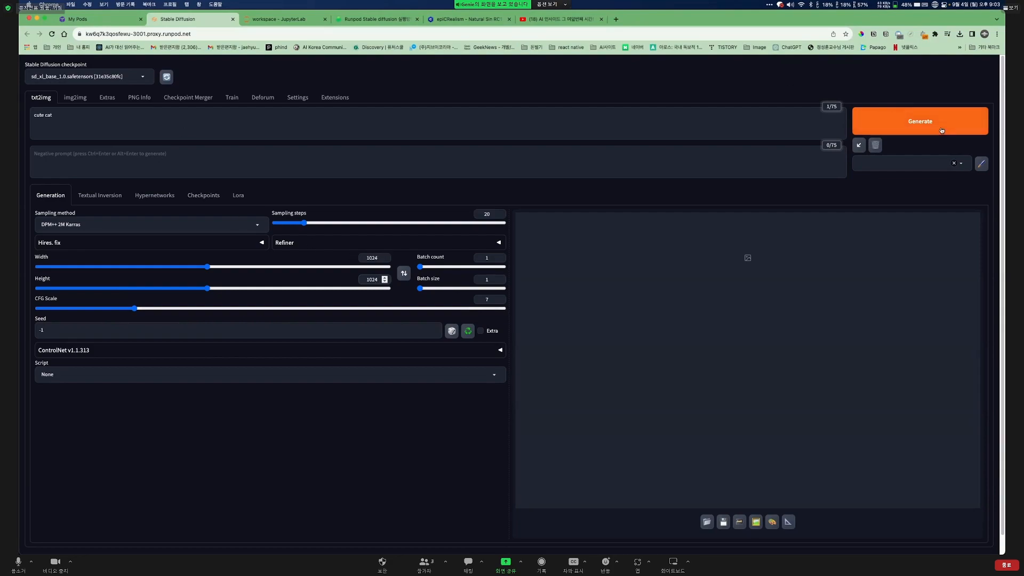
# Set the sampling steps to 150 and the batch size to 8, and generate the images
pyautogui.moveTo(304, 225); pyautogui.dragTo(530, 229)
pyautogui.moveTo(310, 223); pyautogui.dragTo(515, 223)
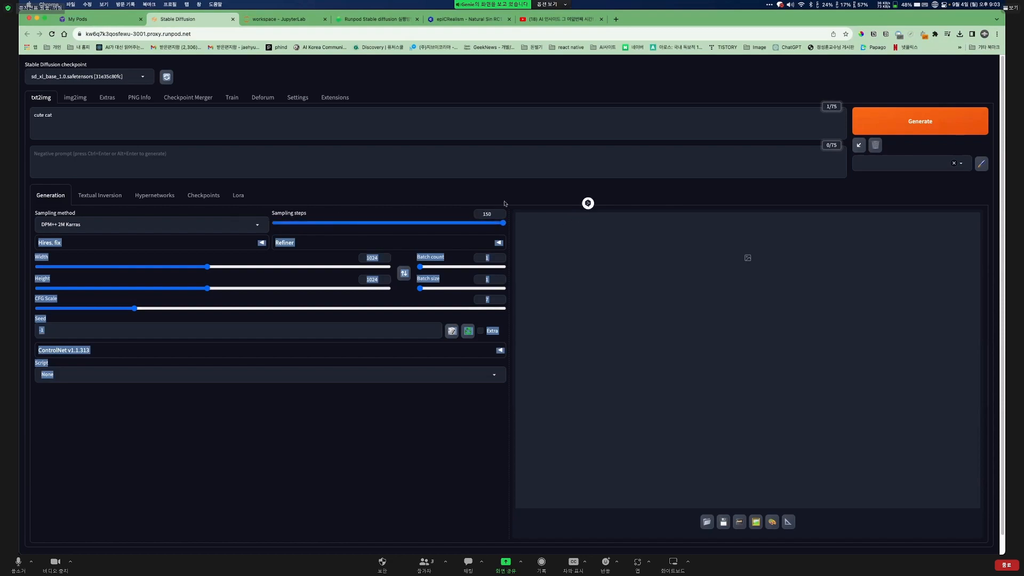
pyautogui.moveTo(420, 288); pyautogui.dragTo(505, 288)
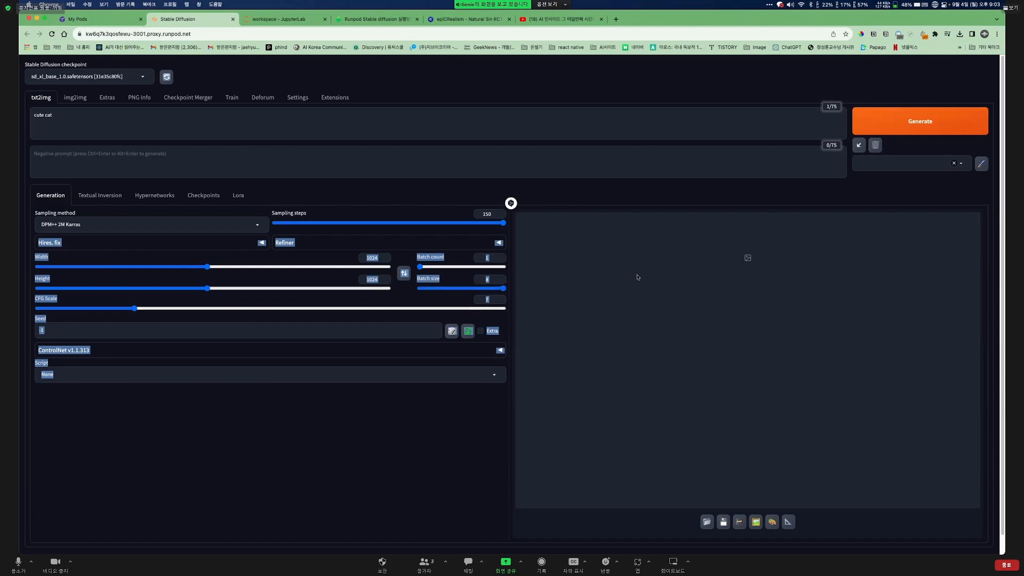
pyautogui.click(902, 128)
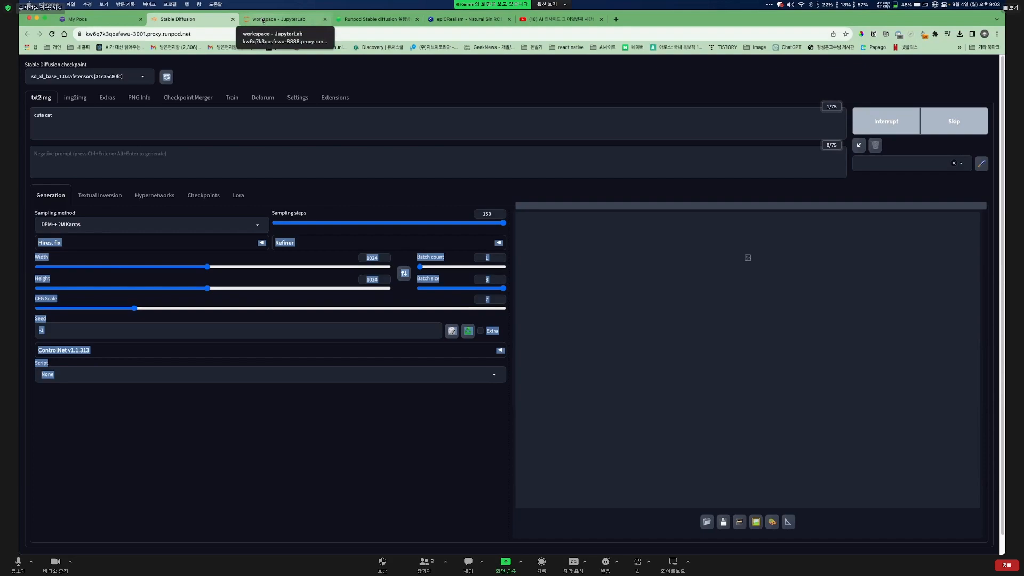
# Monitor the image generation by comparing the Jupyter Lab terminal progress with the preview in the web UI
pyautogui.click(278, 19)
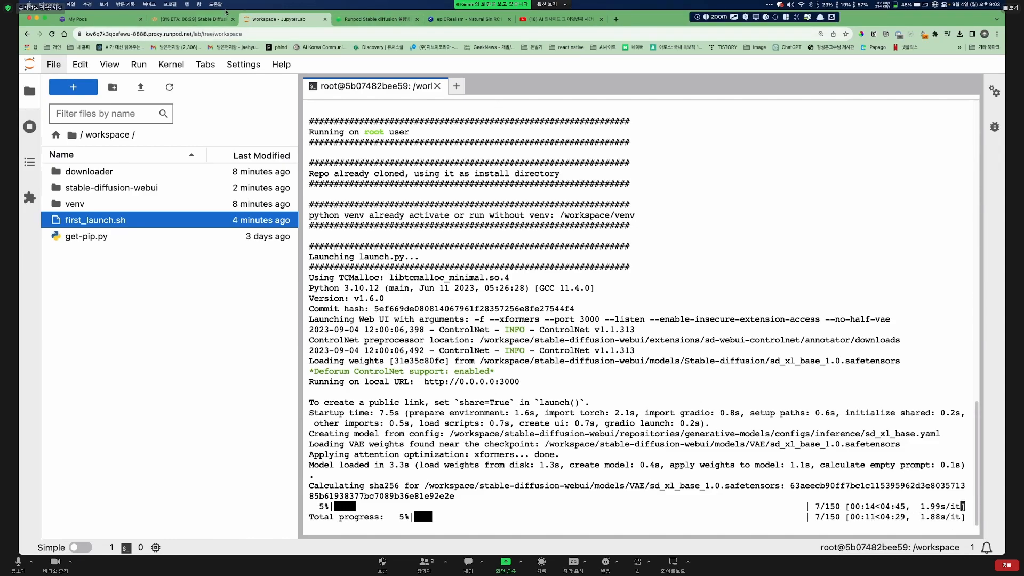
pyautogui.click(193, 18)
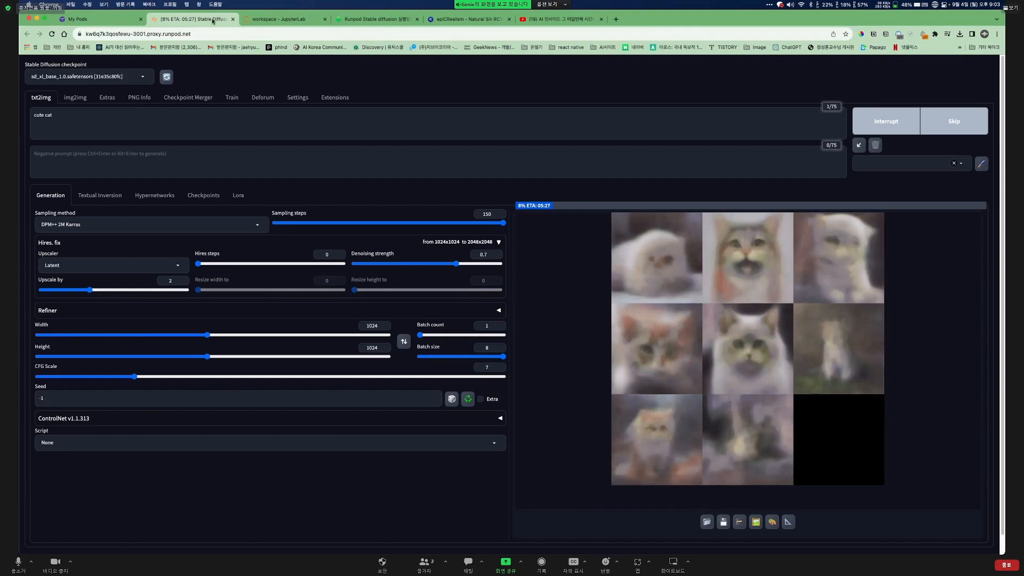
pyautogui.click(277, 19)
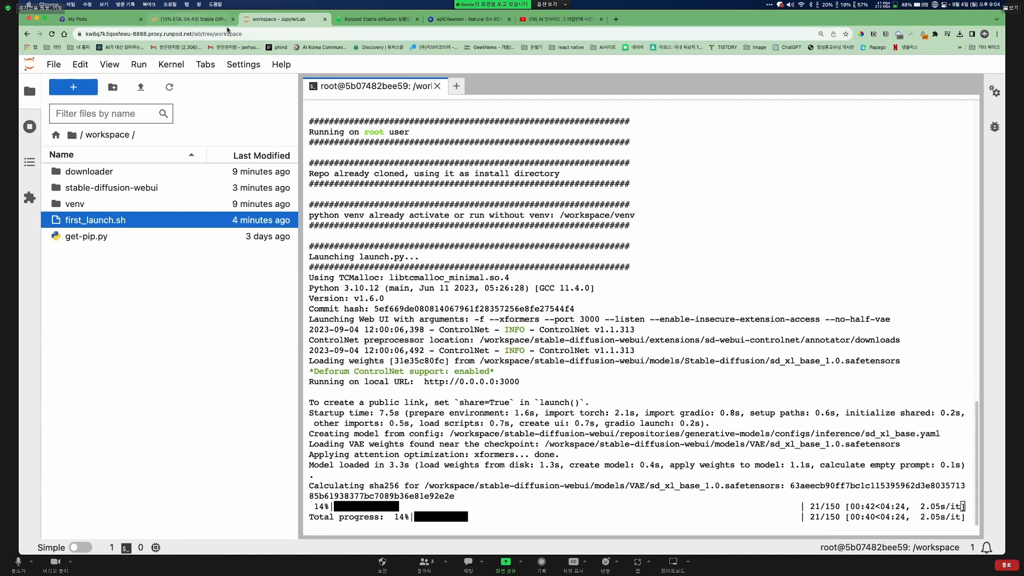
pyautogui.click(197, 19)
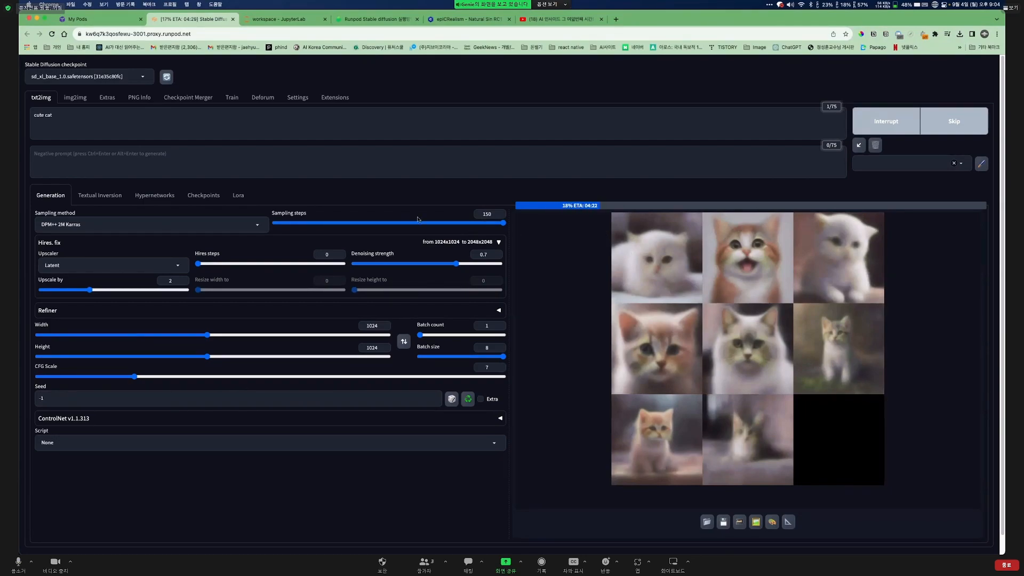
pyautogui.doubleClick(486, 214)
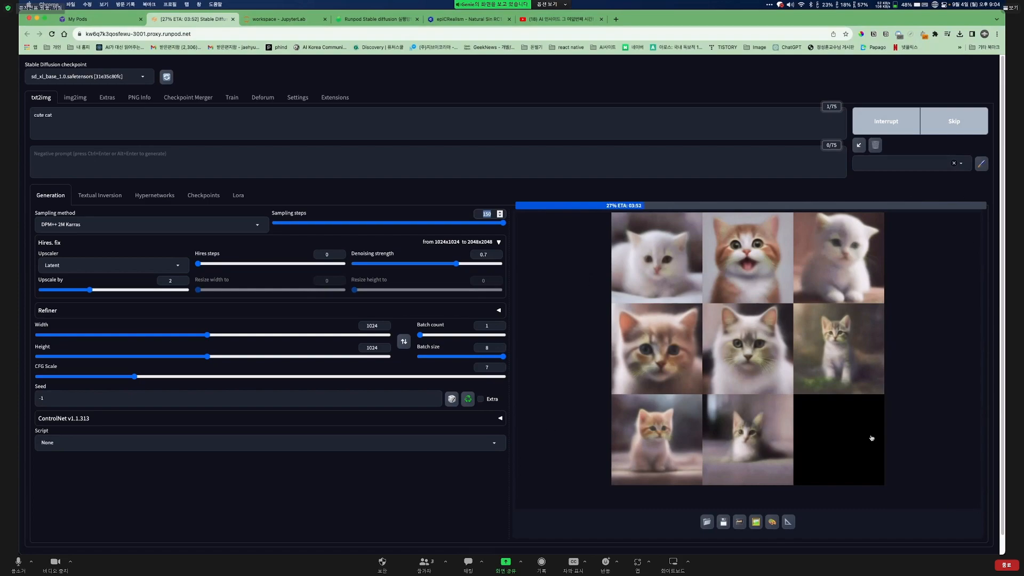
# Close the Stable Diffusion and Jupyter Lab pages and return to the pod's overview in RunPod, dismissing the connection options
pyautogui.click(233, 19)
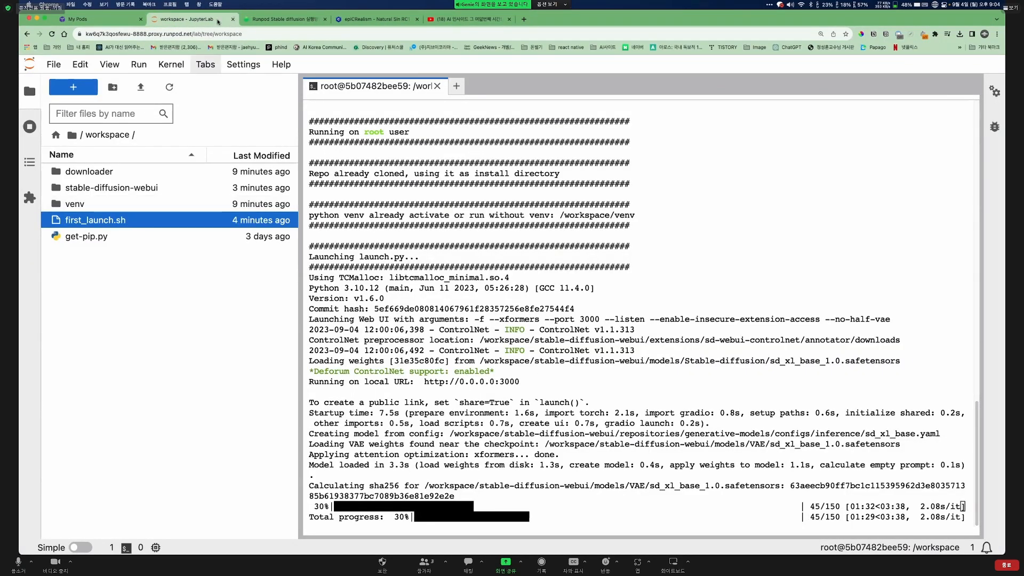
pyautogui.click(233, 19)
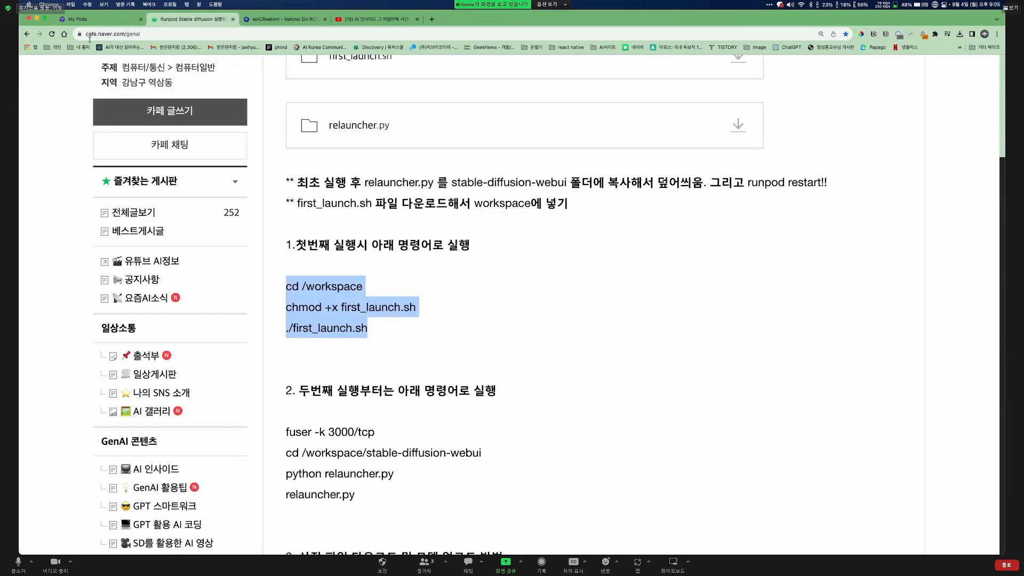
pyautogui.click(78, 19)
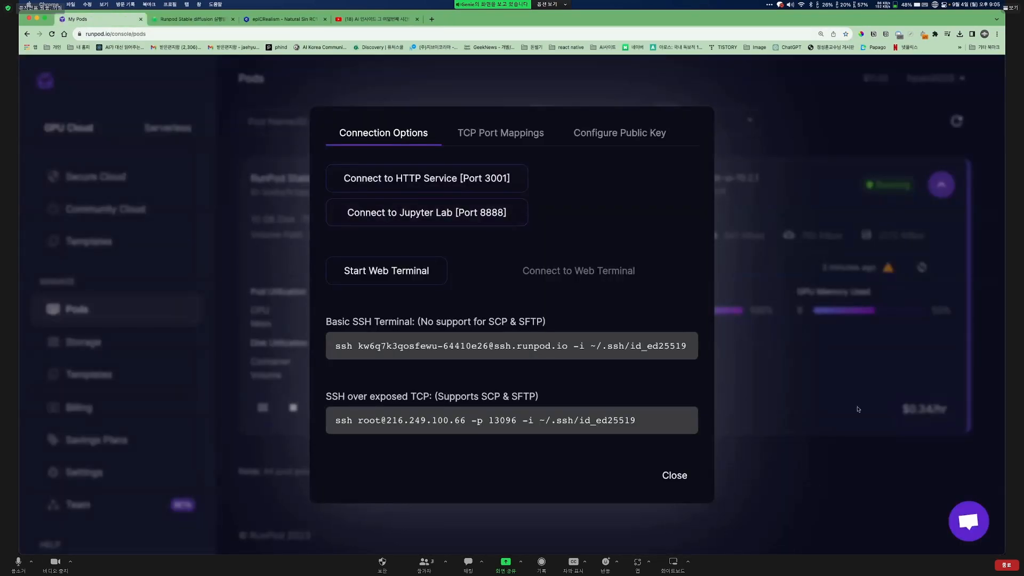
pyautogui.click(858, 409)
pyautogui.moveTo(875, 81)
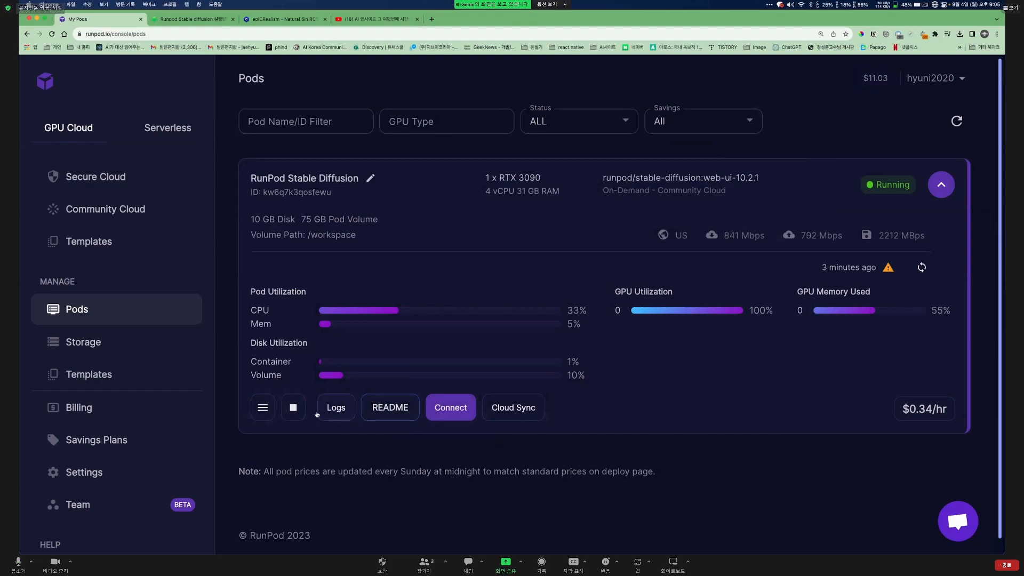
# Stop the RunPod Stable Diffusion pod after reviewing the notice about idle volume storage charges
pyautogui.click(294, 409)
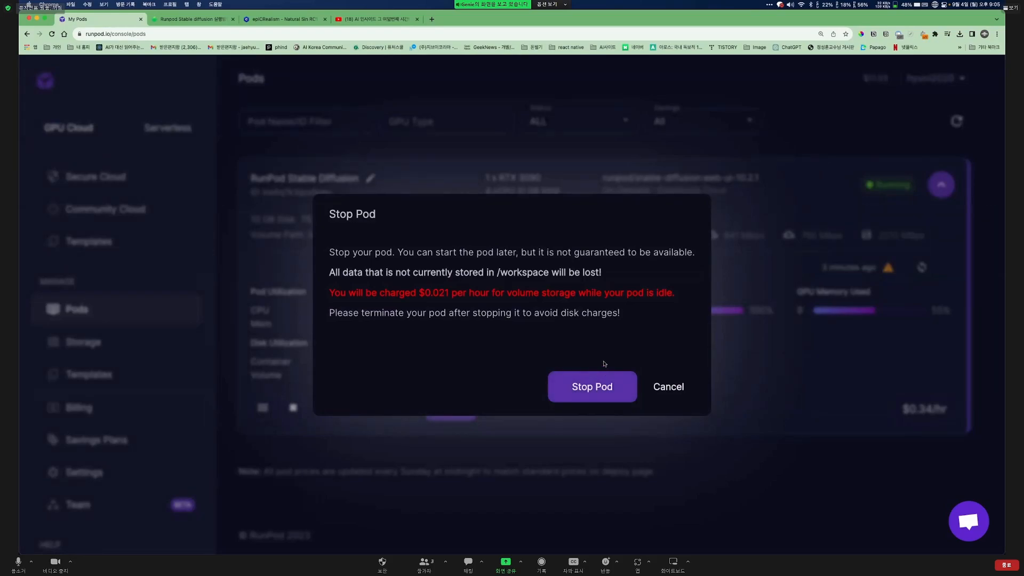
pyautogui.moveTo(328, 293); pyautogui.dragTo(678, 291)
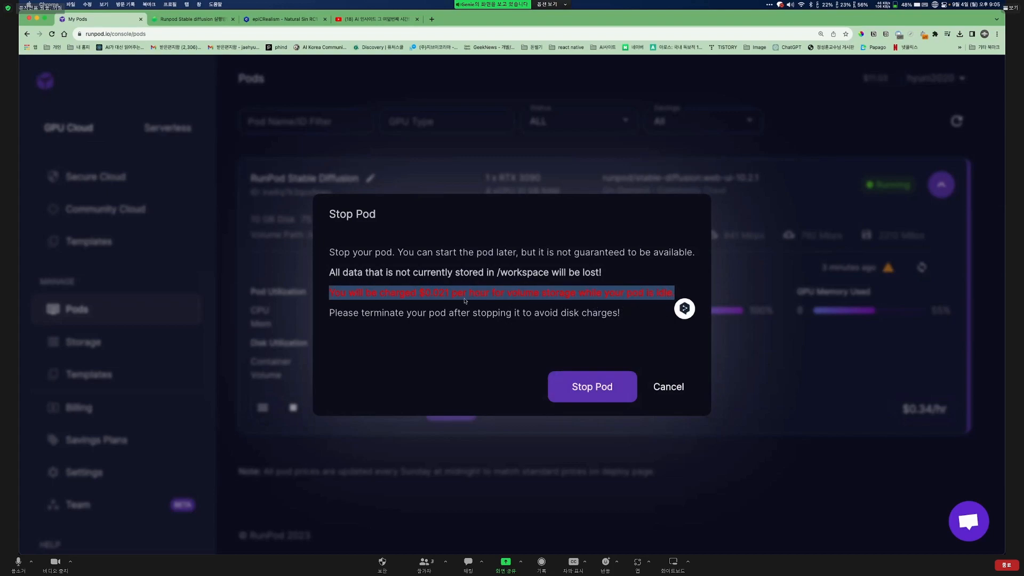
pyautogui.click(341, 296)
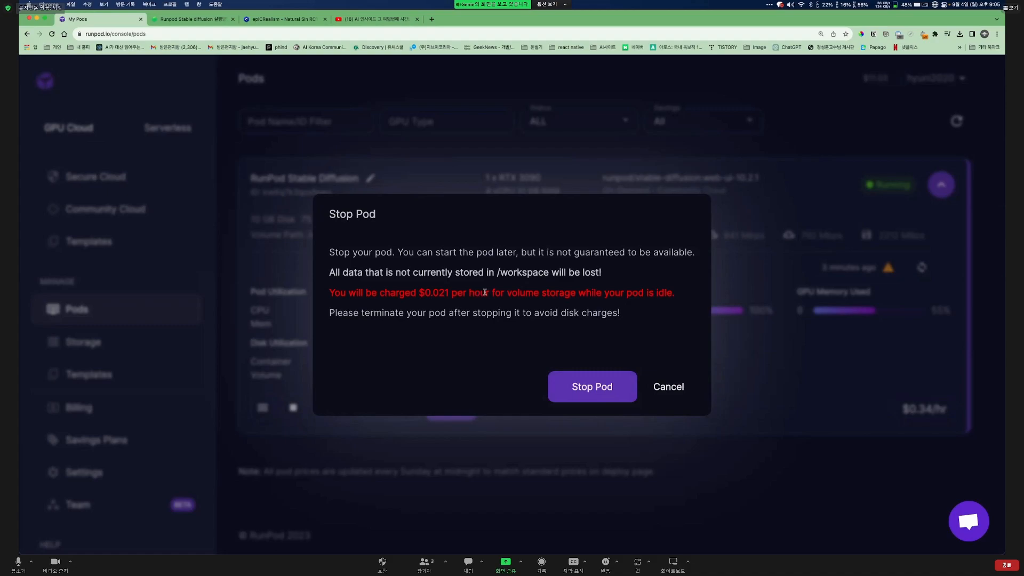
pyautogui.moveTo(502, 293); pyautogui.dragTo(676, 296)
pyautogui.click(620, 329)
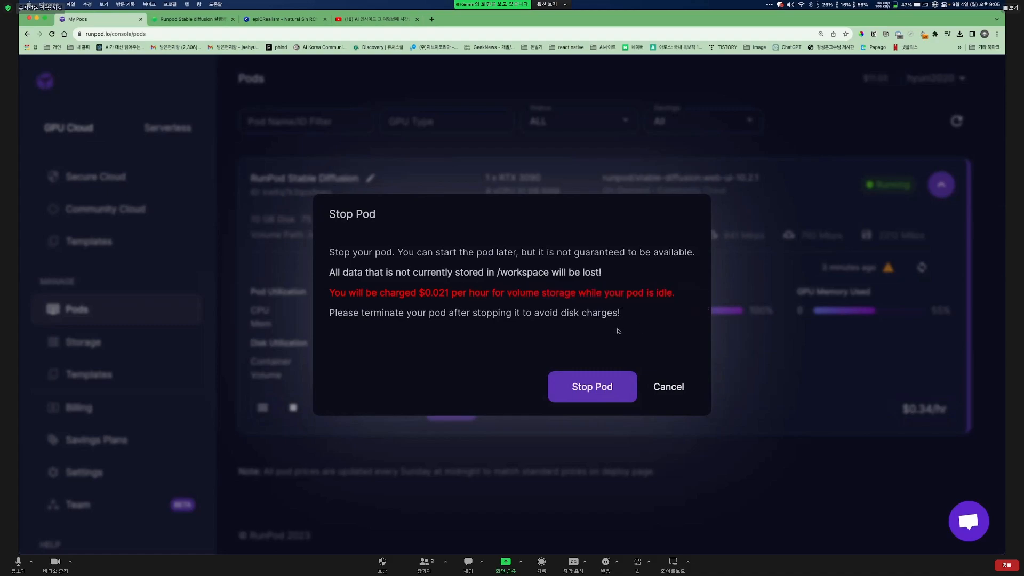
pyautogui.click(603, 385)
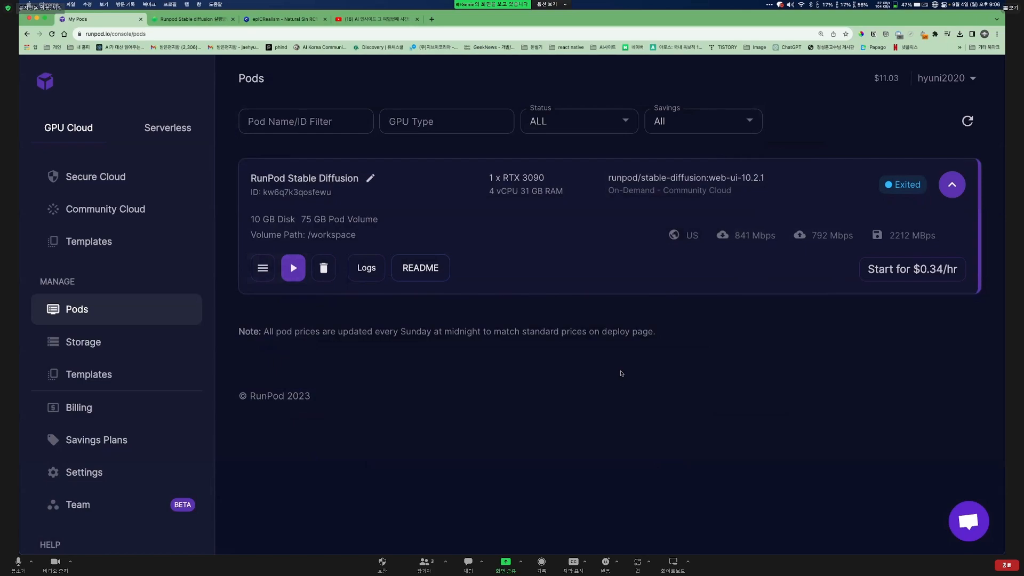
# Calculate the monthly idle storage cost as 0.021*1300*24*30 in Alfred and dismiss the calculator
pyautogui.hotkey('alt', 'space')
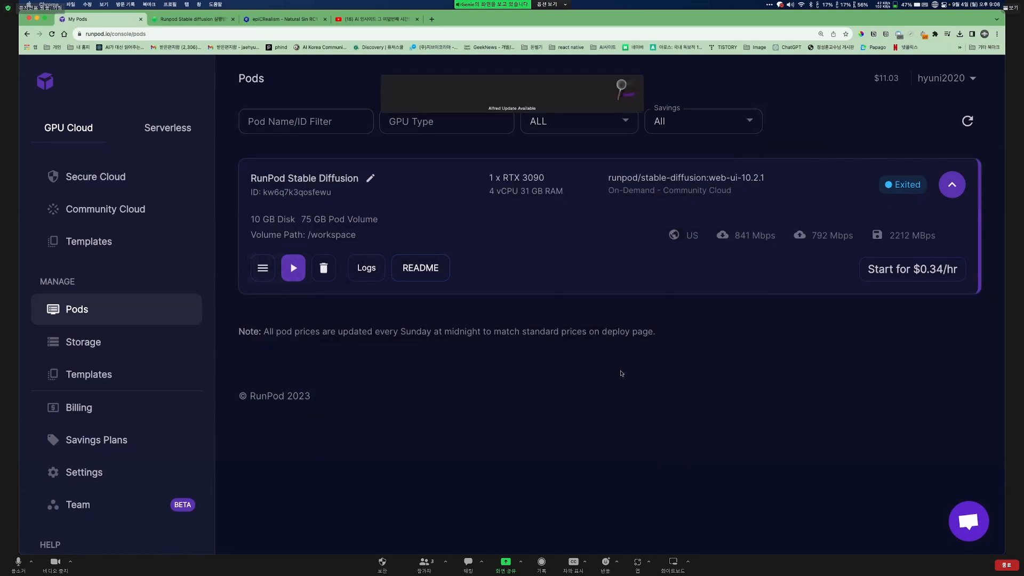
pyautogui.write('0.021*1300')
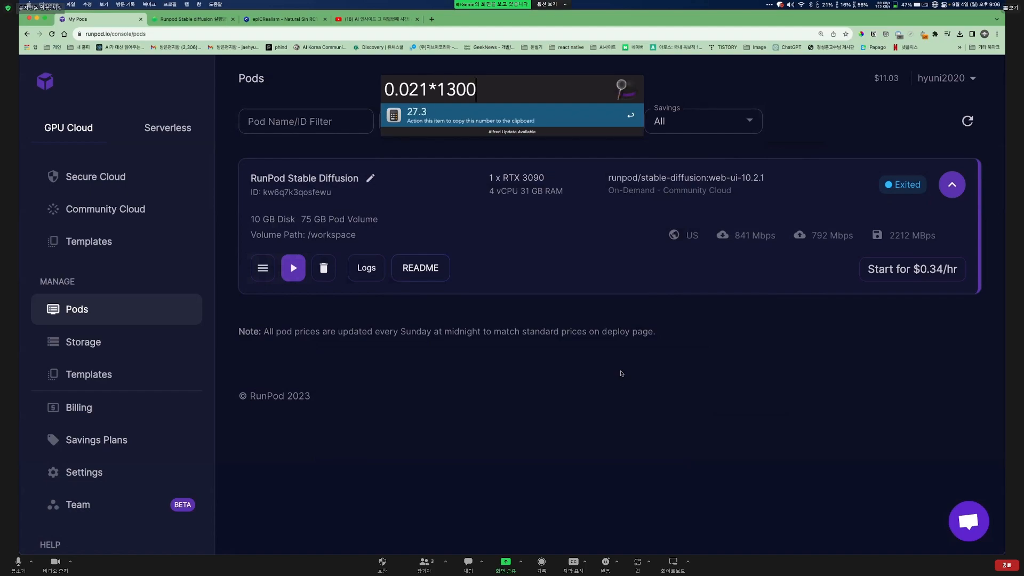
pyautogui.write('*24*30')
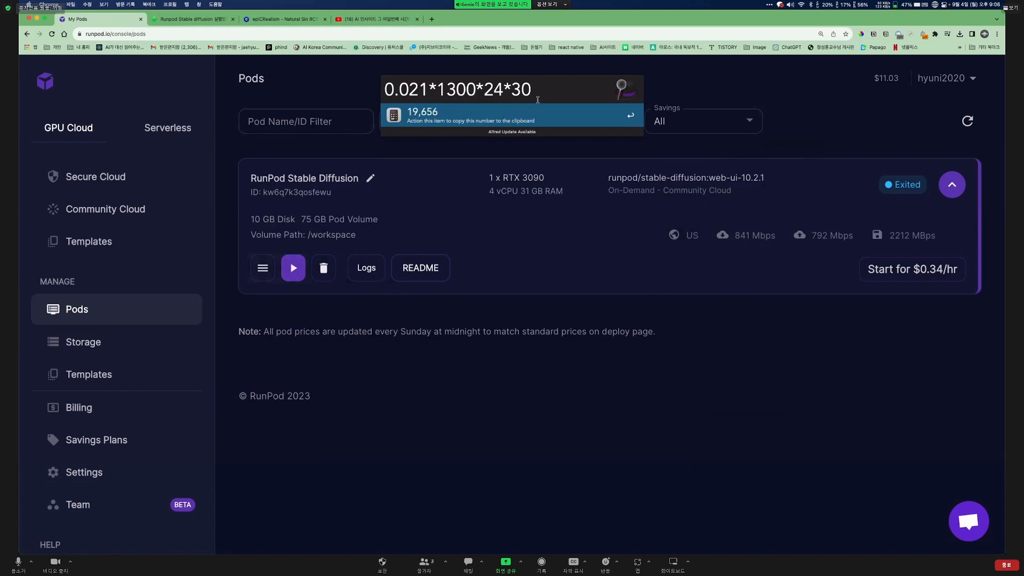
pyautogui.moveTo(537, 92); pyautogui.dragTo(380, 87)
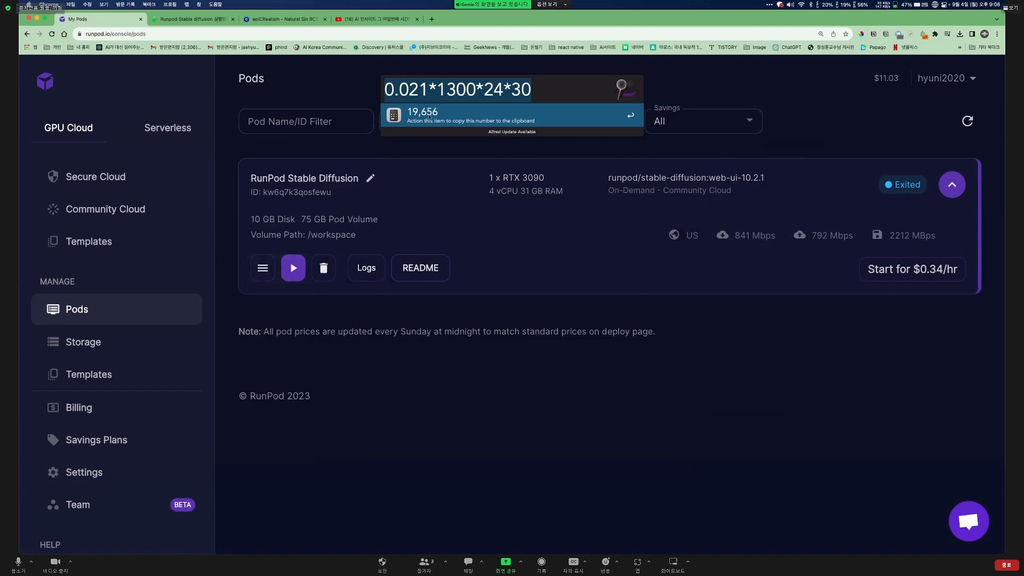
pyautogui.press('Escape')
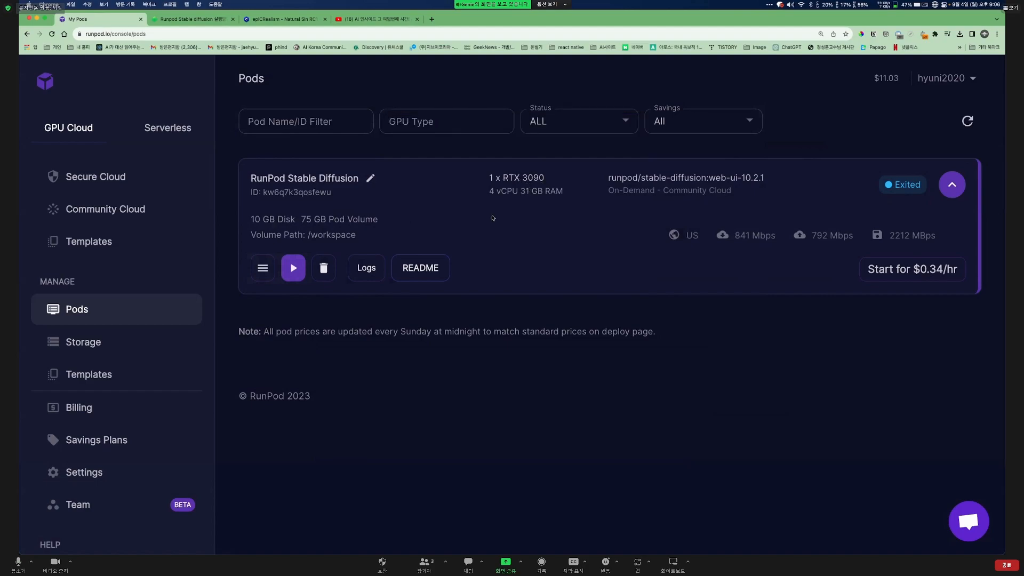
# Review the stopped pod's GPU details and terminate the pod, confirming its deletion
pyautogui.moveTo(563, 200); pyautogui.dragTo(494, 178)
pyautogui.click(580, 191)
pyautogui.moveTo(239, 396); pyautogui.dragTo(320, 411)
pyautogui.click(320, 411)
pyautogui.click(324, 269)
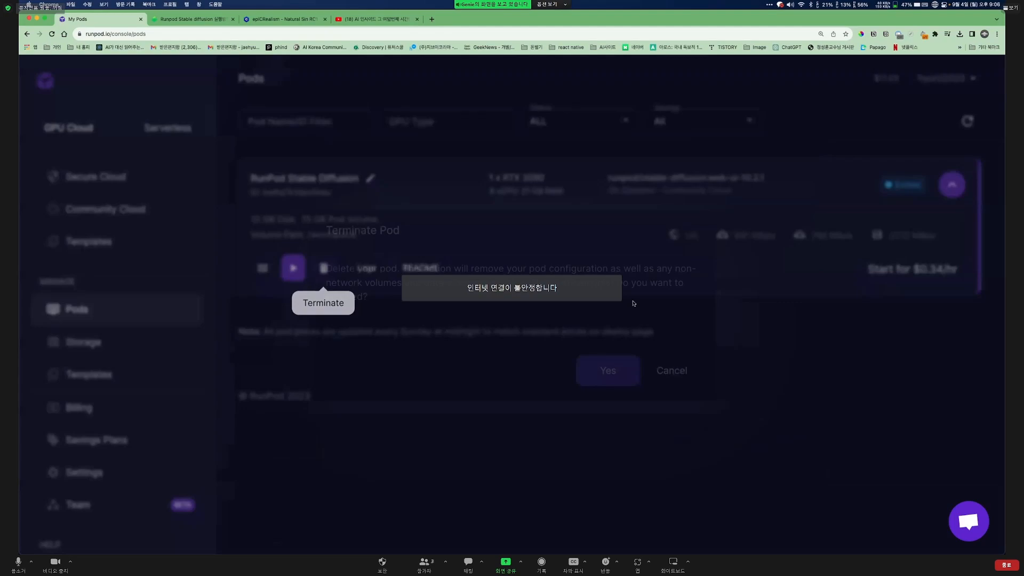
pyautogui.press('Return')
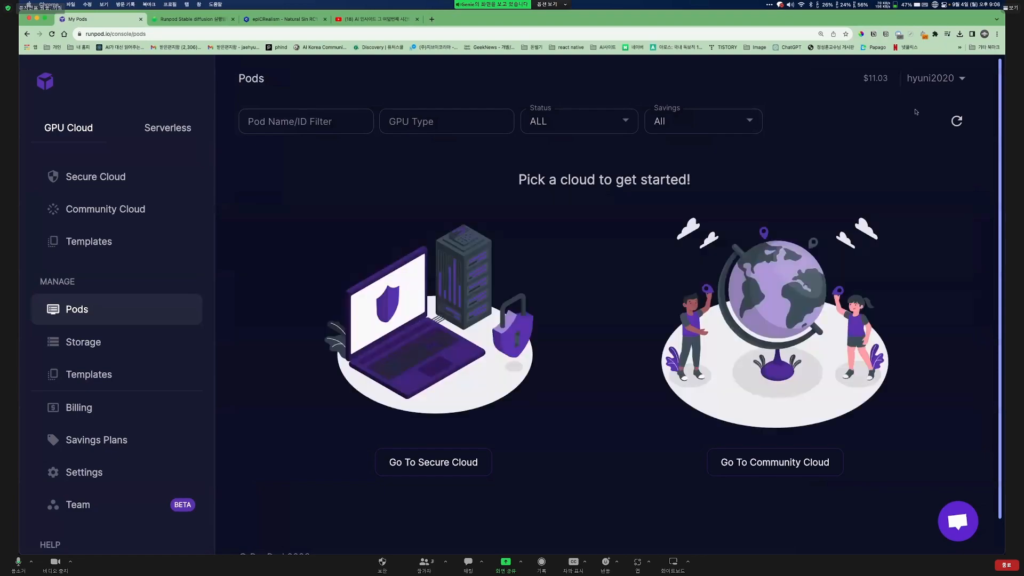
# Reload the pod list, check the account's current spend under Billing and return to the pods overview
pyautogui.press('super+r')
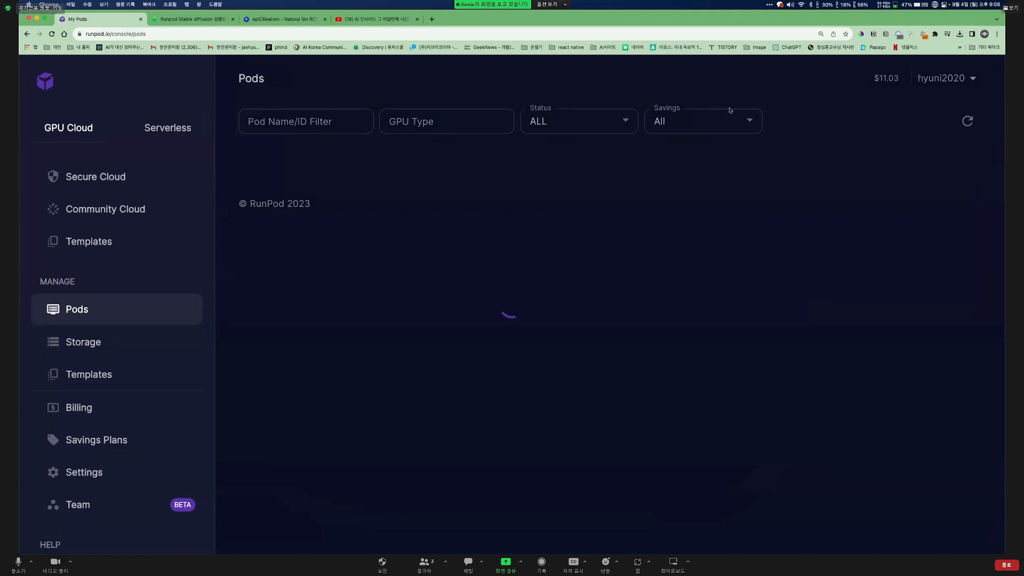
pyautogui.click(79, 408)
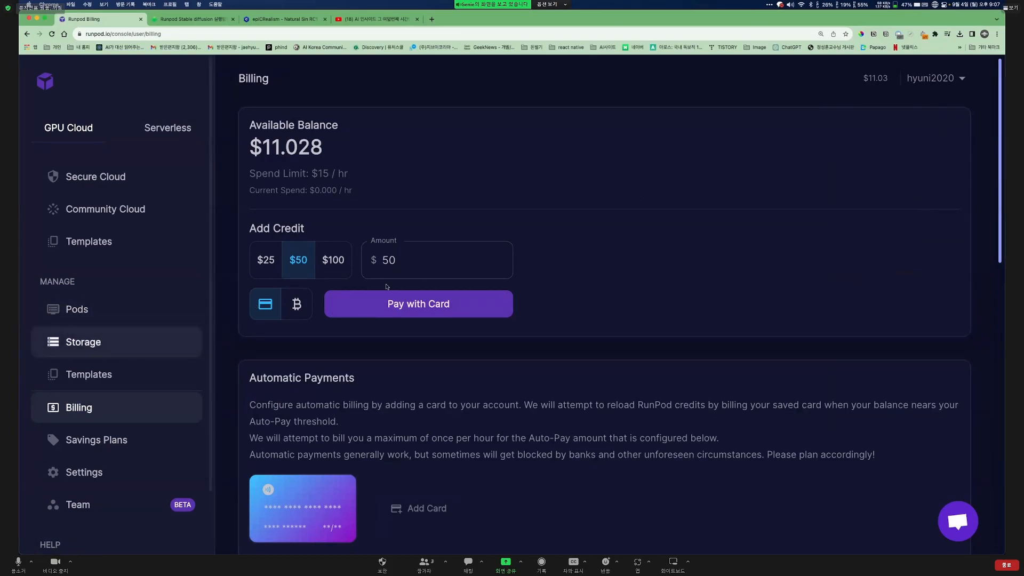
pyautogui.click(114, 314)
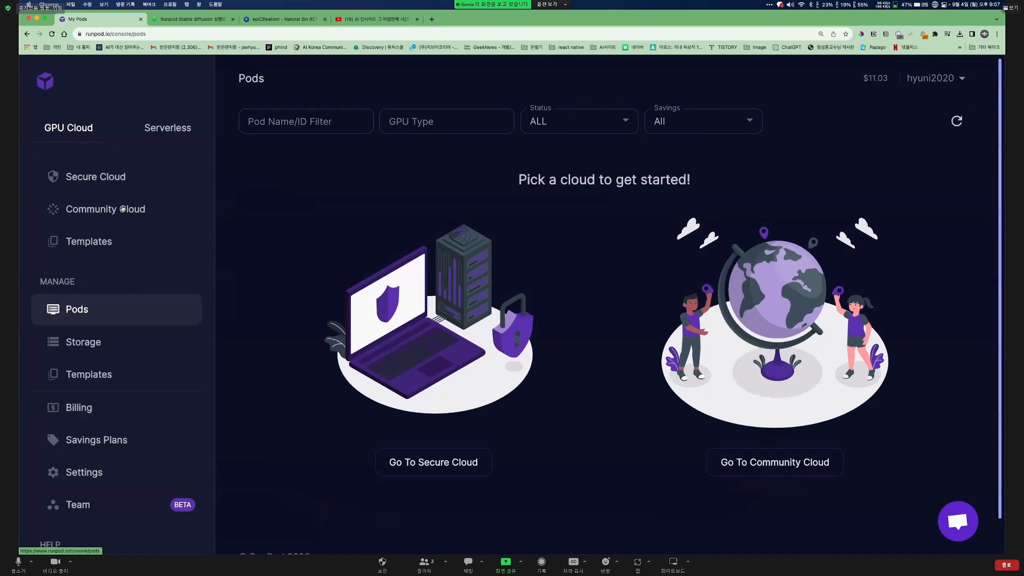
# Examine the hourly on-demand GPU prices in Community Cloud, including the A100 80GB in the previous generation group
pyautogui.click(123, 209)
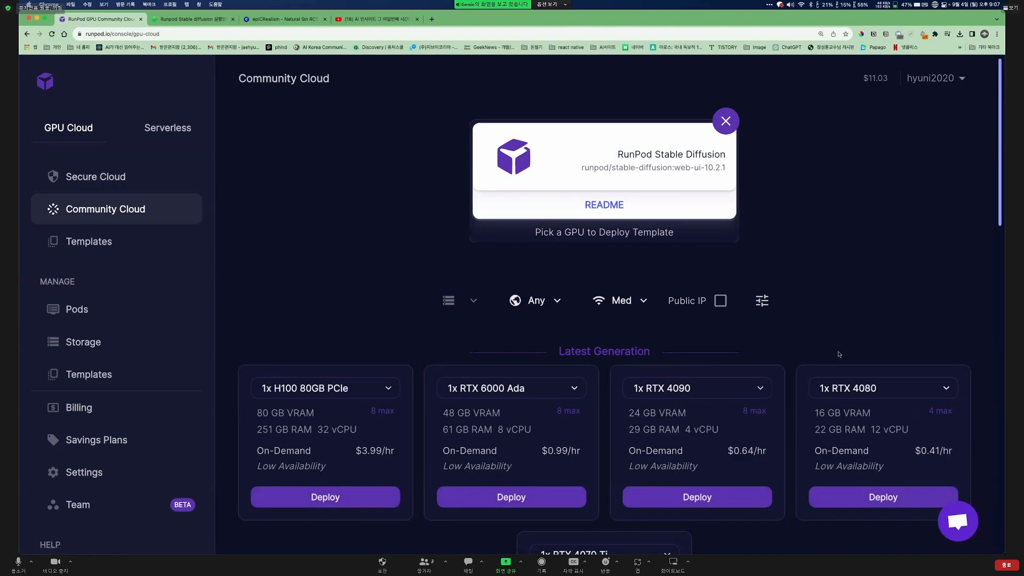
pyautogui.scroll(-4, 788, 354)
pyautogui.scroll(2, 319, 260)
pyautogui.scroll(-5, 319, 260)
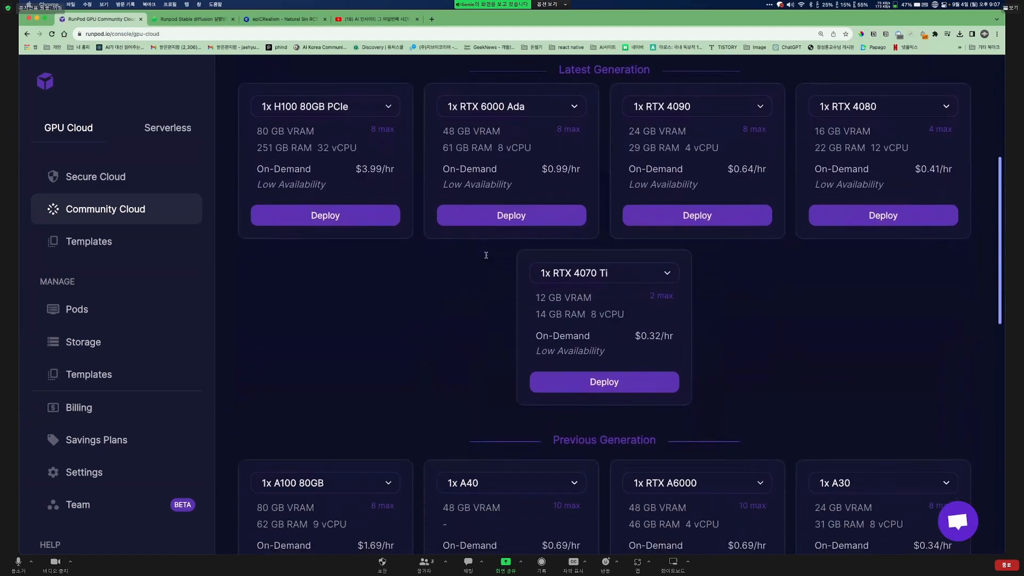
pyautogui.scroll(-1, 485, 254)
pyautogui.scroll(-5, 429, 246)
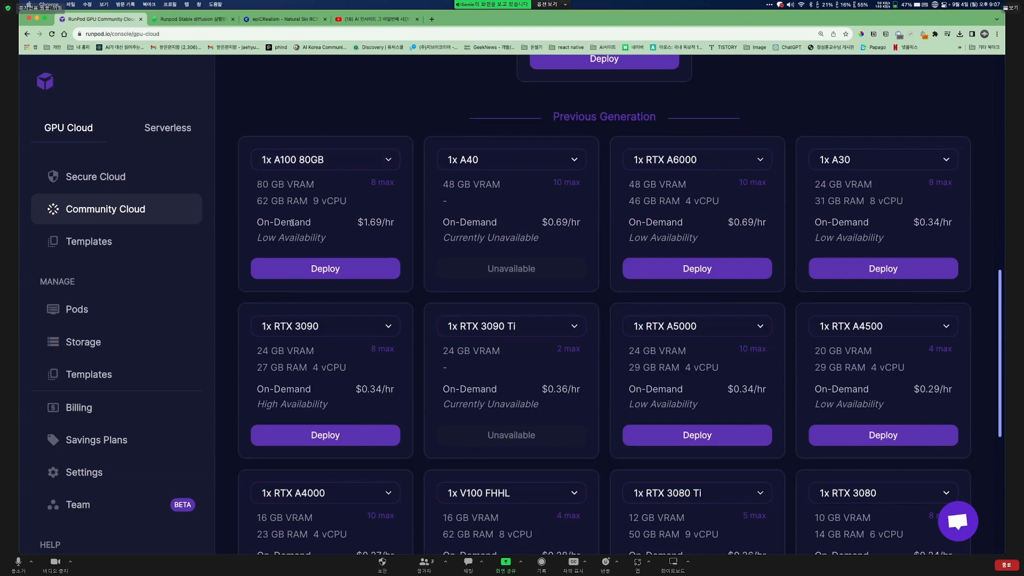
pyautogui.moveTo(354, 223); pyautogui.dragTo(399, 223)
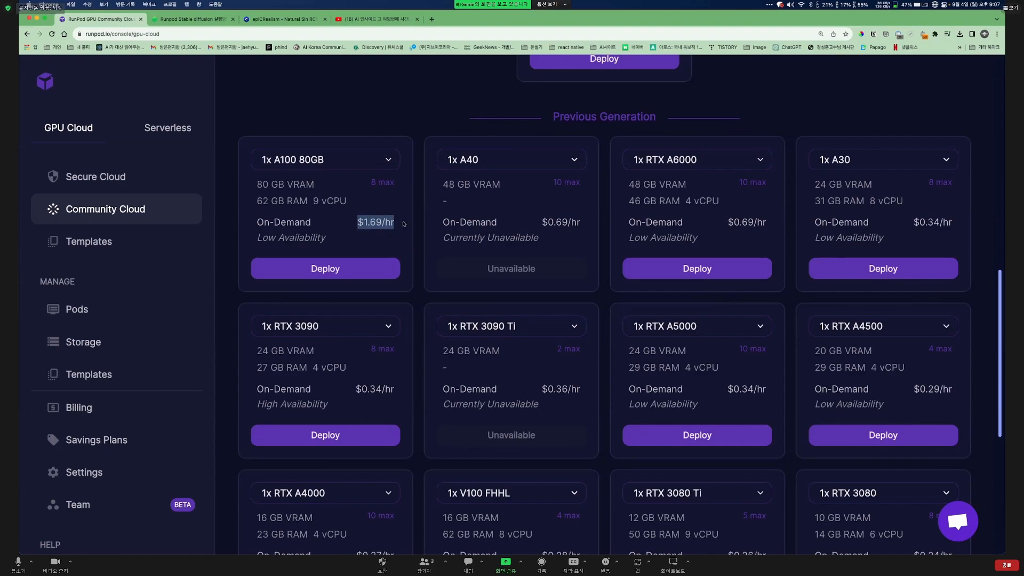
# Deploy an on-demand A100 80GB pod in Community Cloud using the RunPod Stable Diffusion template
pyautogui.click(328, 228)
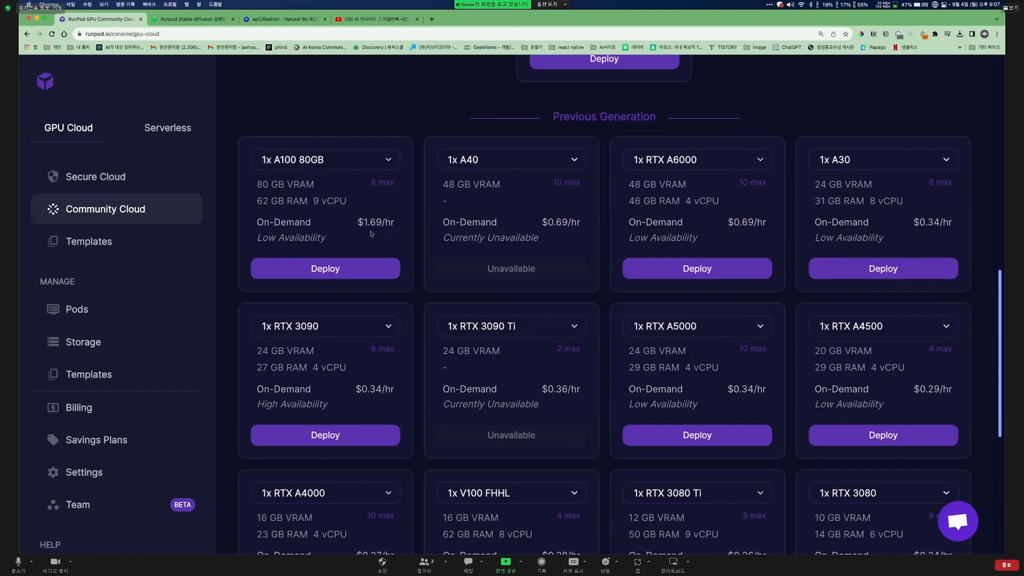
pyautogui.click(339, 268)
pyautogui.click(517, 261)
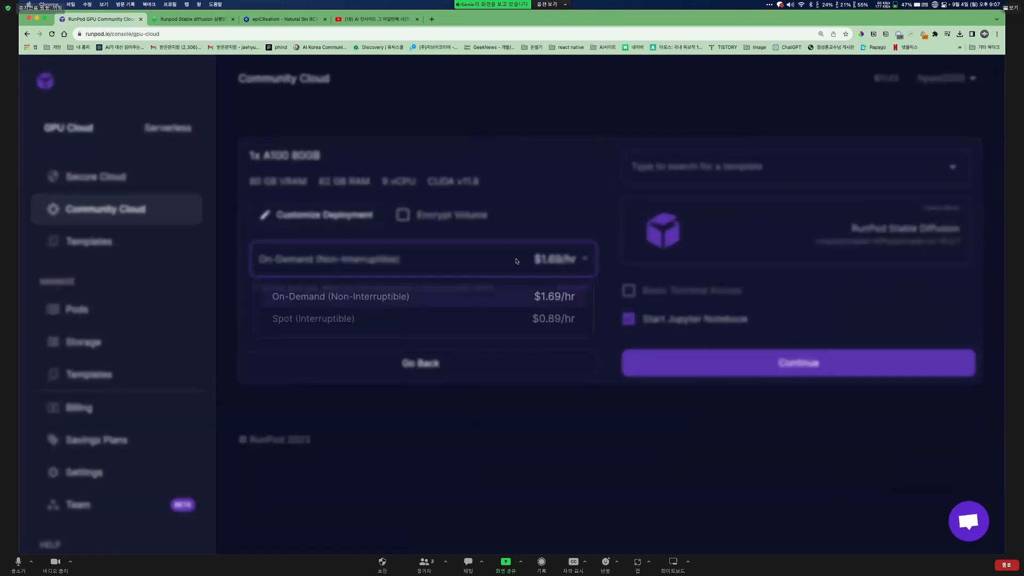
pyautogui.click(559, 231)
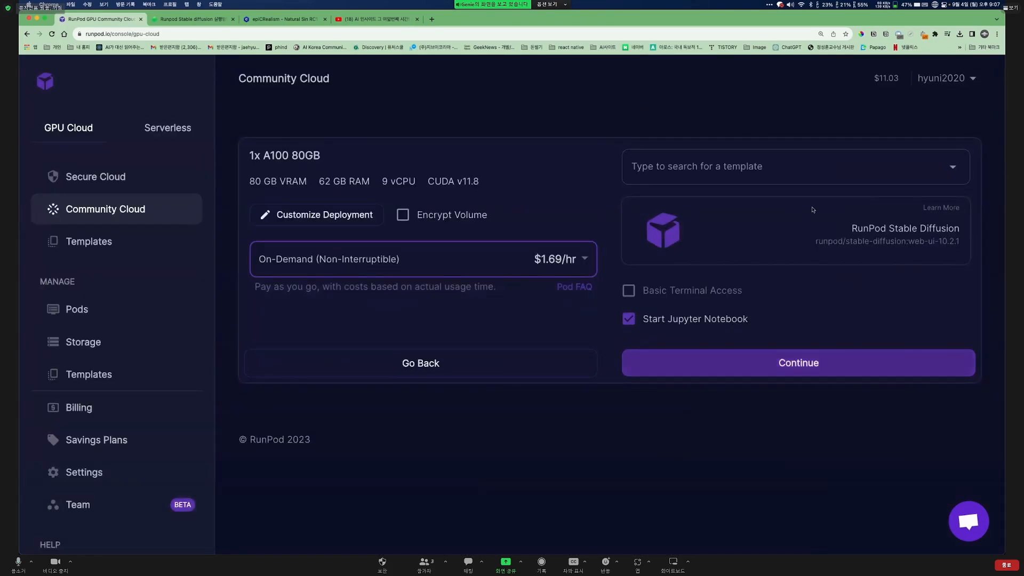
pyautogui.click(800, 169)
pyautogui.click(862, 266)
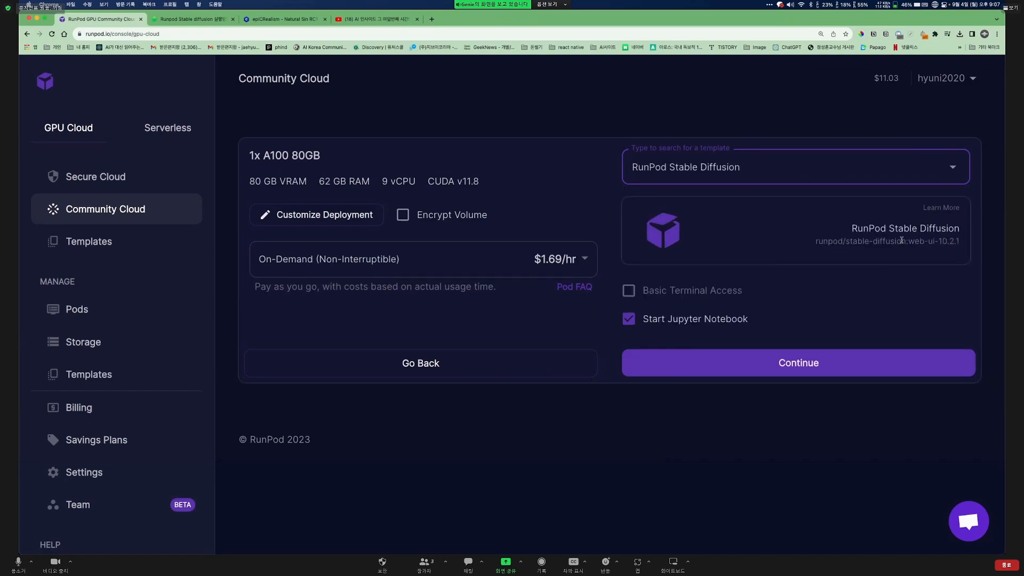
pyautogui.click(858, 351)
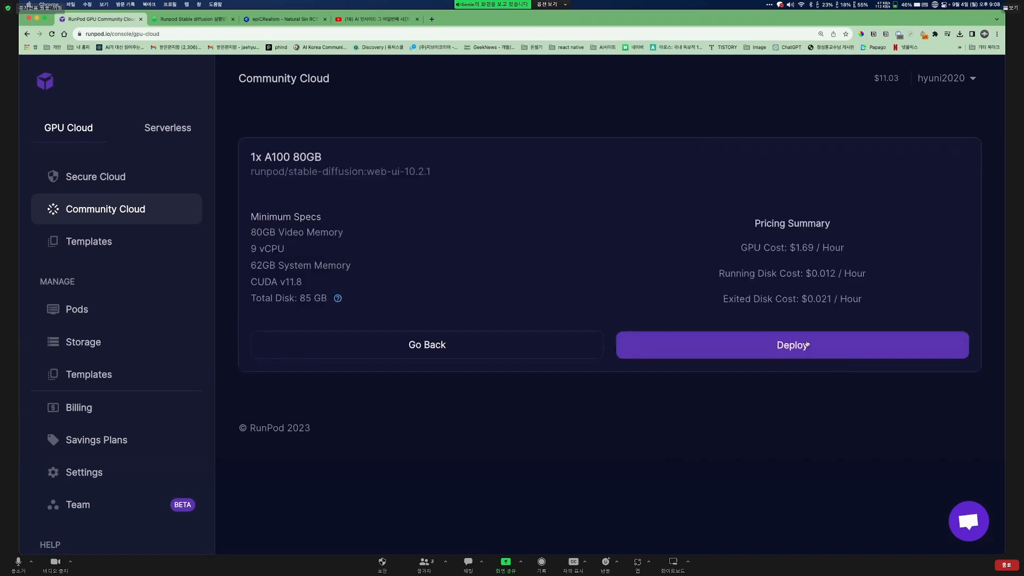
pyautogui.click(807, 344)
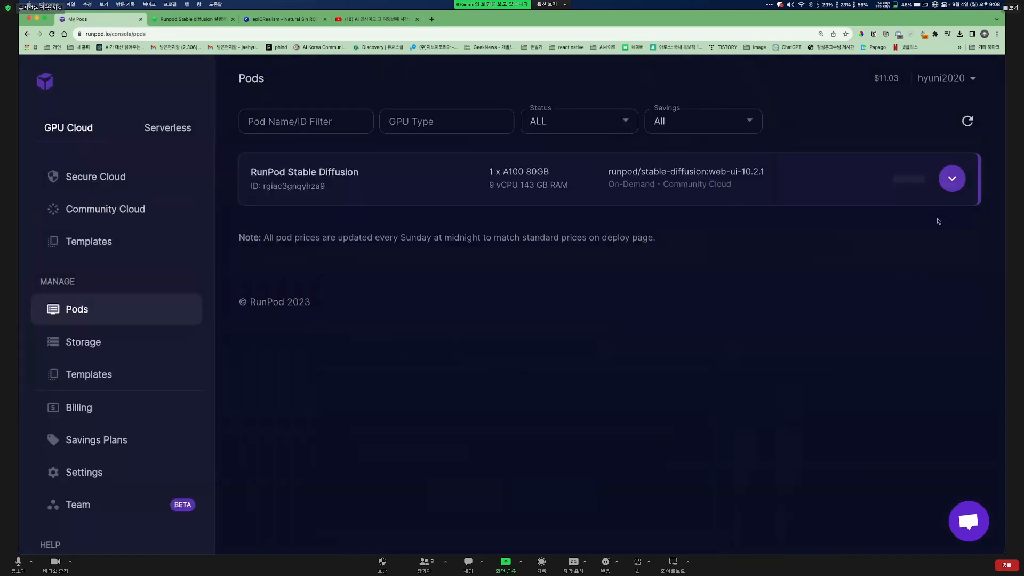
# Examine the new pod's GPU model, vCPU count and RAM in the pod list
pyautogui.moveTo(518, 185); pyautogui.dragTo(569, 187)
pyautogui.click(501, 187)
pyautogui.click(570, 187)
pyautogui.moveTo(489, 170); pyautogui.dragTo(570, 188)
pyautogui.click(795, 274)
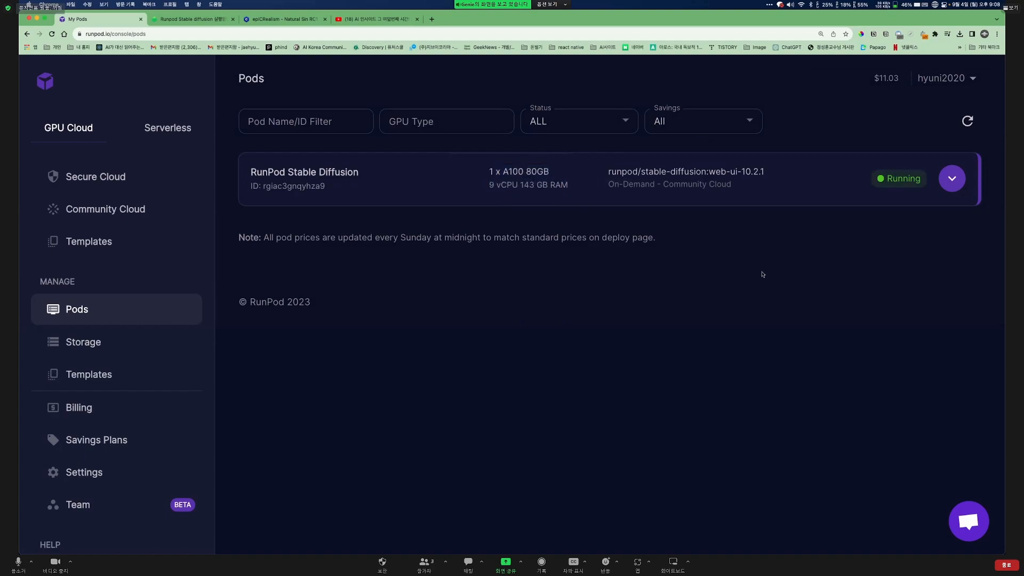
pyautogui.moveTo(503, 172); pyautogui.dragTo(548, 172)
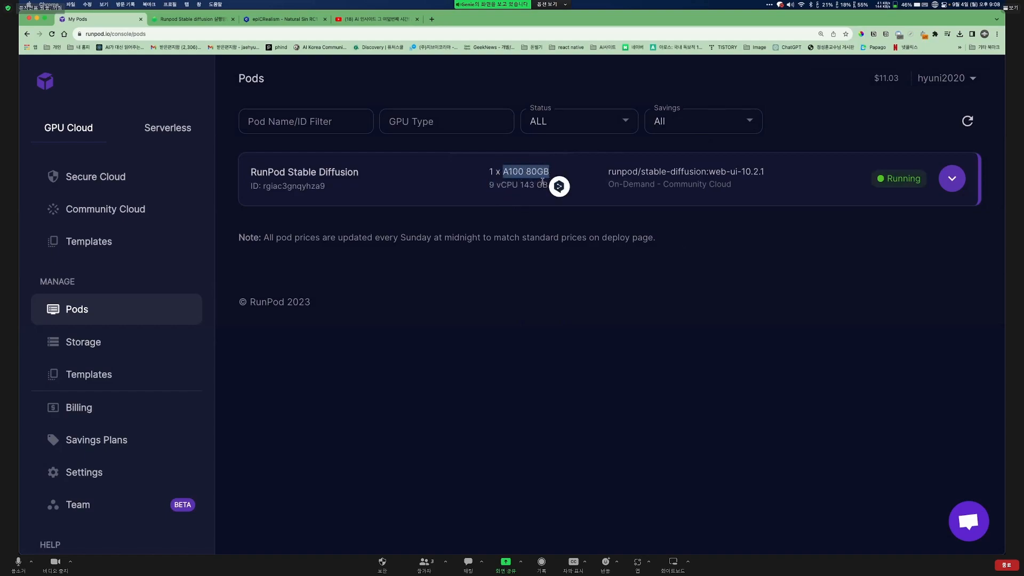
pyautogui.click(535, 189)
pyautogui.moveTo(578, 183); pyautogui.dragTo(487, 187)
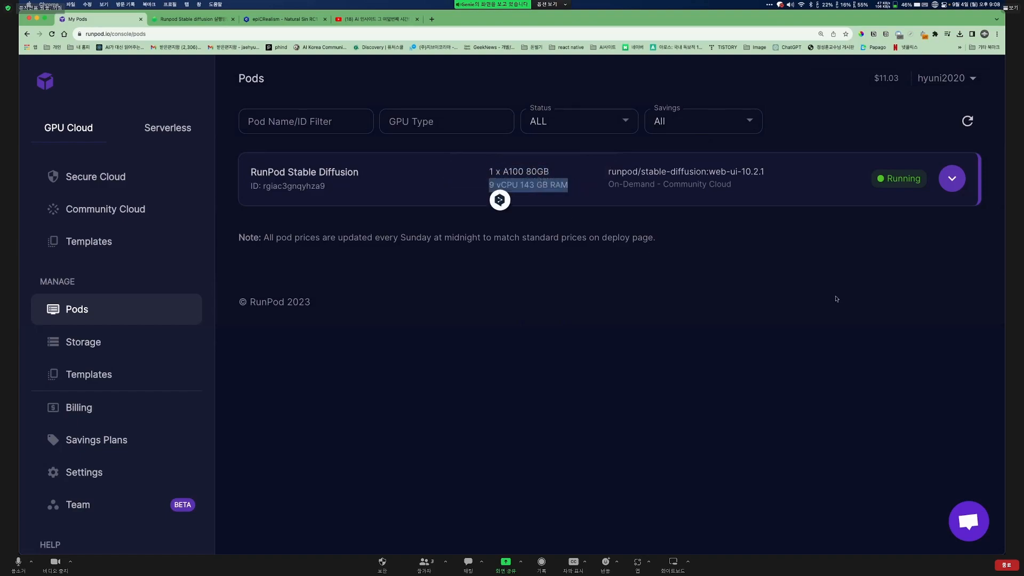
# Expand the A100 pod's details and check its container logs for the web UI startup
pyautogui.click(952, 178)
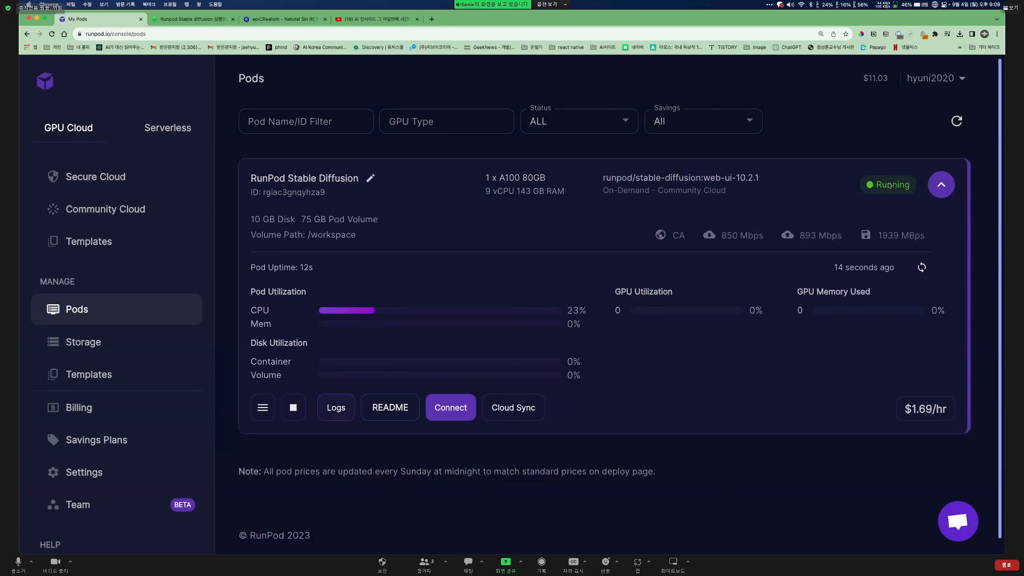
pyautogui.click(336, 408)
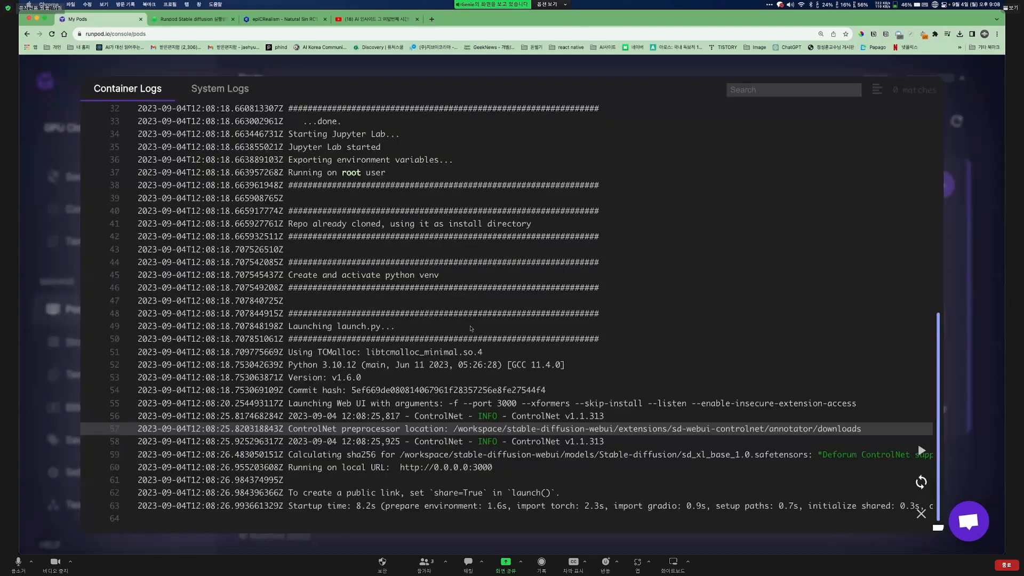
pyautogui.press('Escape')
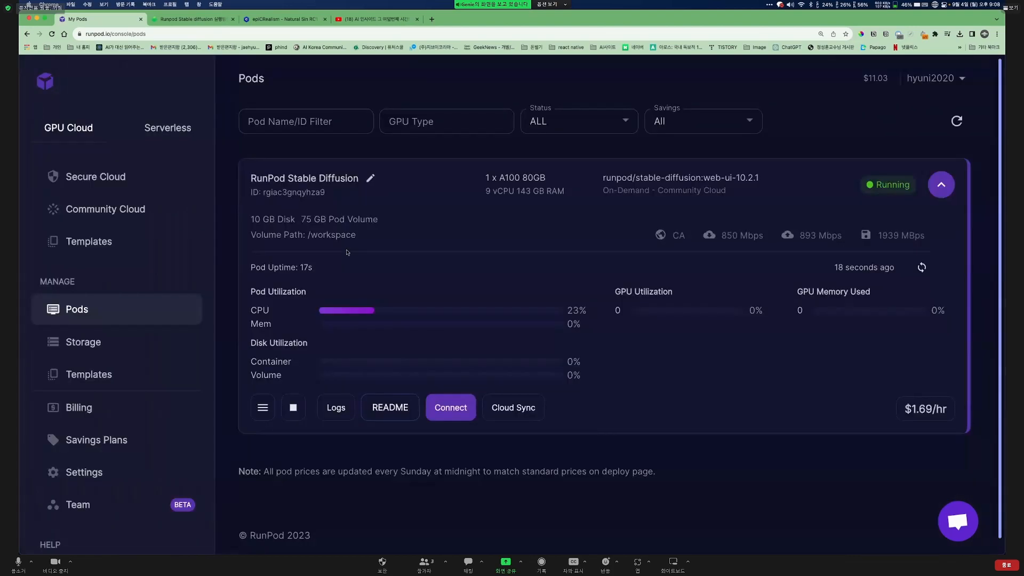
# Review the commands for second and subsequent runs in the Naver cafe guide's Stable Diffusion instructions
pyautogui.hotkey('ctrl', 'Tab')
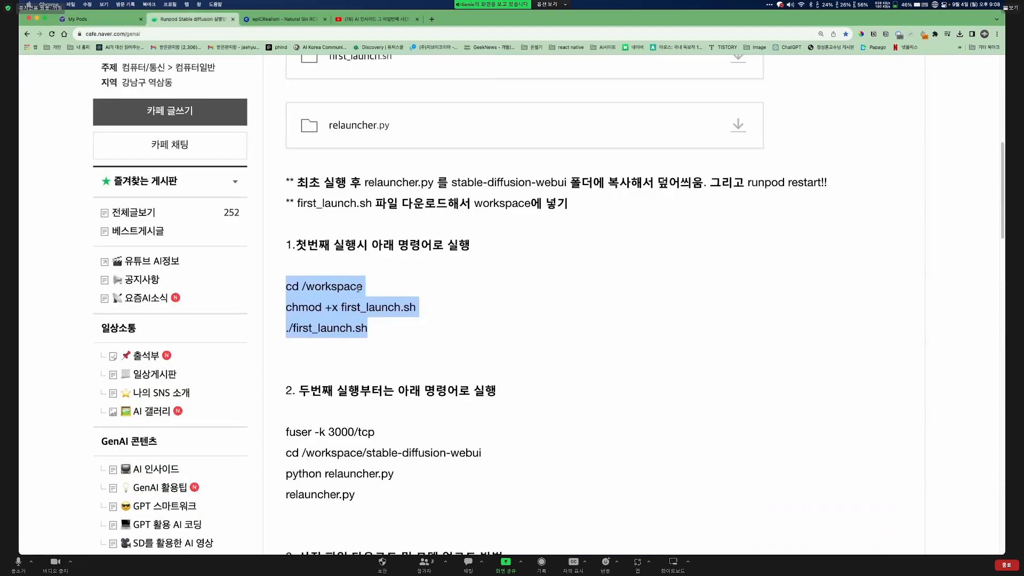
pyautogui.scroll(-3, 421, 280)
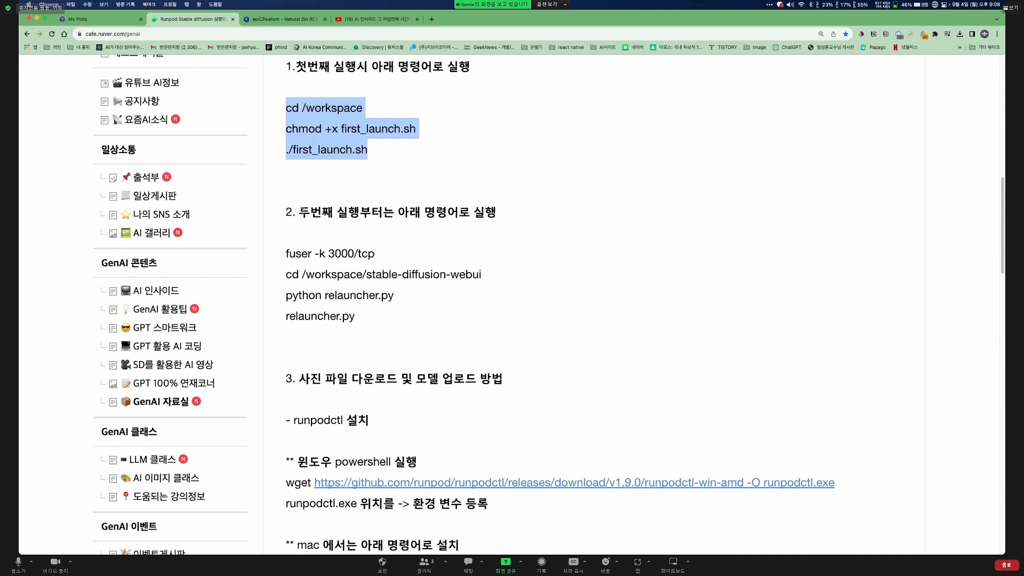
pyautogui.moveTo(301, 211); pyautogui.dragTo(500, 215)
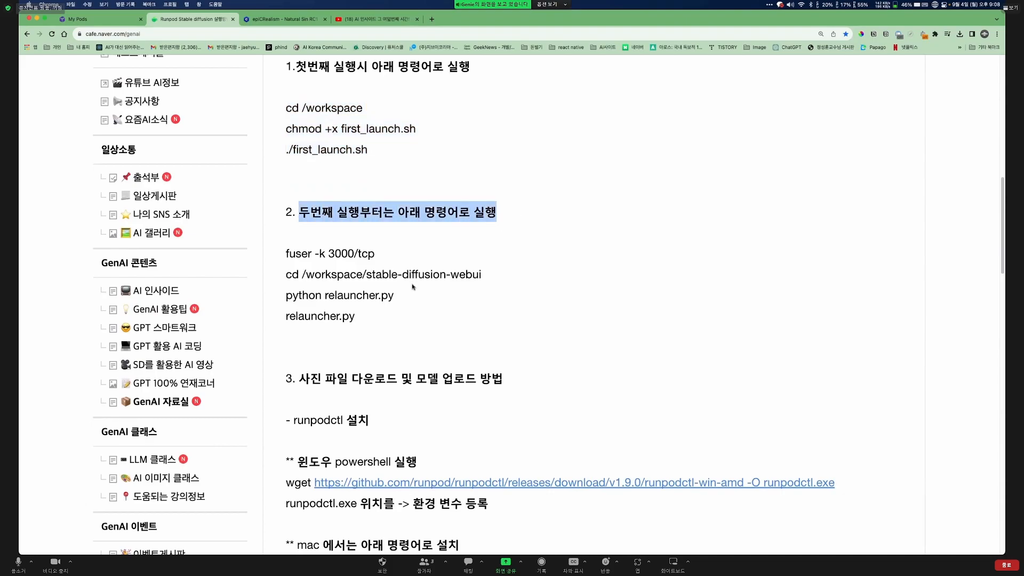
pyautogui.click(414, 287)
pyautogui.moveTo(367, 322); pyautogui.dragTo(285, 253)
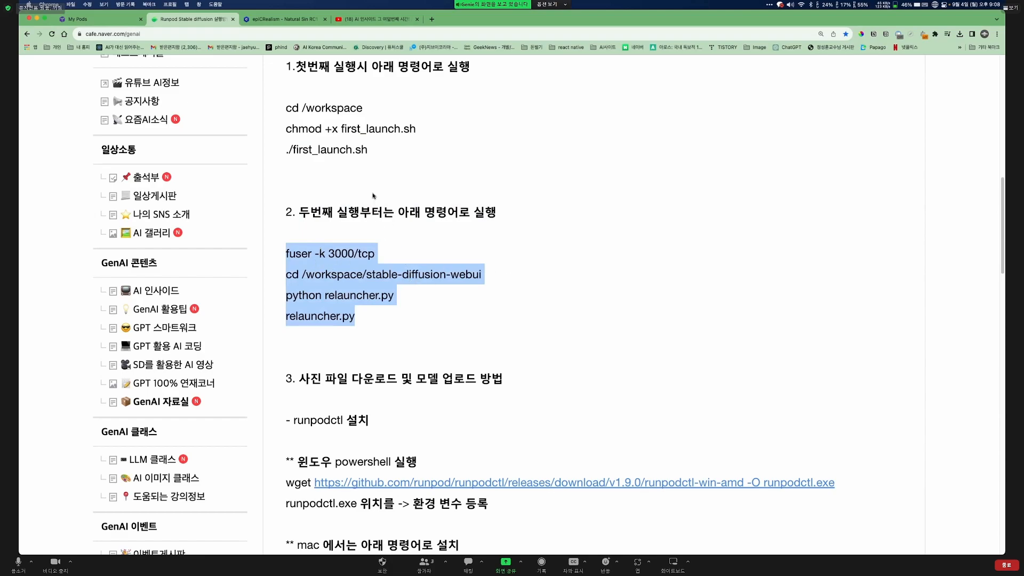
# Connect to the A100 pod's HTTP service on port 3001 and inspect the Stable Diffusion page's address
pyautogui.click(102, 20)
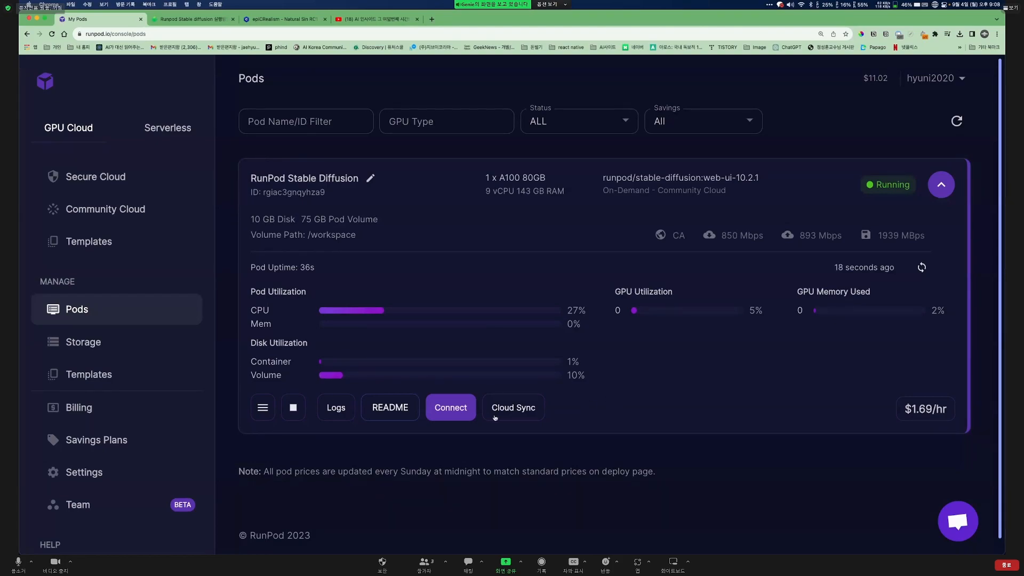
pyautogui.click(462, 413)
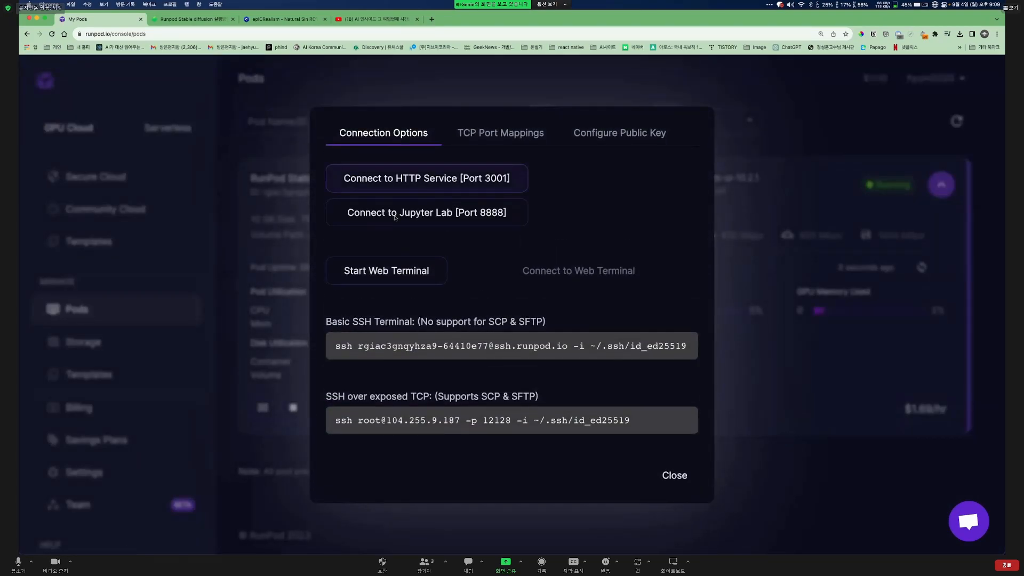
pyautogui.click(398, 215)
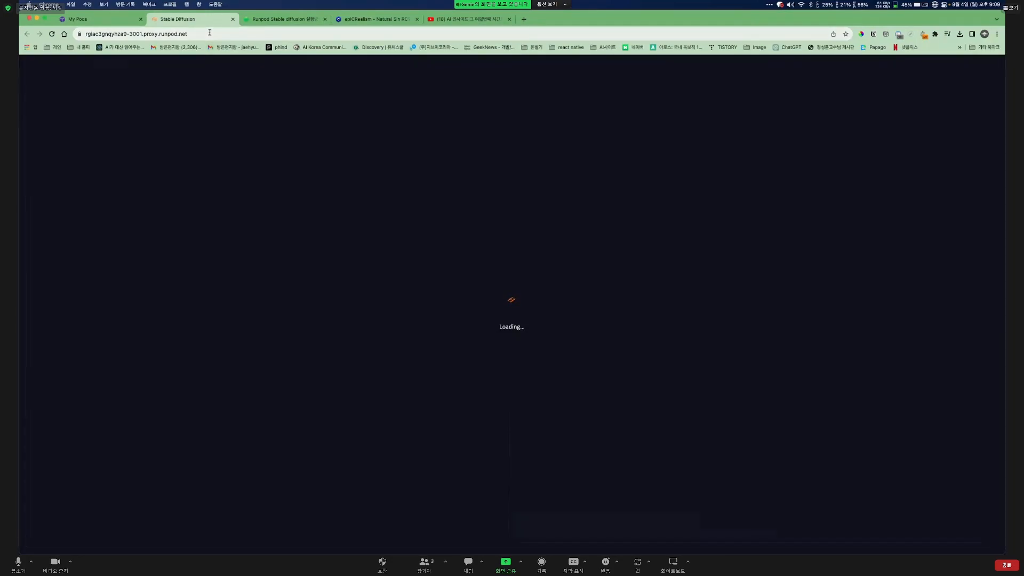
pyautogui.click(209, 34)
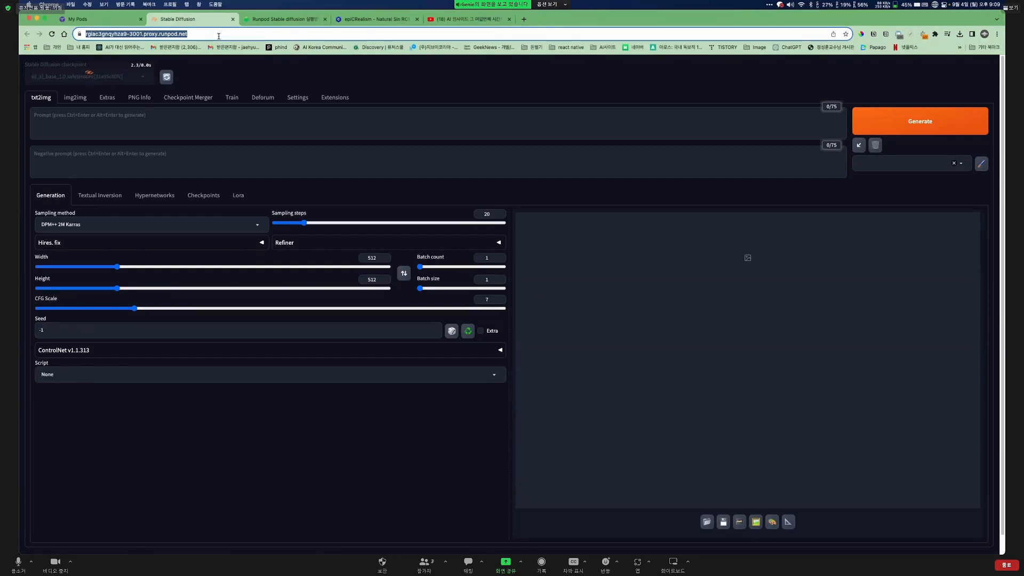
pyautogui.press('Right')
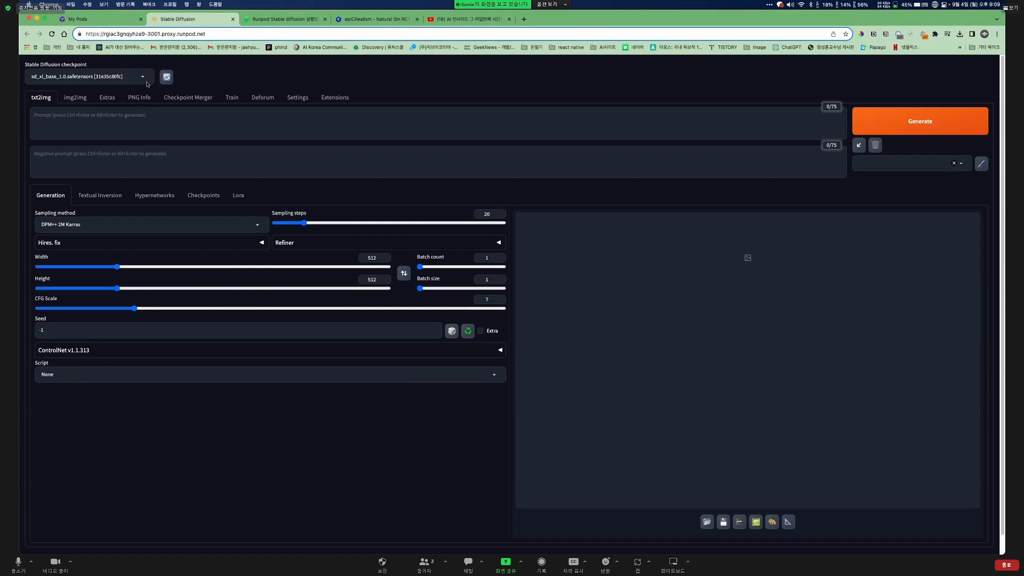
pyautogui.press('super+a')
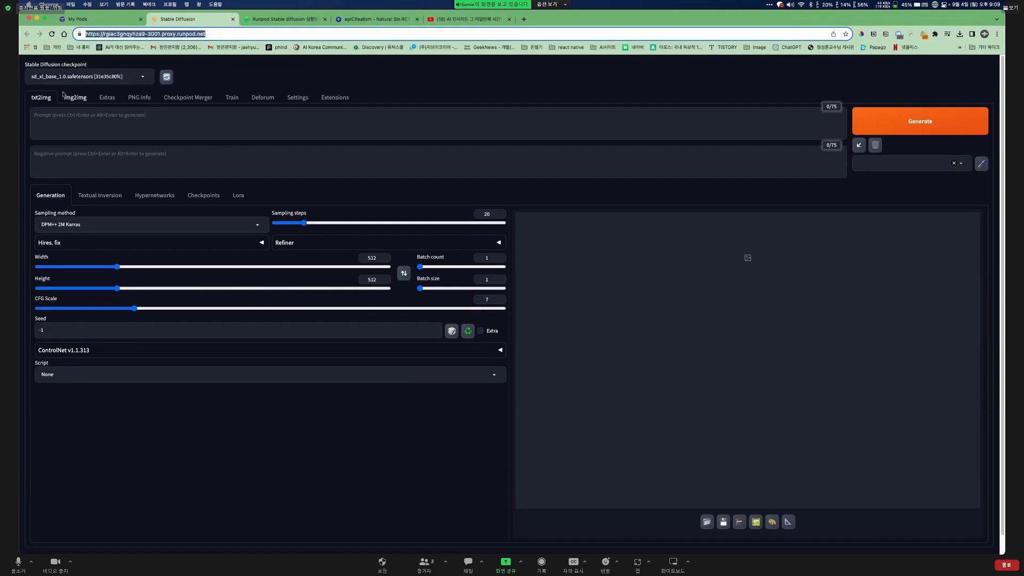
pyautogui.click(134, 134)
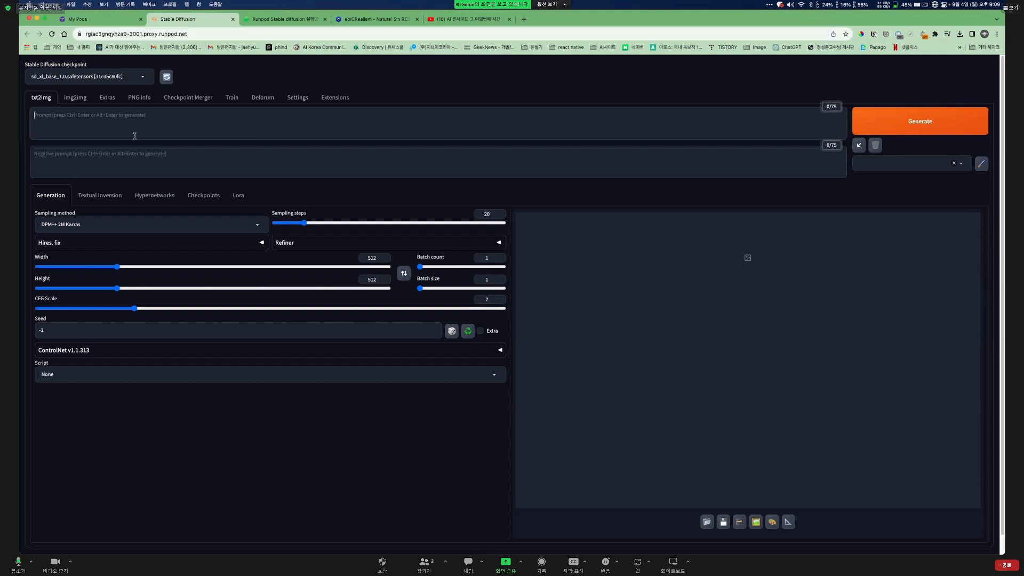
# Set the image width and height to 1024 and enter the prompt "cute cat"
pyautogui.doubleClick(372, 258)
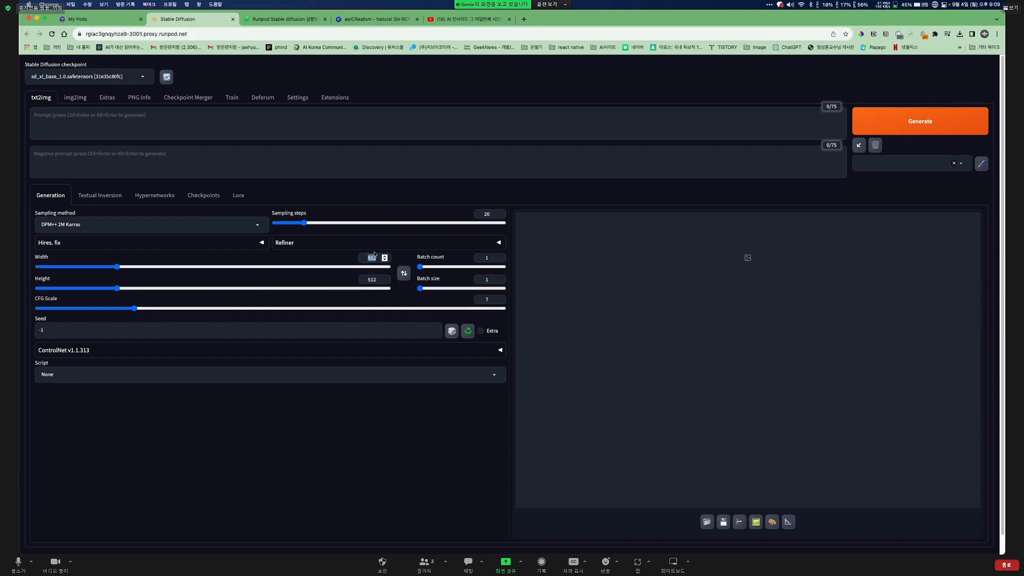
pyautogui.write('1024')
pyautogui.press('Tab')
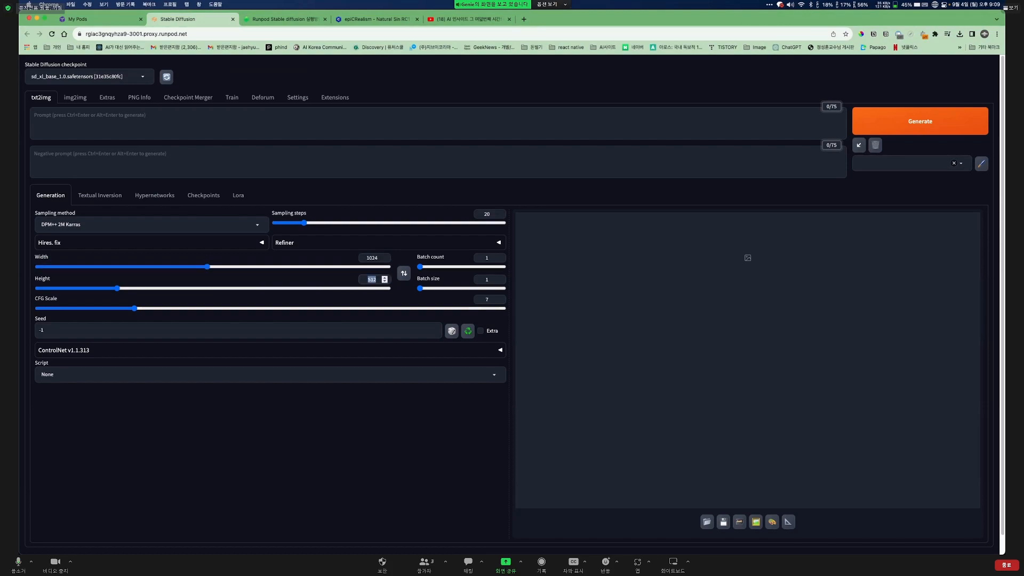
pyautogui.write('1024')
pyautogui.click(171, 121)
pyautogui.write('cute cat')
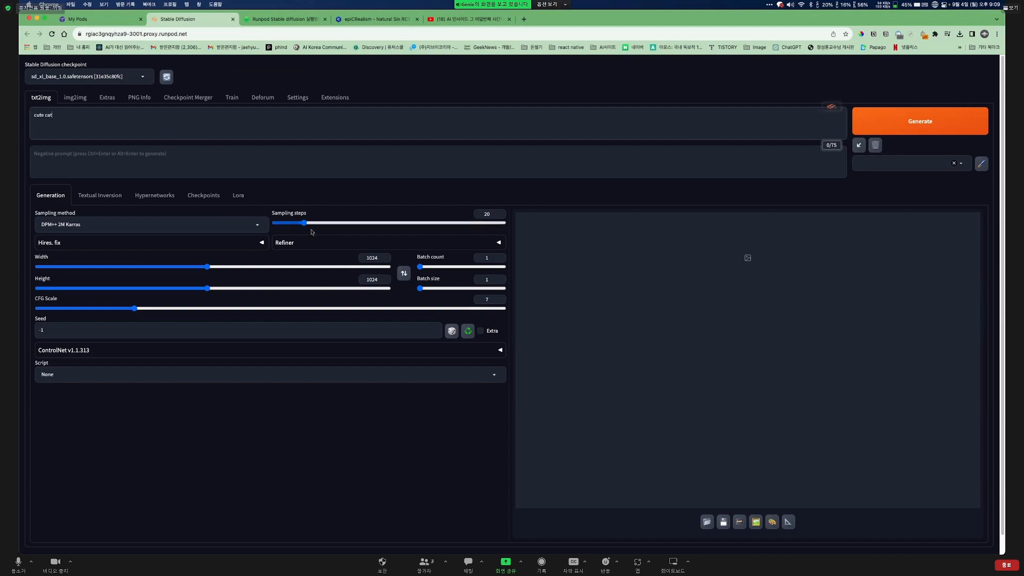
# Generate the image with 150 sampling steps, checking the progress in the pod's container logs before returning to the result
pyautogui.moveTo(304, 223); pyautogui.dragTo(505, 223)
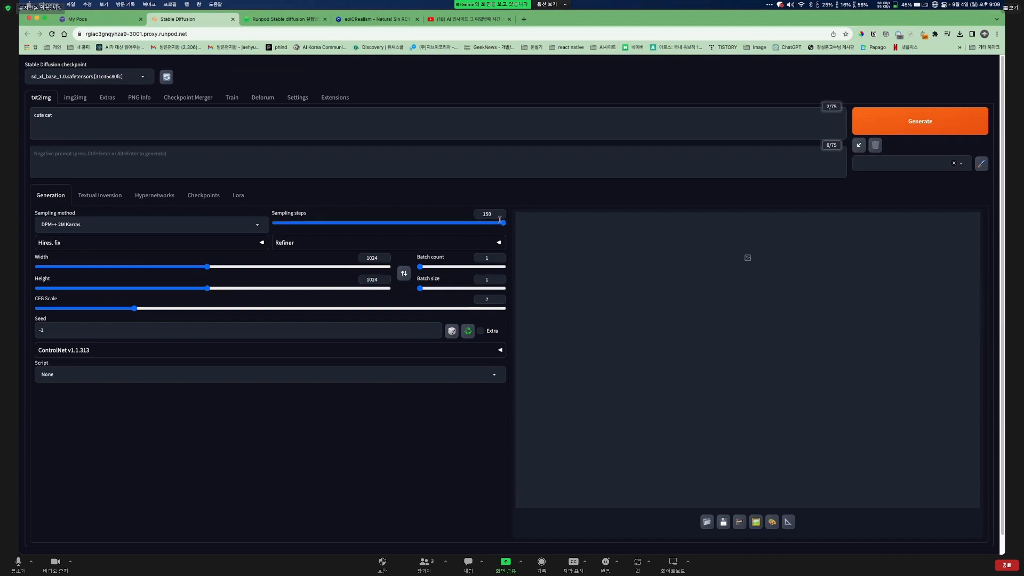
pyautogui.click(945, 116)
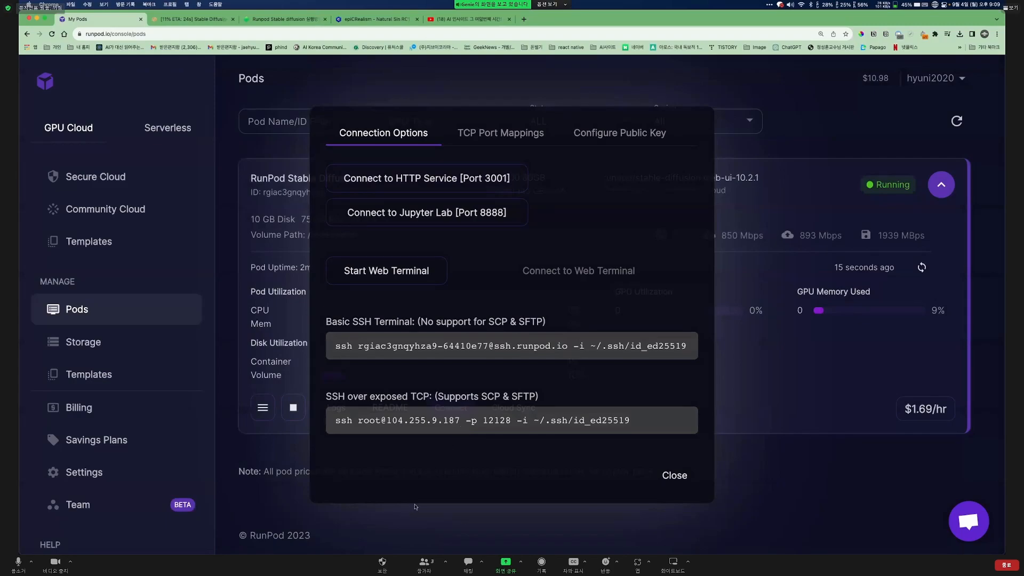
pyautogui.click(440, 505)
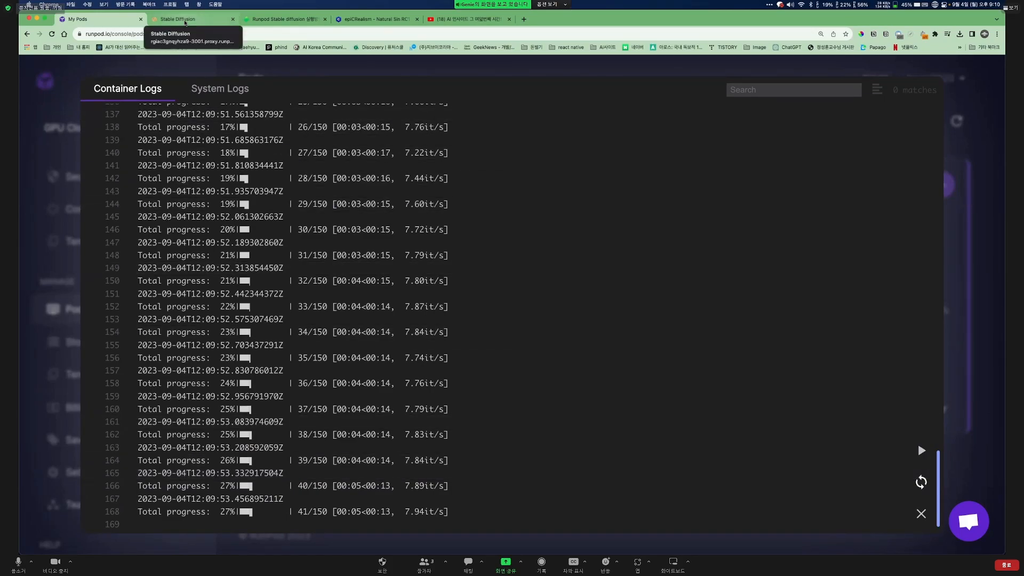
pyautogui.click(181, 19)
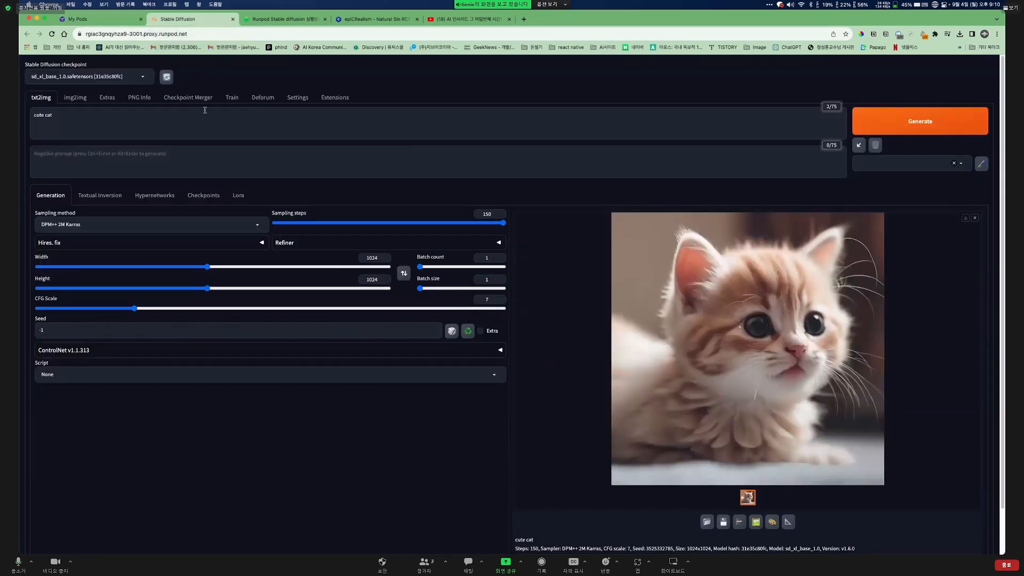
# Set the sampling steps to 20 and generate the cute cat image twice
pyautogui.moveTo(503, 222); pyautogui.dragTo(369, 222)
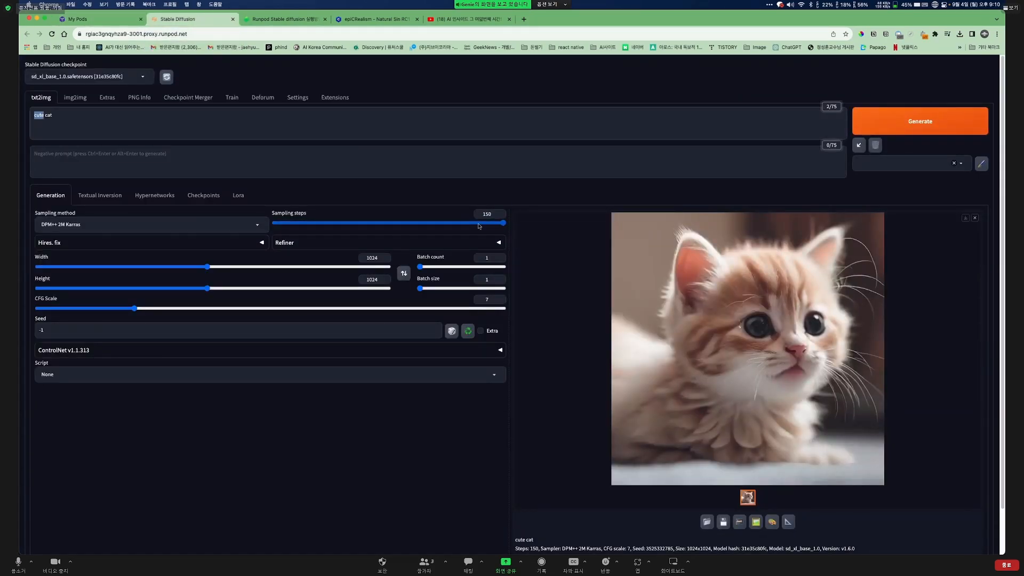
pyautogui.moveTo(295, 220)
pyautogui.mouseDown()
pyautogui.moveTo(315, 221)
pyautogui.moveTo(307, 219)
pyautogui.mouseUp()
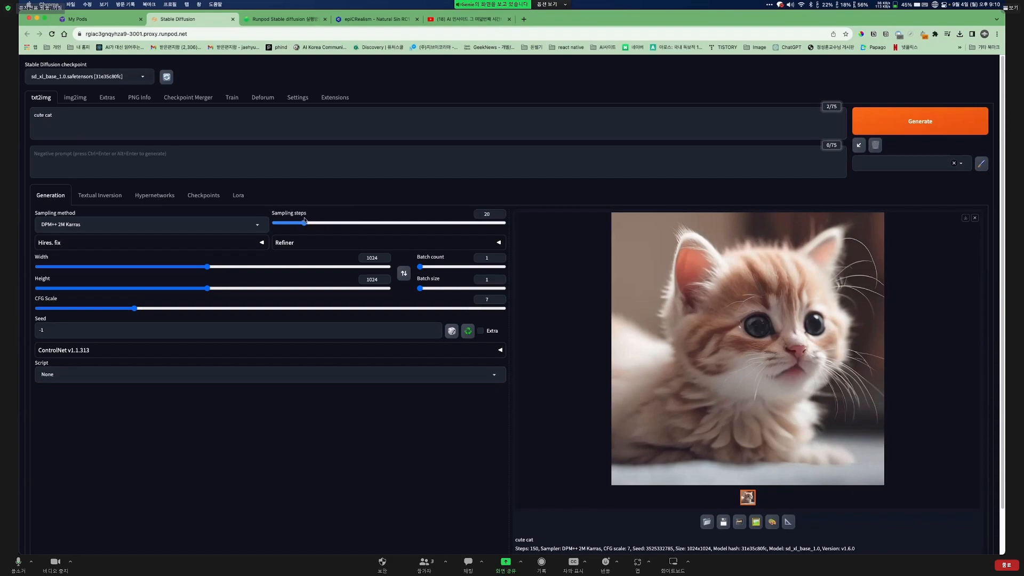
pyautogui.click(216, 123)
pyautogui.click(933, 124)
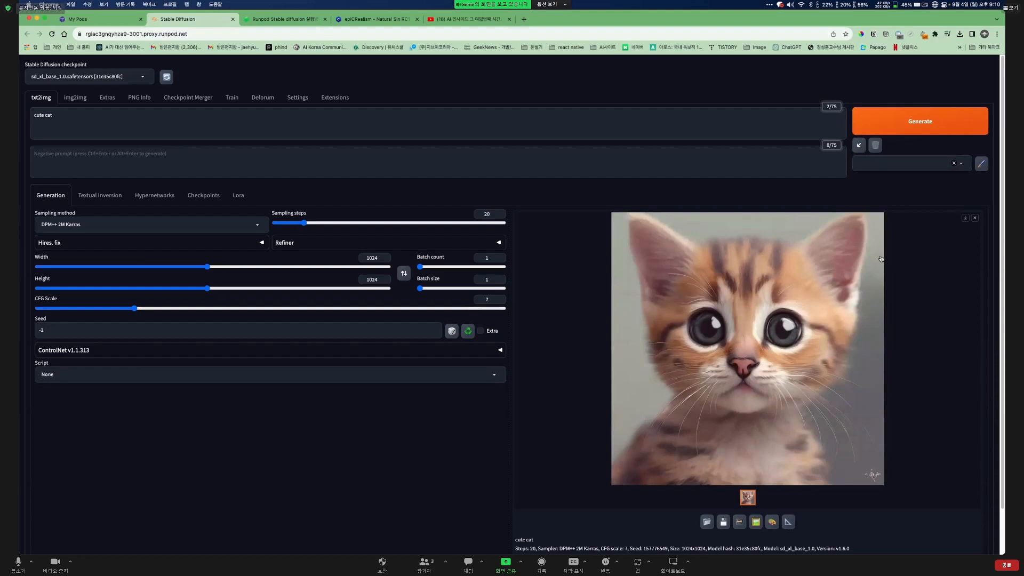
pyautogui.click(881, 133)
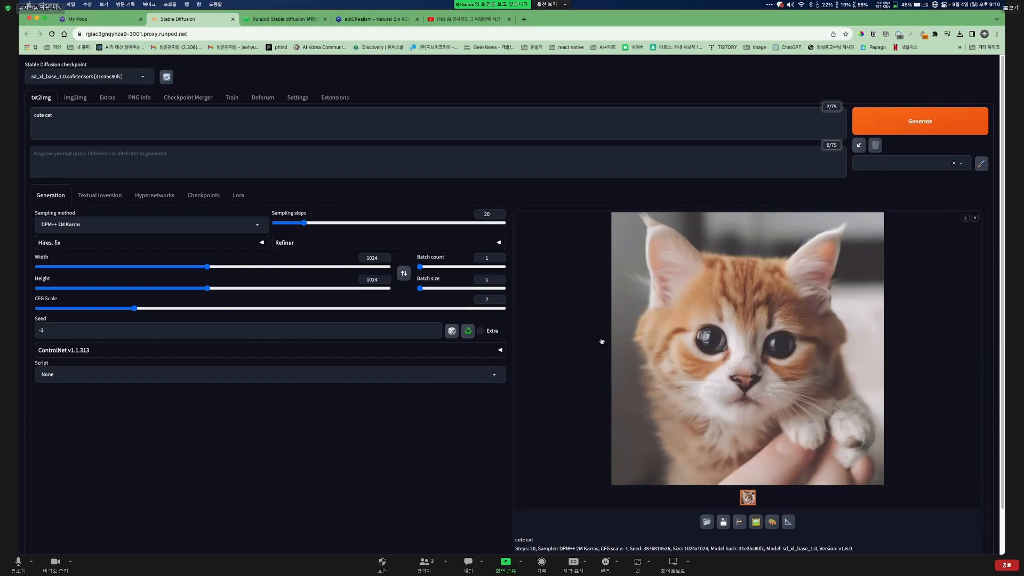
pyautogui.click(107, 122)
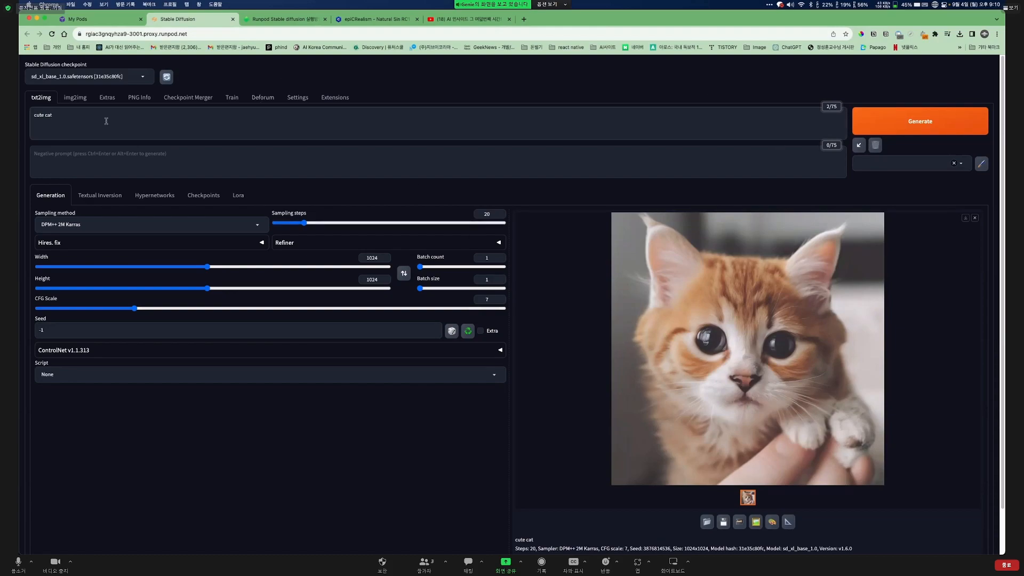
# Close the container logs on the pods page and connect to the A100 pod's Jupyter Lab service on port 8888
pyautogui.click(77, 77)
pyautogui.click(200, 125)
pyautogui.click(103, 22)
pyautogui.click(181, 19)
pyautogui.click(90, 21)
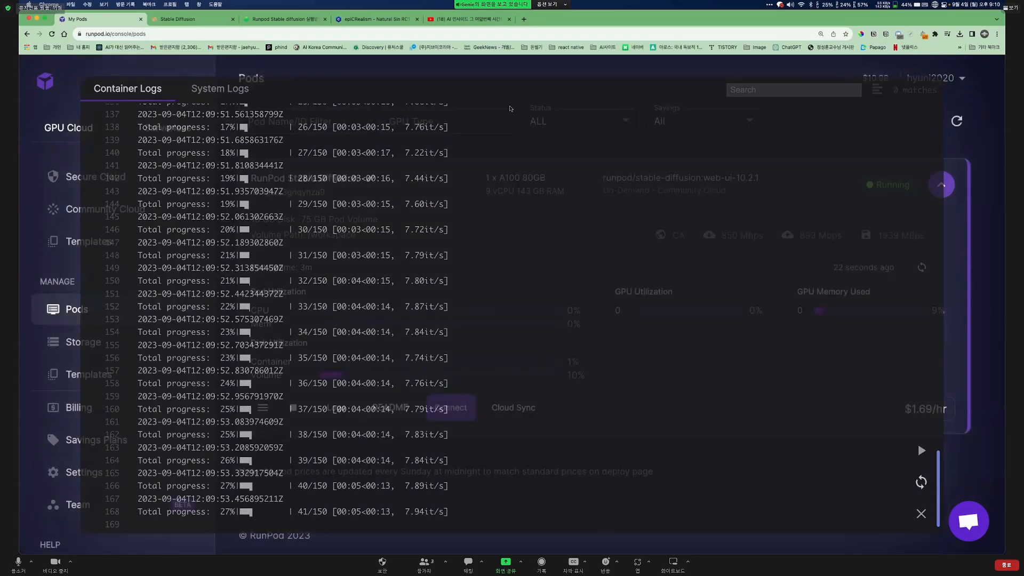
pyautogui.press('Escape')
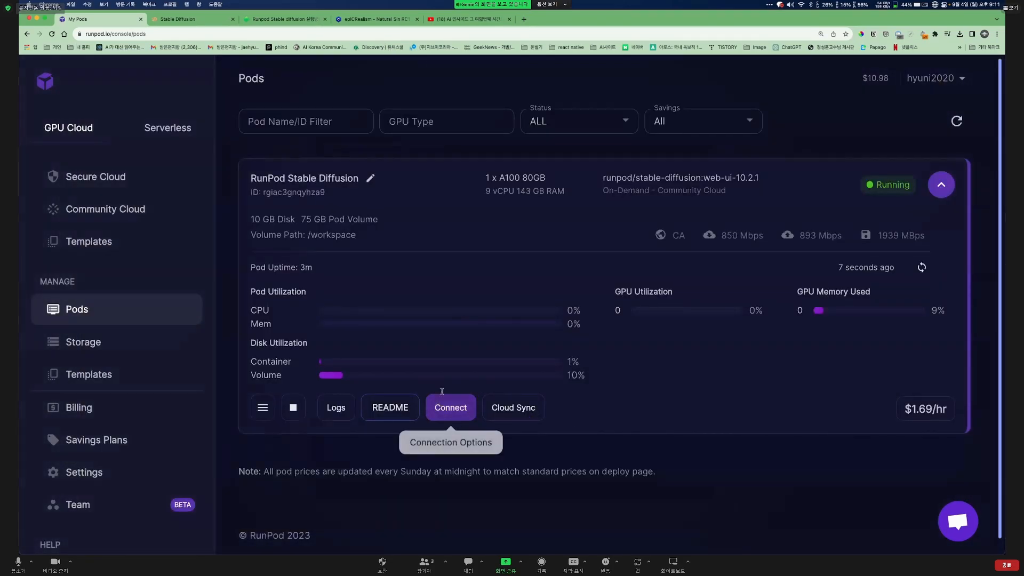
pyautogui.click(451, 407)
pyautogui.click(436, 213)
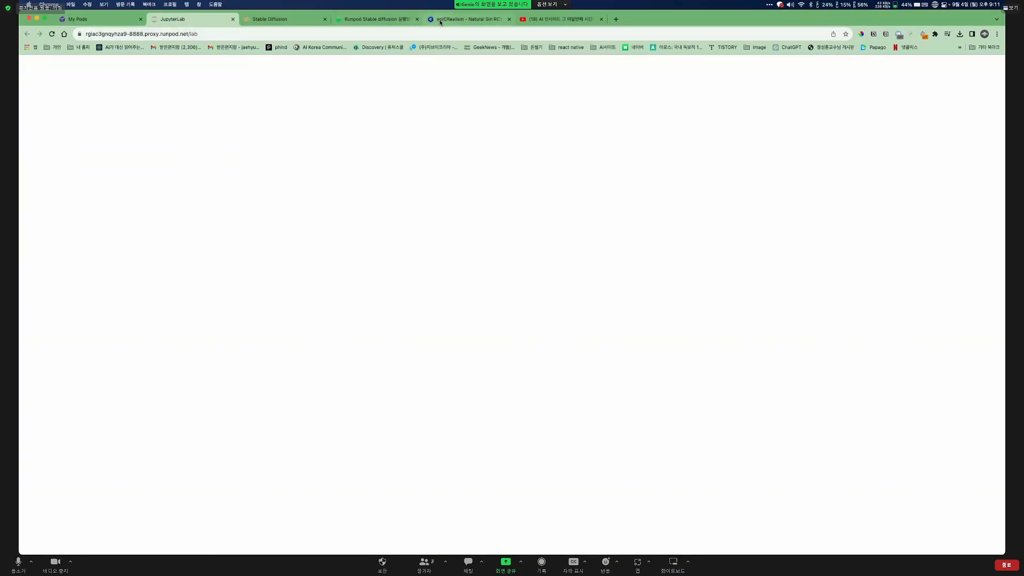
# Switch to Civitai, sort its models by most downloaded and open the epiCRealism checkpoint page
pyautogui.click(464, 19)
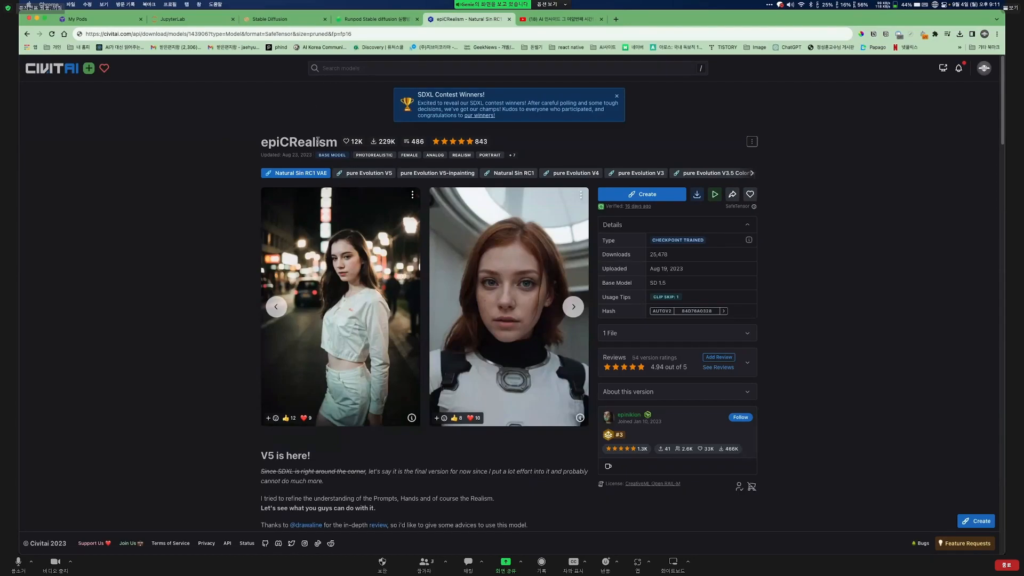
pyautogui.click(339, 63)
pyautogui.click(48, 71)
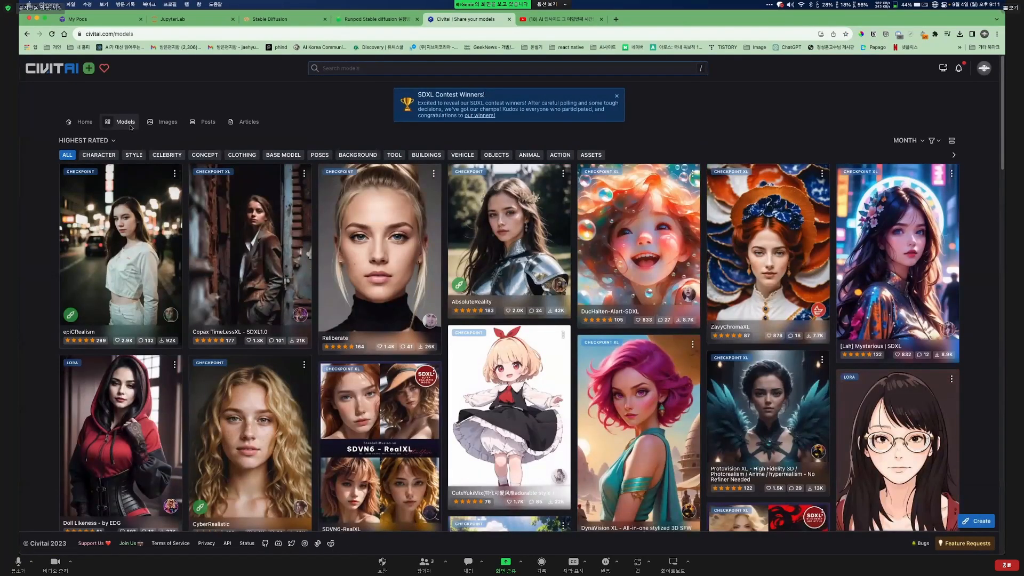
pyautogui.click(109, 142)
pyautogui.click(106, 176)
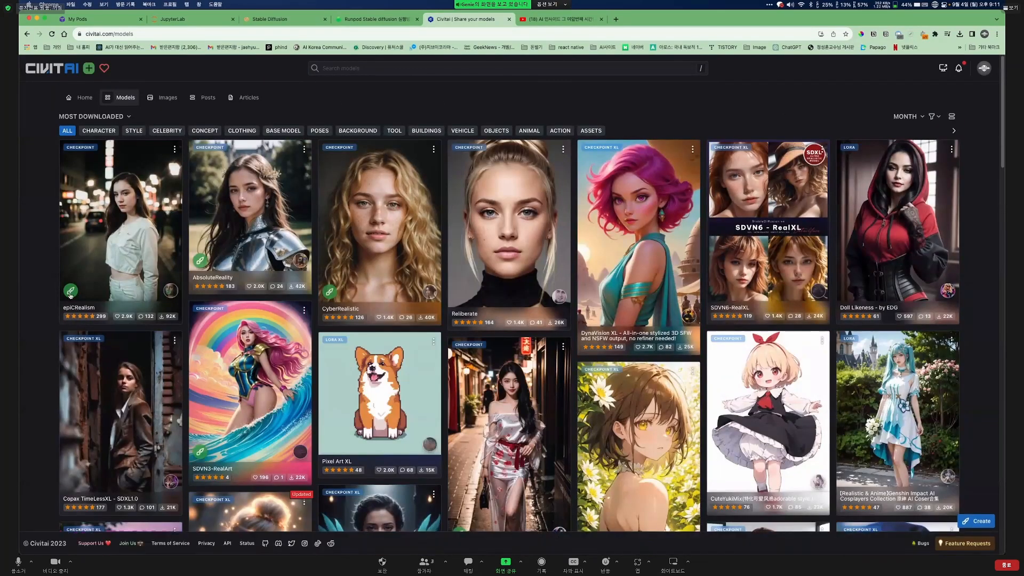
pyautogui.click(152, 172)
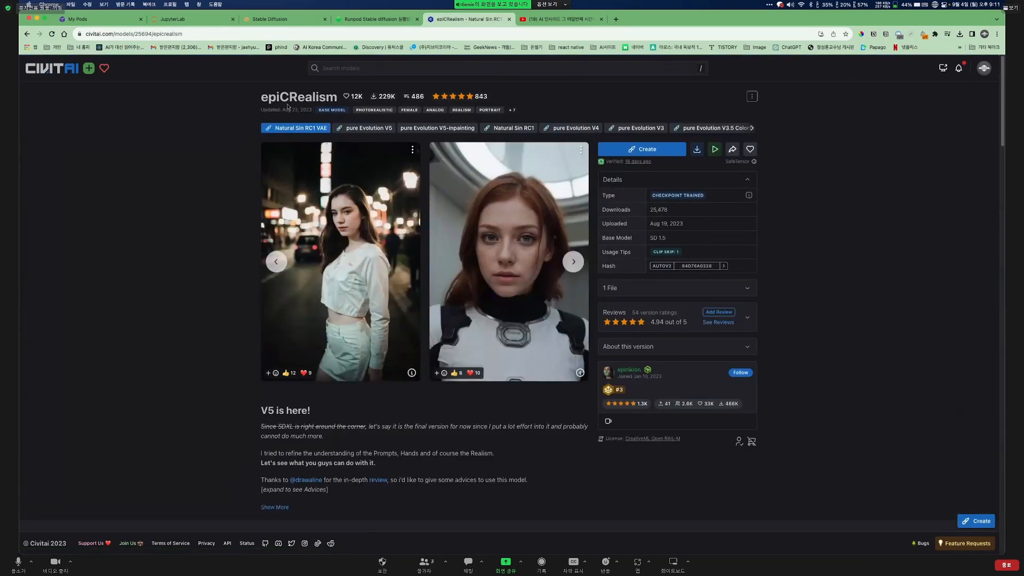
# Copy the download link address of epiCRealism's Natural Sin RC1 VAE SafeTensor model file
pyautogui.click(697, 151)
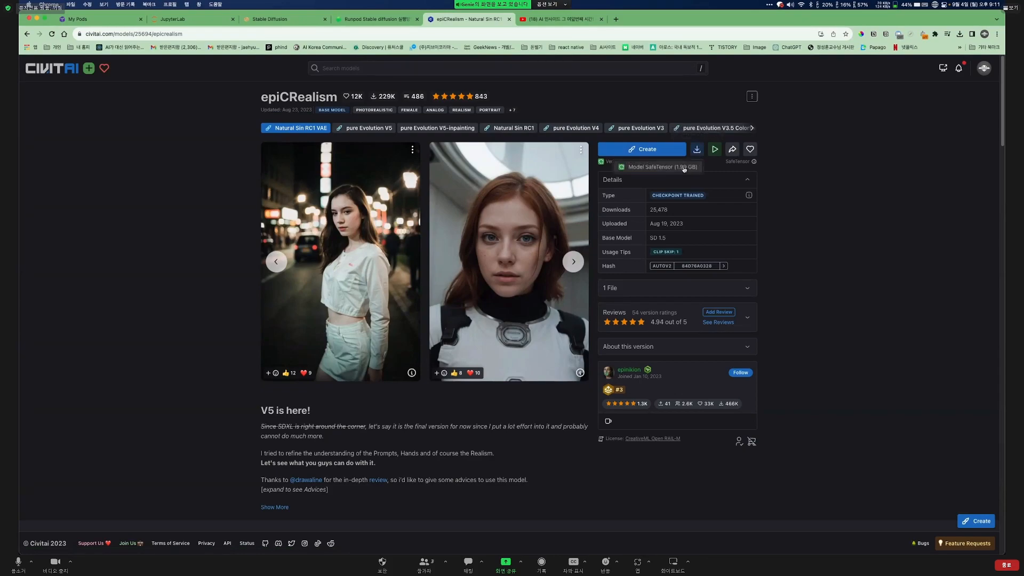
pyautogui.rightClick(653, 169)
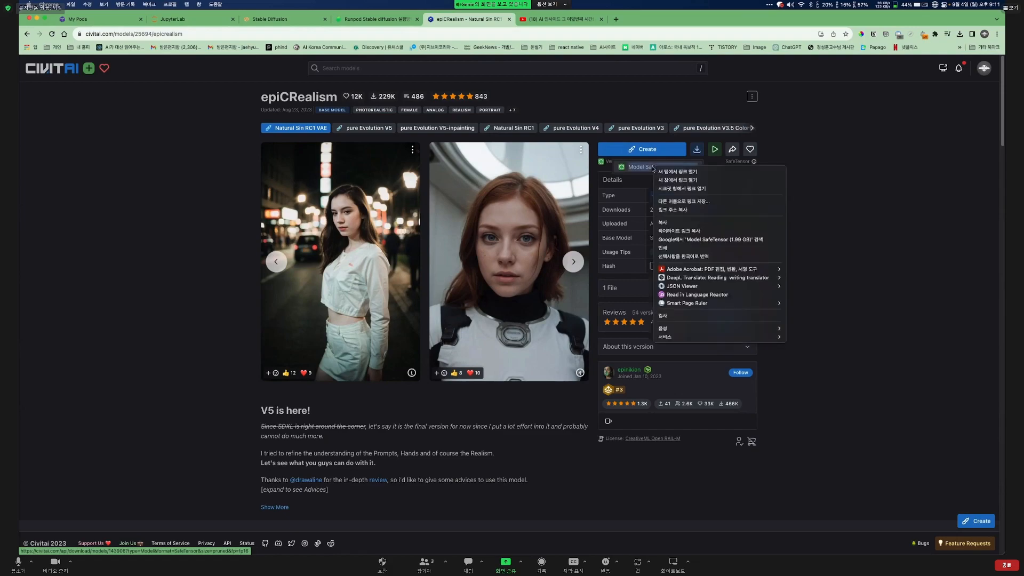
pyautogui.click(675, 209)
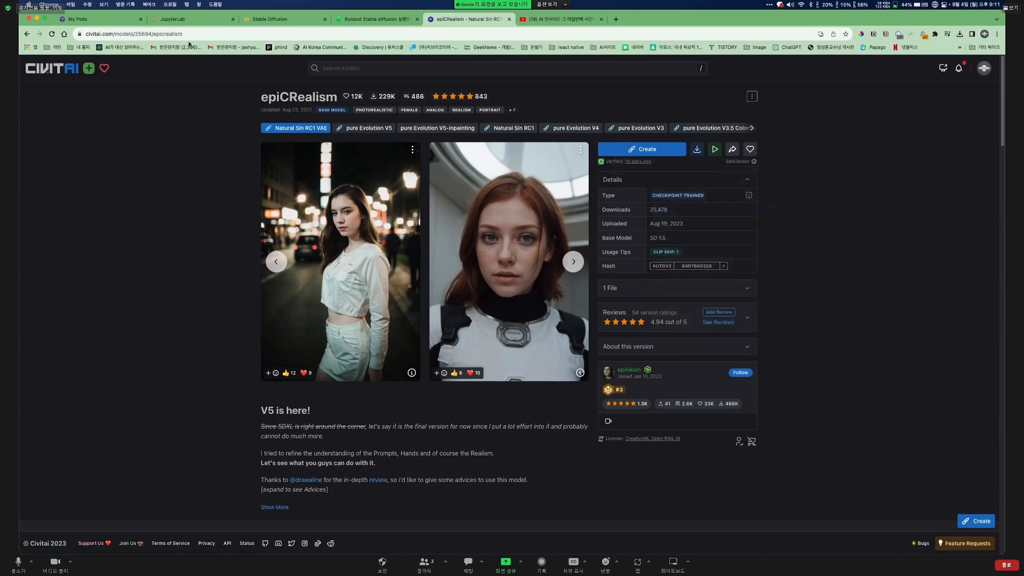
# Enlarge the JupyterLab page, widen the file browser and open the folder stable-diffusion-webui/models/Stable-diffusion
pyautogui.click(188, 23)
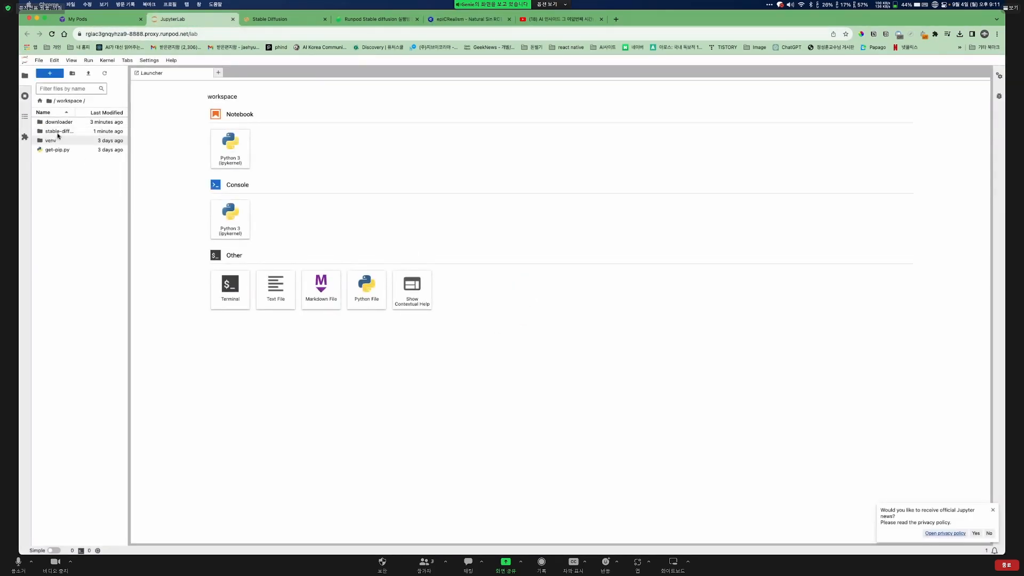
pyautogui.press('super+plus')
pyautogui.press('super+plus')
pyautogui.press('super+plus')
pyautogui.press('super+plus')
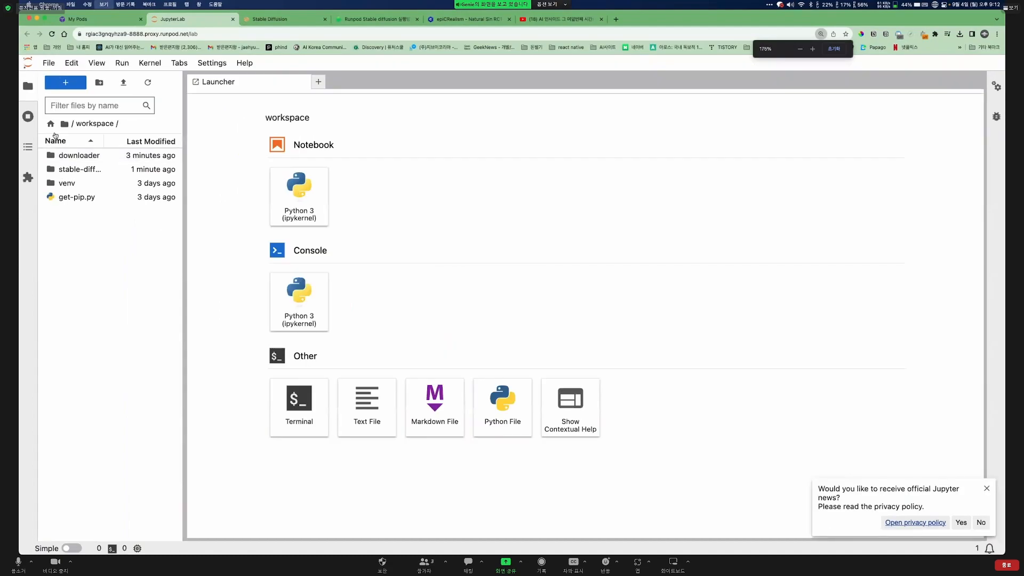
pyautogui.click(73, 190)
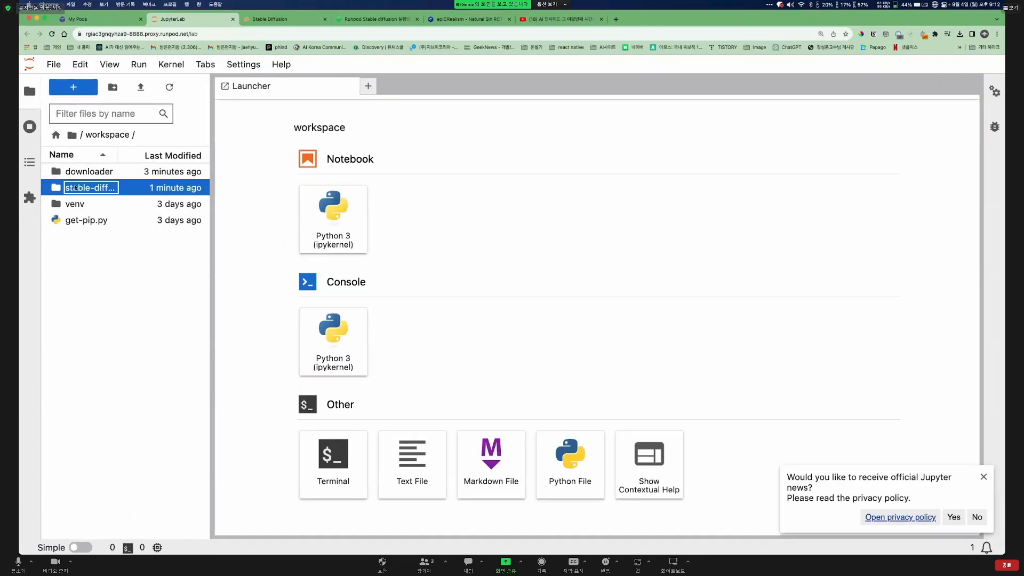
pyautogui.doubleClick(75, 187)
pyautogui.moveTo(213, 180); pyautogui.dragTo(331, 180)
pyautogui.click(87, 298)
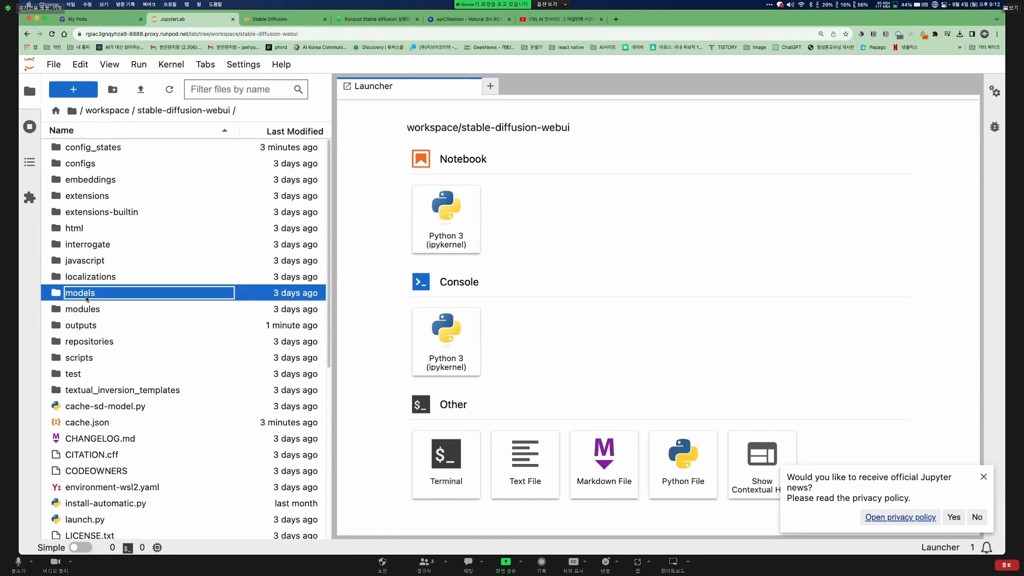
pyautogui.doubleClick(87, 297)
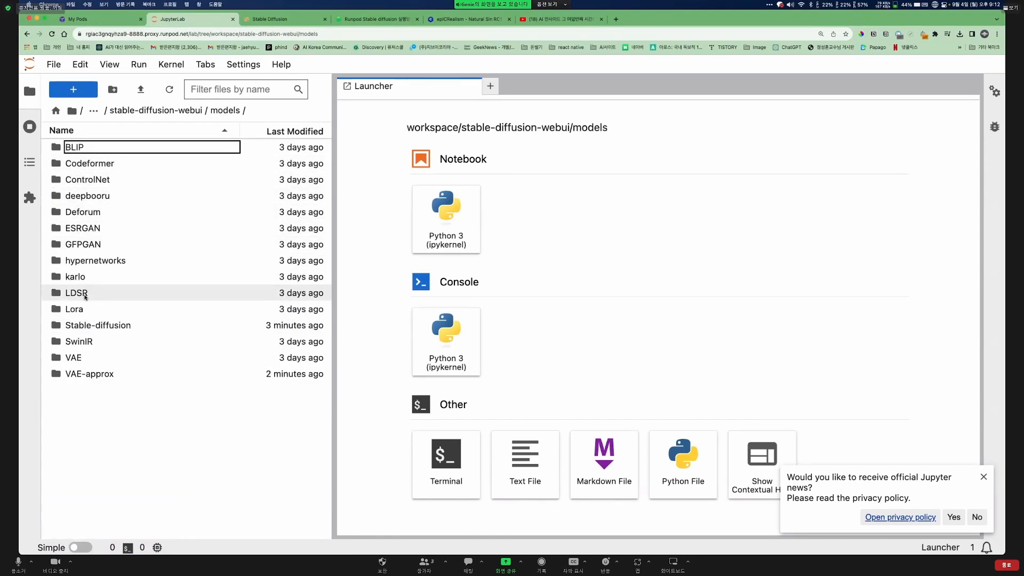
pyautogui.doubleClick(82, 326)
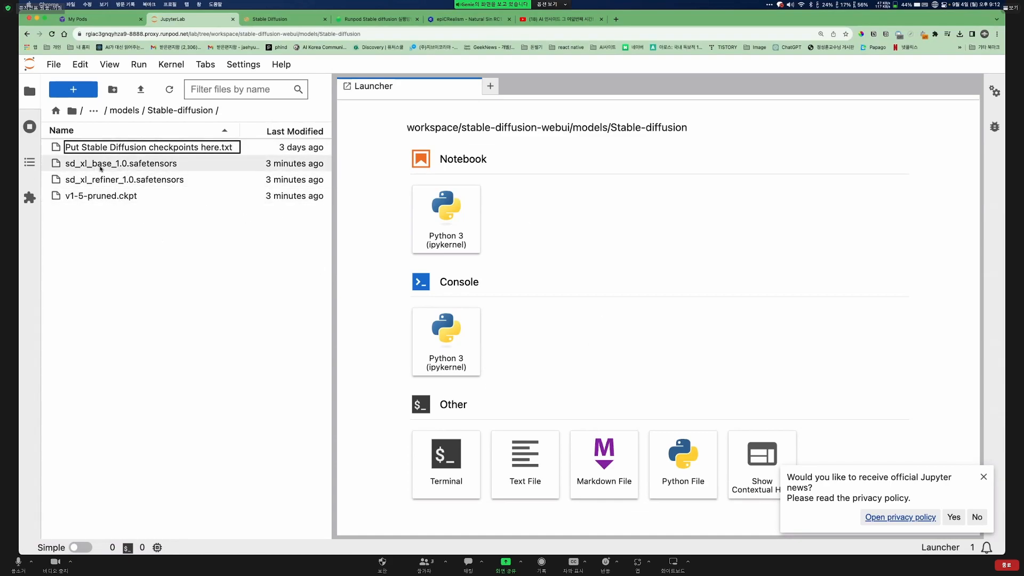
# Look over the existing checkpoint files and open a terminal in the Stable-diffusion models folder
pyautogui.click(99, 168)
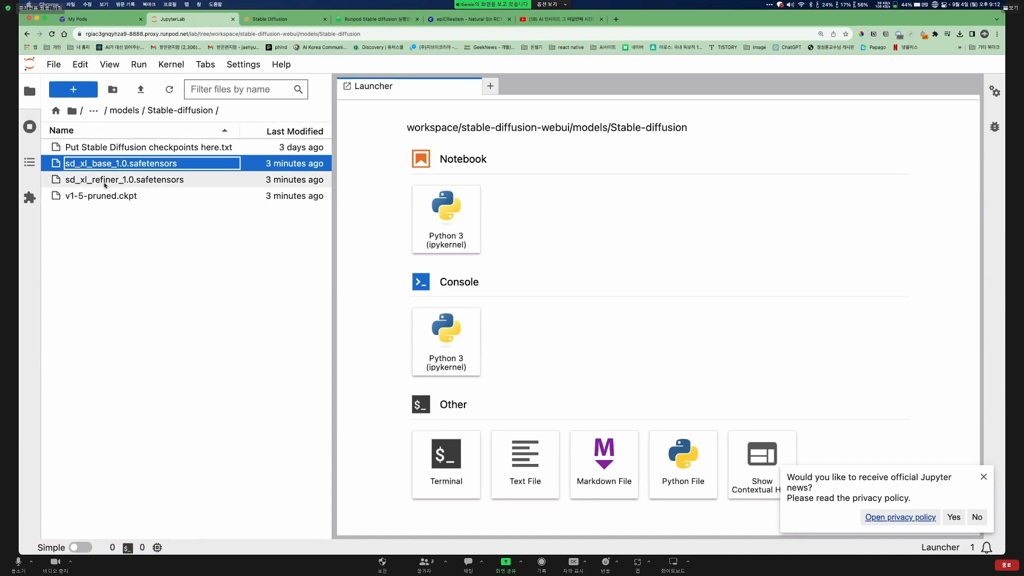
pyautogui.click(83, 181)
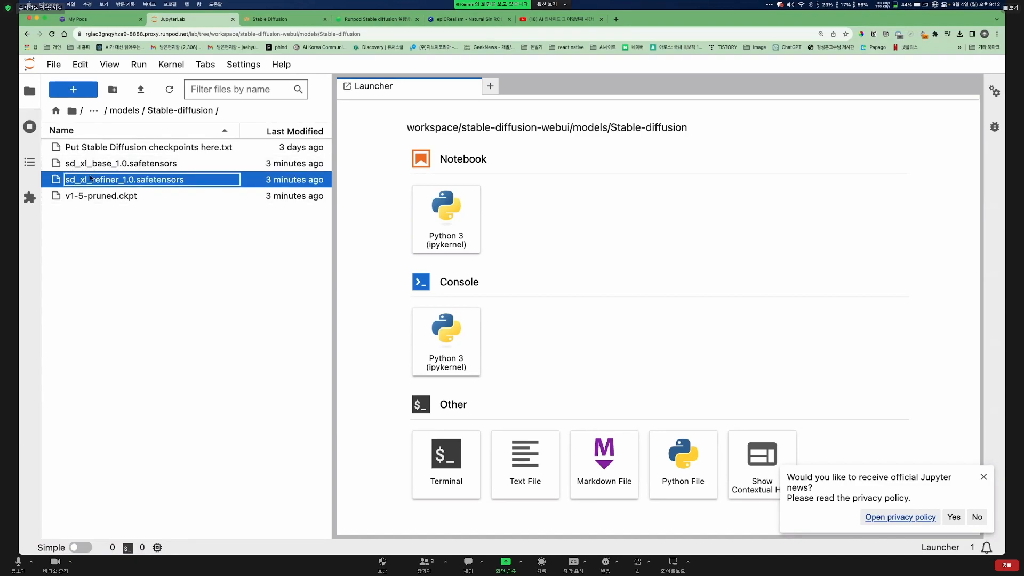
pyautogui.click(92, 198)
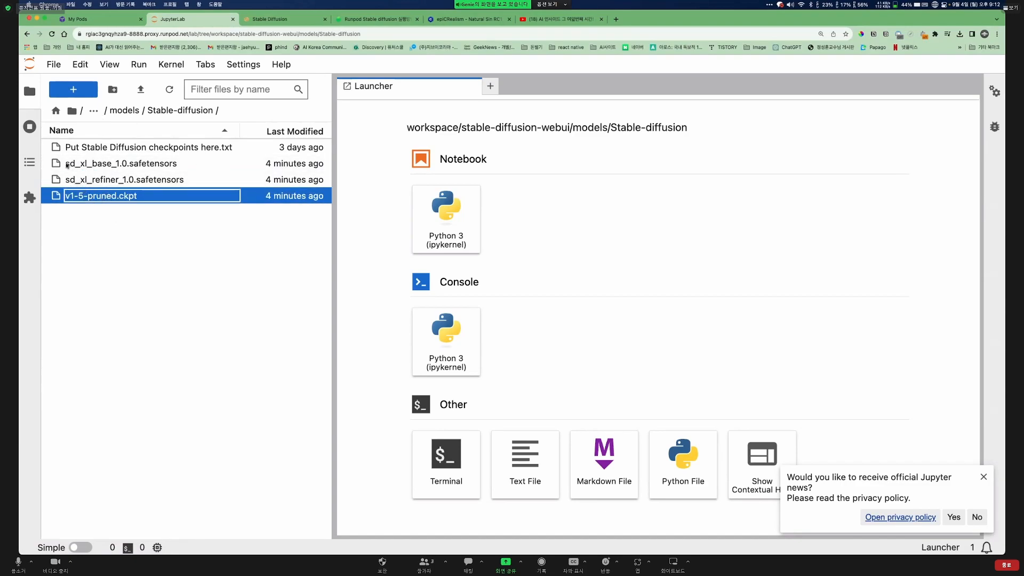
pyautogui.click(543, 284)
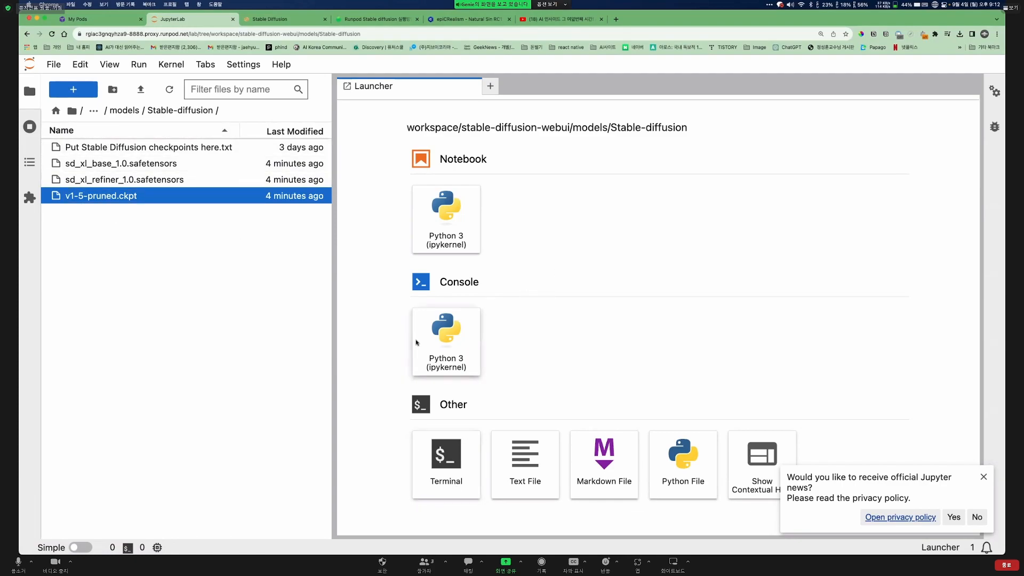
pyautogui.click(446, 460)
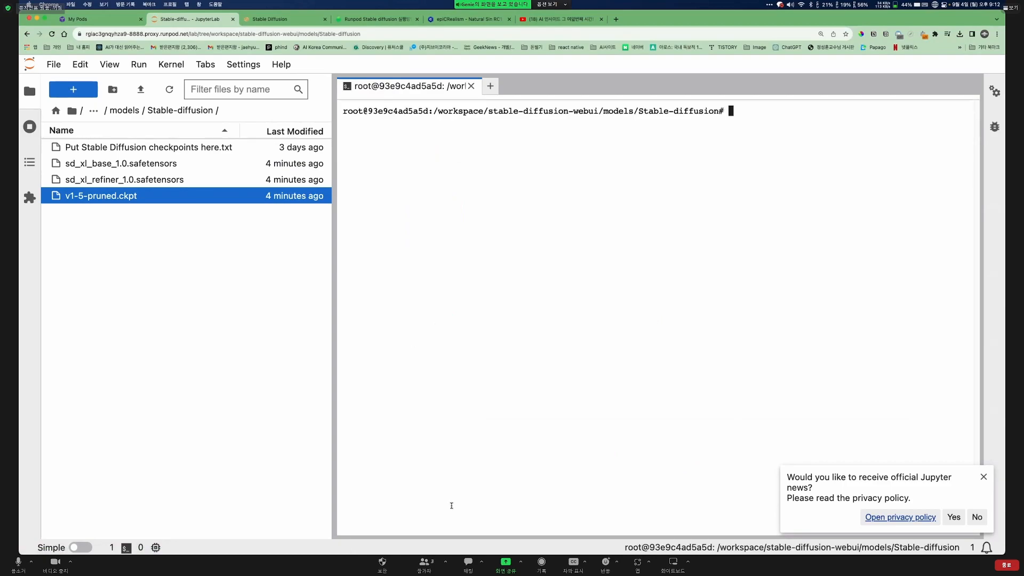
pyautogui.moveTo(743, 114); pyautogui.dragTo(485, 131)
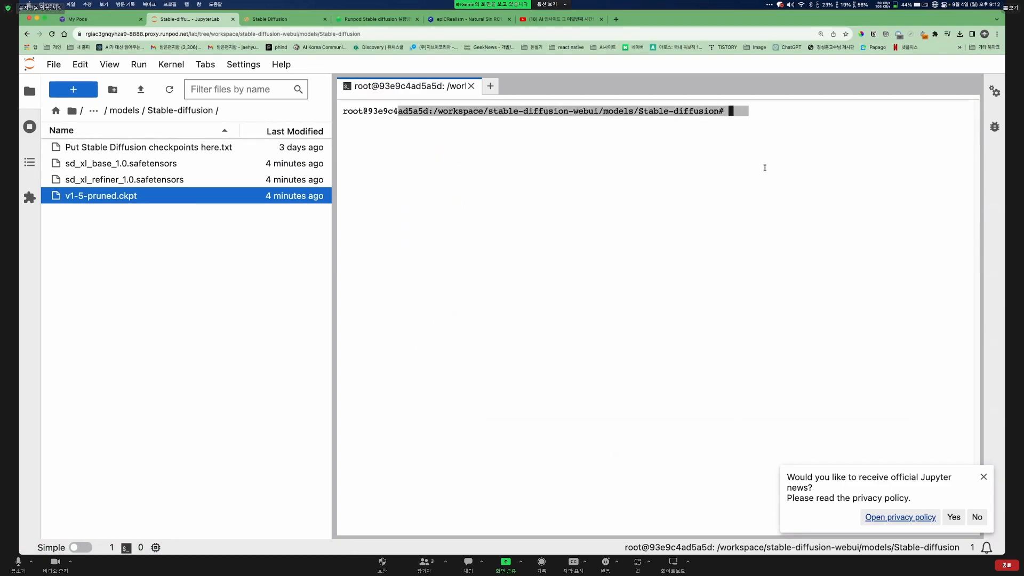
pyautogui.click(485, 130)
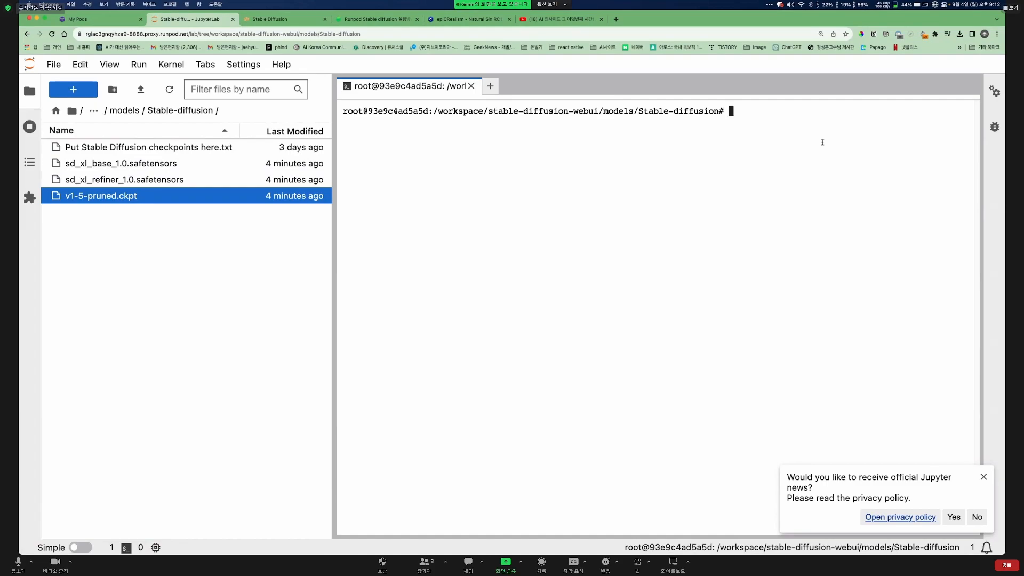
# Run wget in the terminal with the full copied Civitai link, including its type, format, size and fp parameters
pyautogui.write('wget')
pyautogui.press('super+v')
pyautogui.press('Return')
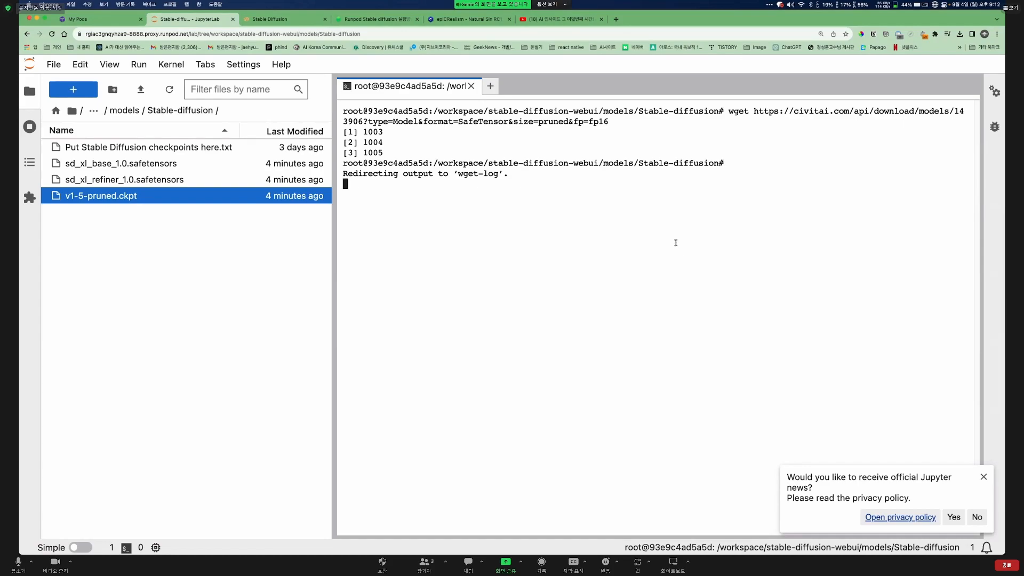
pyautogui.press('Return')
pyautogui.press('Return')
pyautogui.press('Return')
pyautogui.press('Return')
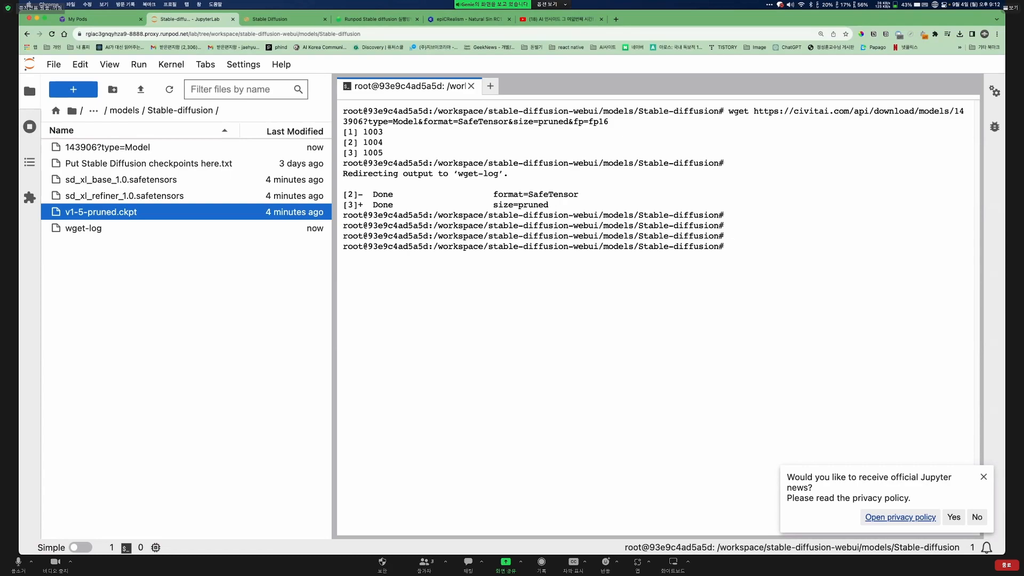
pyautogui.write('gw')
pyautogui.press('BackSpace')
pyautogui.press('BackSpace')
pyautogui.write('wget')
pyautogui.press('BackSpace')
pyautogui.write('t')
pyautogui.write('https://civitai.com/api/download/models/143906?type=Model&format=SafeTensor&size=pruned&fp=fp16')
pyautogui.press('BackSpace')
pyautogui.press('BackSpace')
pyautogui.press('BackSpace')
pyautogui.press('BackSpace')
pyautogui.press('BackSpace')
pyautogui.press('BackSpace')
pyautogui.press('BackSpace')
pyautogui.press('BackSpace')
pyautogui.press('BackSpace')
pyautogui.press('BackSpace')
pyautogui.press('BackSpace')
pyautogui.press('BackSpace')
pyautogui.press('BackSpace')
pyautogui.press('BackSpace')
pyautogui.press('BackSpace')
pyautogui.press('BackSpace')
pyautogui.press('BackSpace')
pyautogui.press('BackSpace')
pyautogui.press('BackSpace')
pyautogui.press('BackSpace')
pyautogui.press('BackSpace')
pyautogui.press('BackSpace')
pyautogui.press('BackSpace')
pyautogui.press('BackSpace')
pyautogui.press('BackSpace')
pyautogui.press('BackSpace')
pyautogui.press('BackSpace')
pyautogui.press('BackSpace')
pyautogui.press('BackSpace')
pyautogui.press('BackSpace')
pyautogui.press('BackSpace')
pyautogui.press('BackSpace')
pyautogui.press('BackSpace')
pyautogui.press('BackSpace')
pyautogui.press('BackSpace')
pyautogui.press('BackSpace')
pyautogui.press('BackSpace')
pyautogui.press('BackSpace')
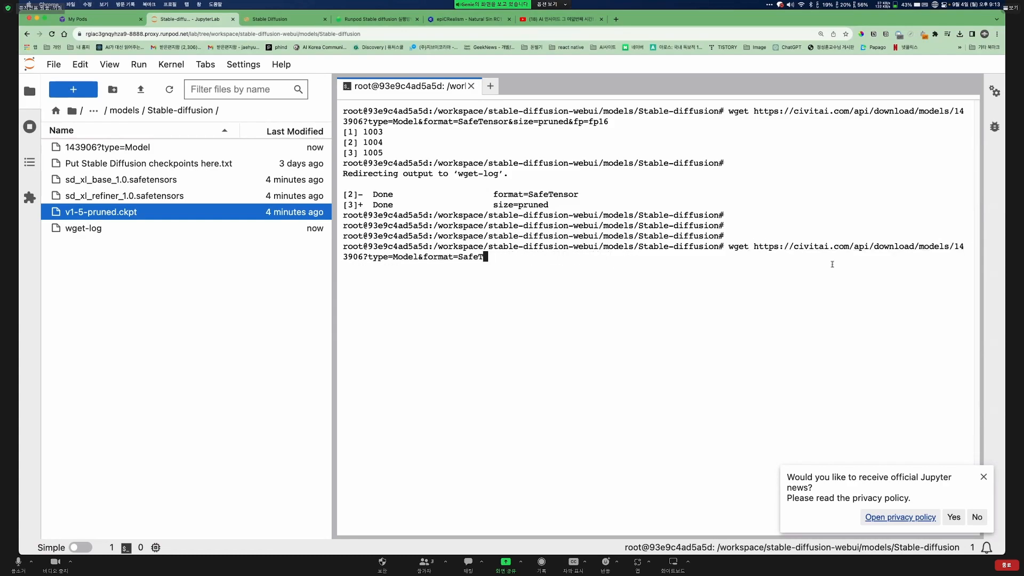
pyautogui.press('BackSpace')
pyautogui.press('BackSpace')
pyautogui.press('BackSpace')
pyautogui.press('BackSpace')
pyautogui.press('BackSpace')
pyautogui.press('BackSpace')
pyautogui.press('BackSpace')
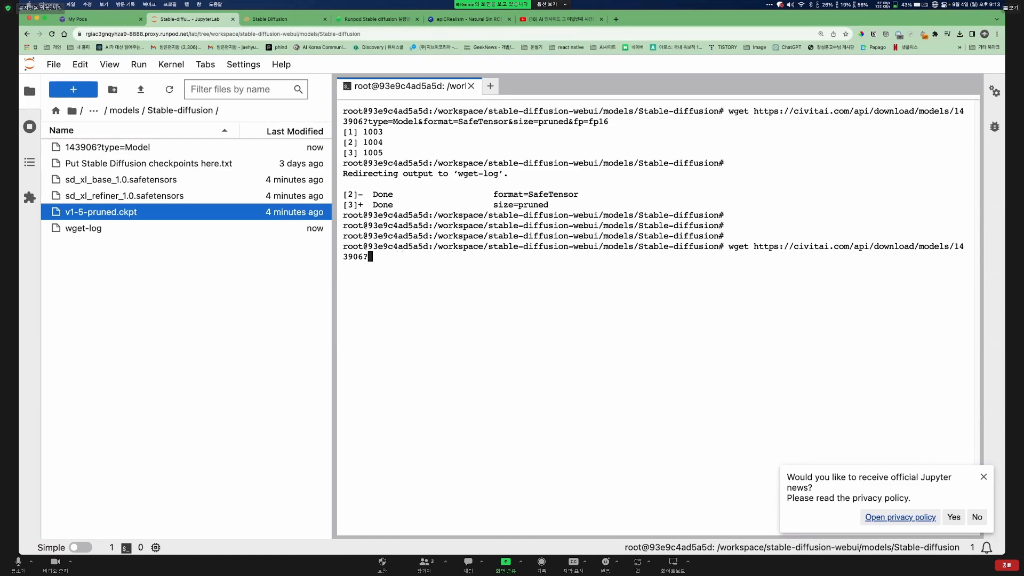
pyautogui.press('Return')
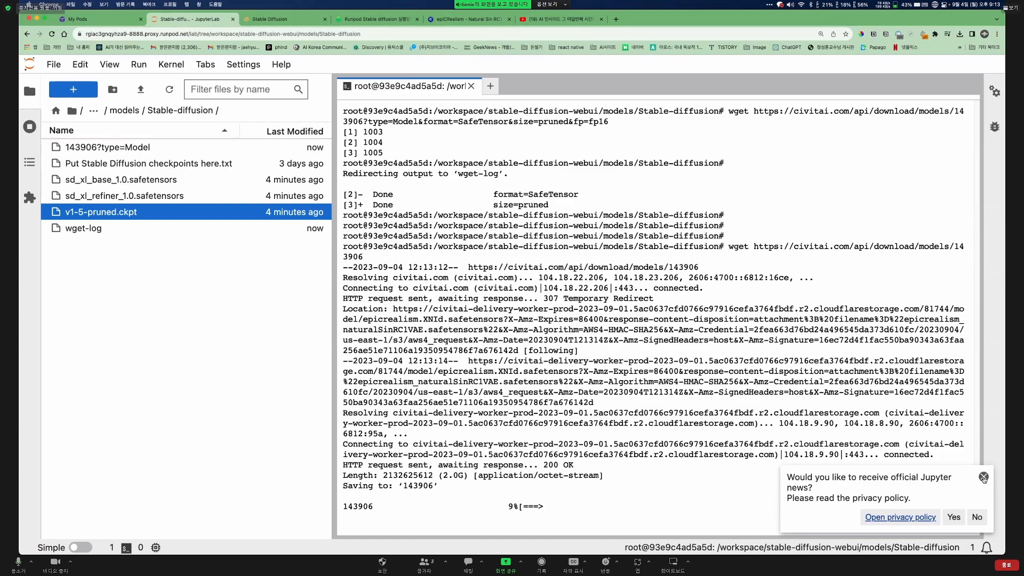
pyautogui.click(983, 476)
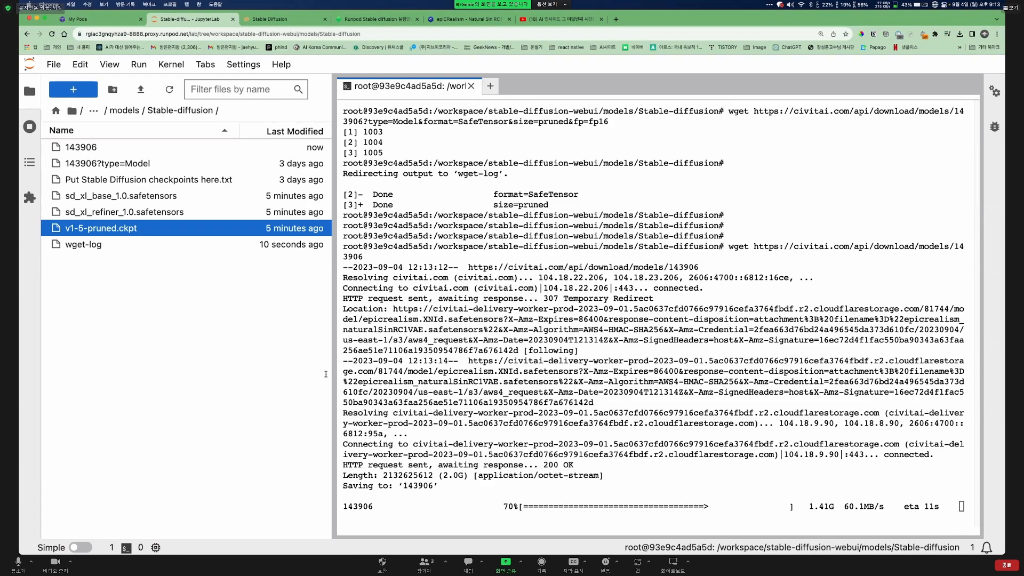
pyautogui.click(222, 331)
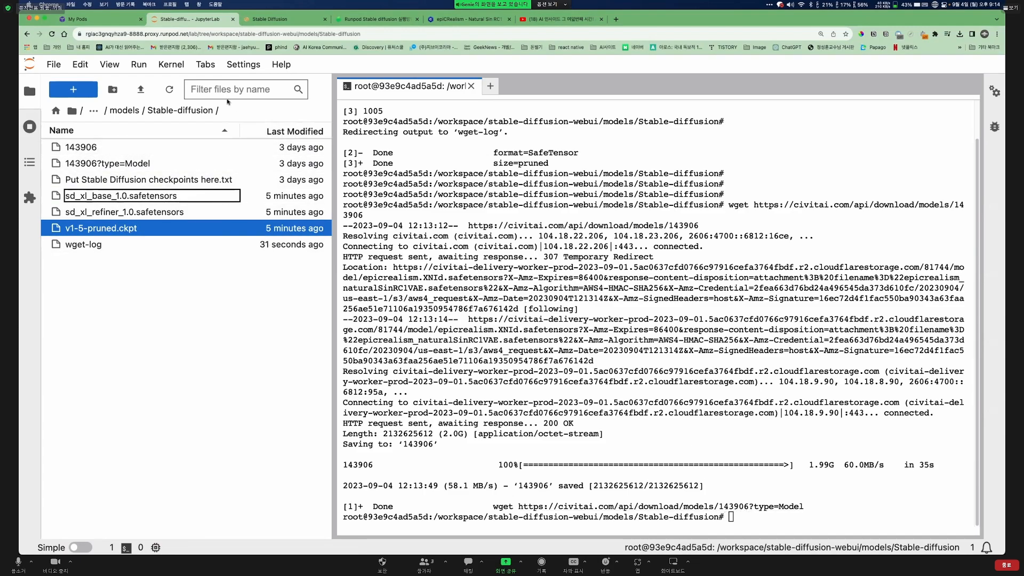
# Check the model's original file name by starting its download on the Civitai epiCRealism page, then cancel the save
pyautogui.click(277, 19)
pyautogui.click(192, 19)
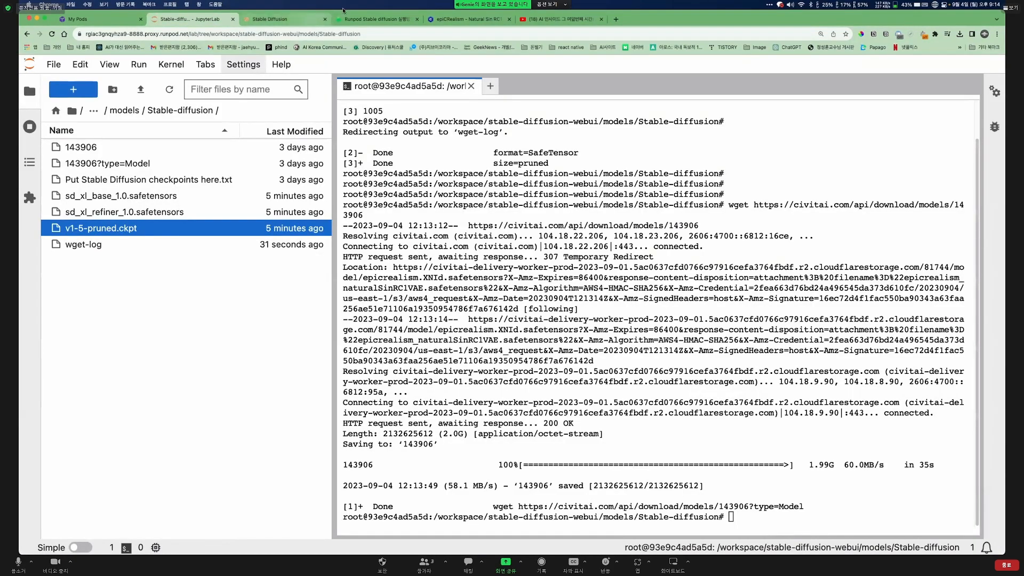
pyautogui.click(467, 19)
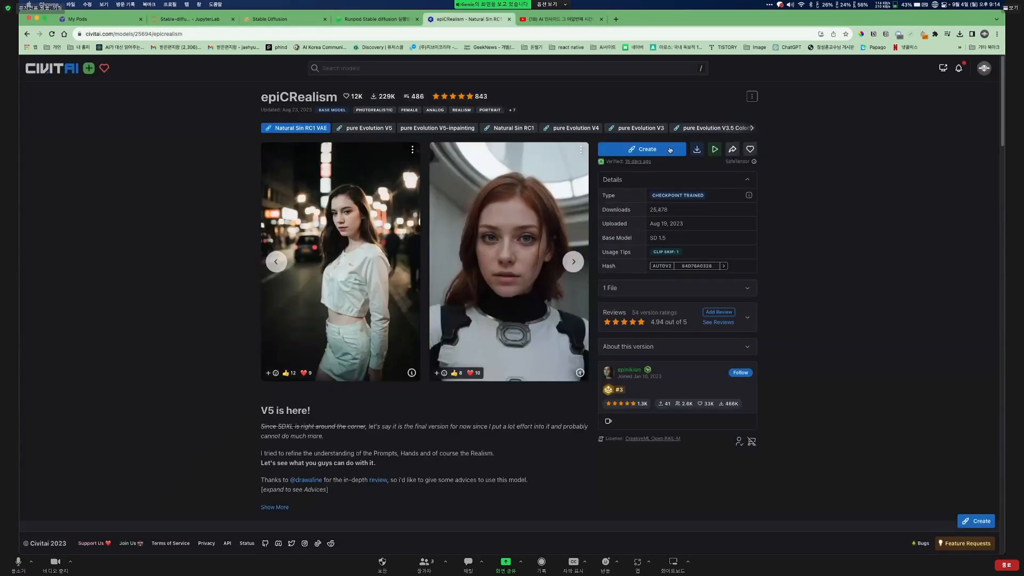
pyautogui.click(696, 149)
pyautogui.click(686, 167)
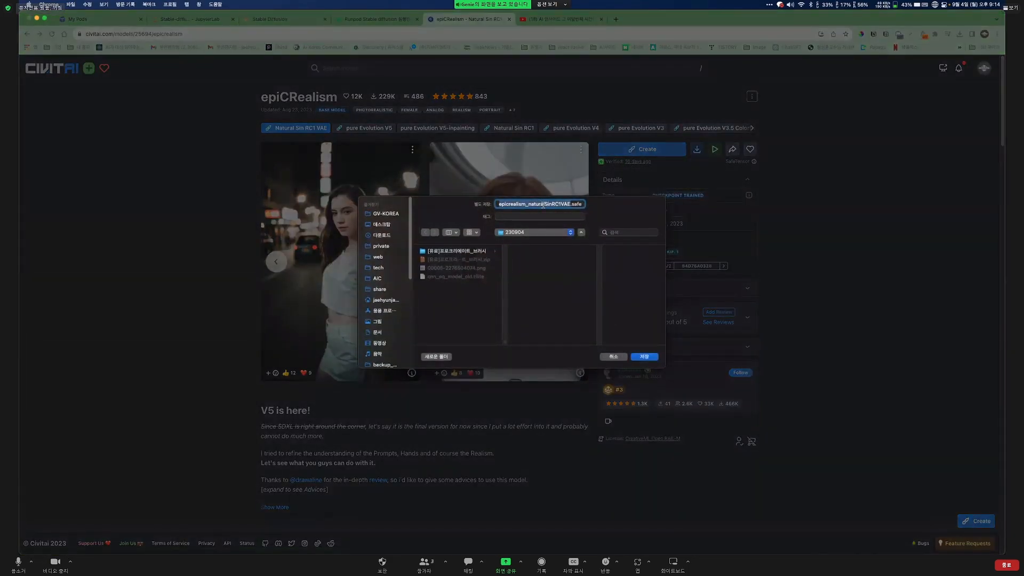
pyautogui.click(613, 356)
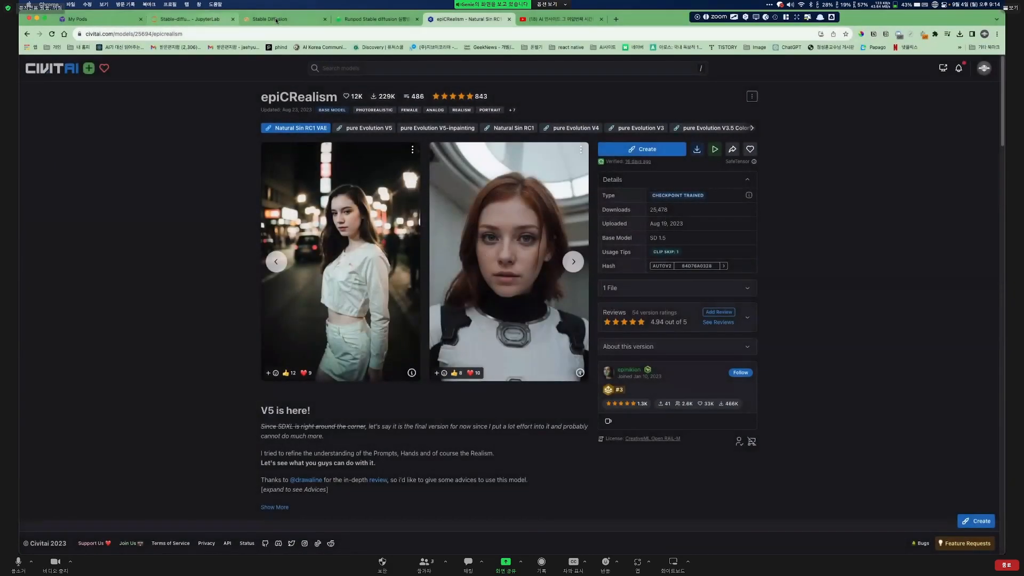
# Rename the downloaded 143906 file in JupyterLab to epicrealism_naturalSinRC1VAE.safetensors
pyautogui.click(189, 18)
pyautogui.click(88, 149)
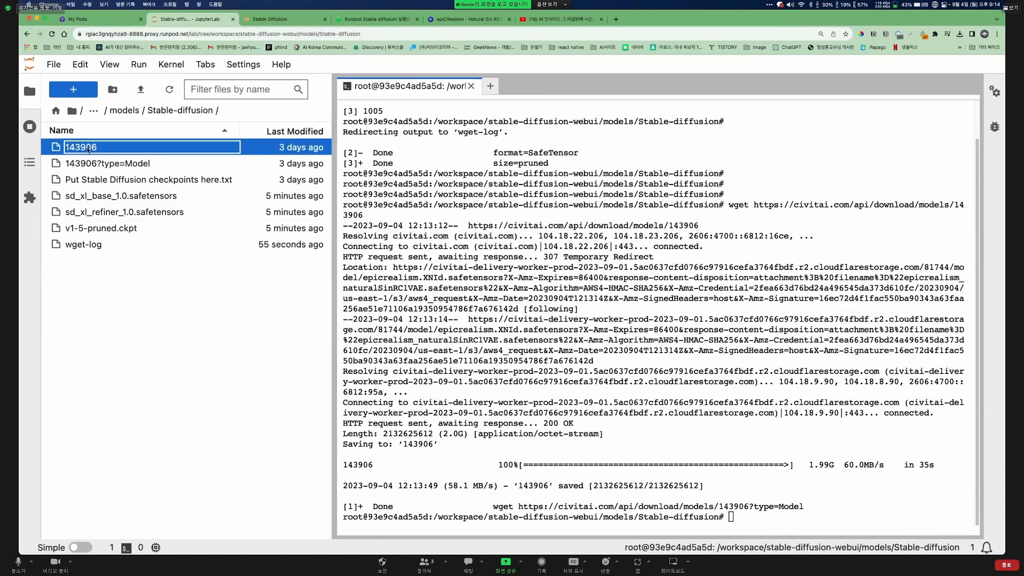
pyautogui.rightClick(88, 151)
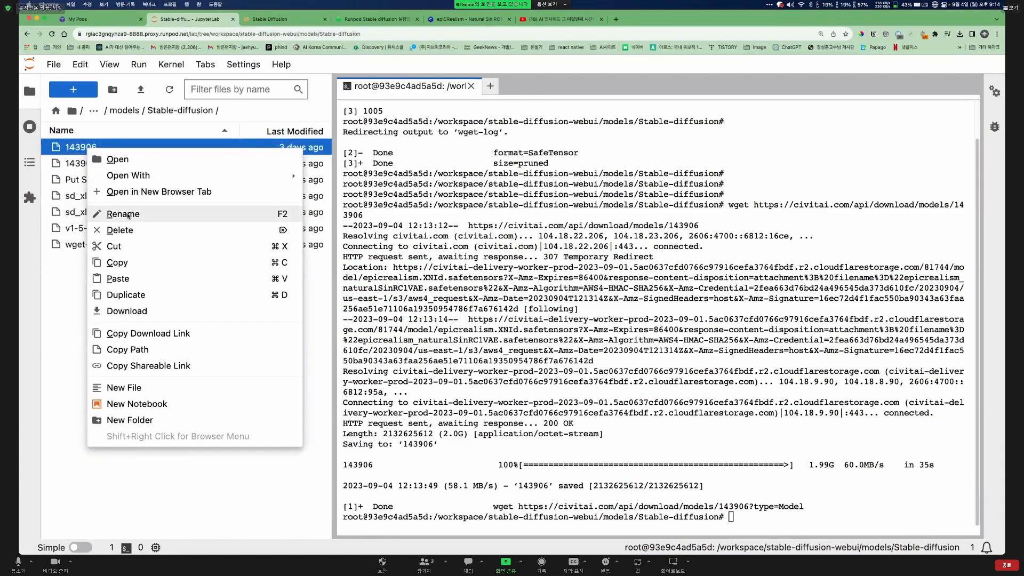
pyautogui.click(128, 213)
pyautogui.write('epicrealism_naturalSinRC1VAE.safetensors')
pyautogui.press('Return')
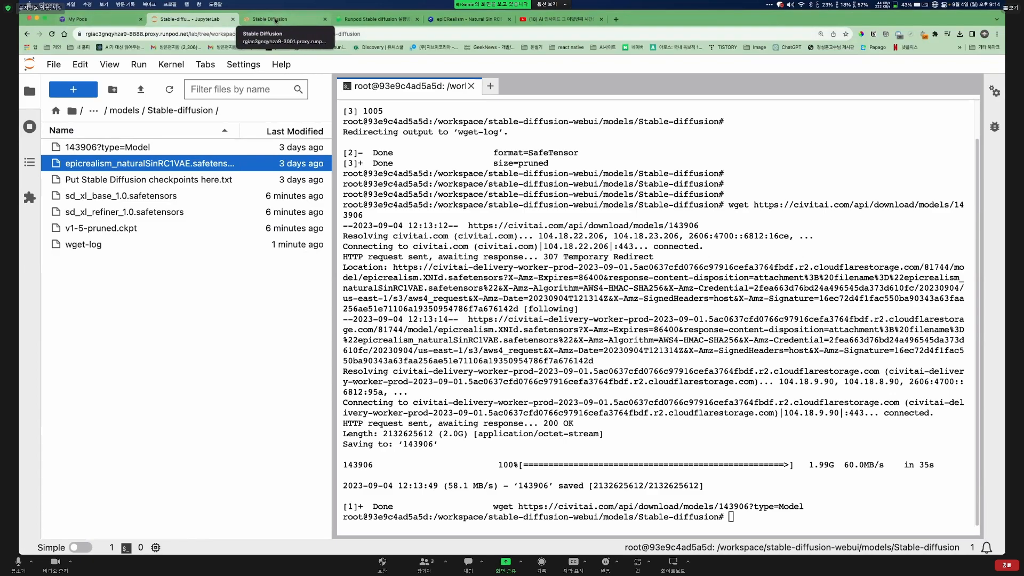
# Refresh the checkpoint list in the Stable Diffusion web UI and load epicrealism_naturalSinRC1VAE.safetensors
pyautogui.click(272, 19)
pyautogui.click(166, 77)
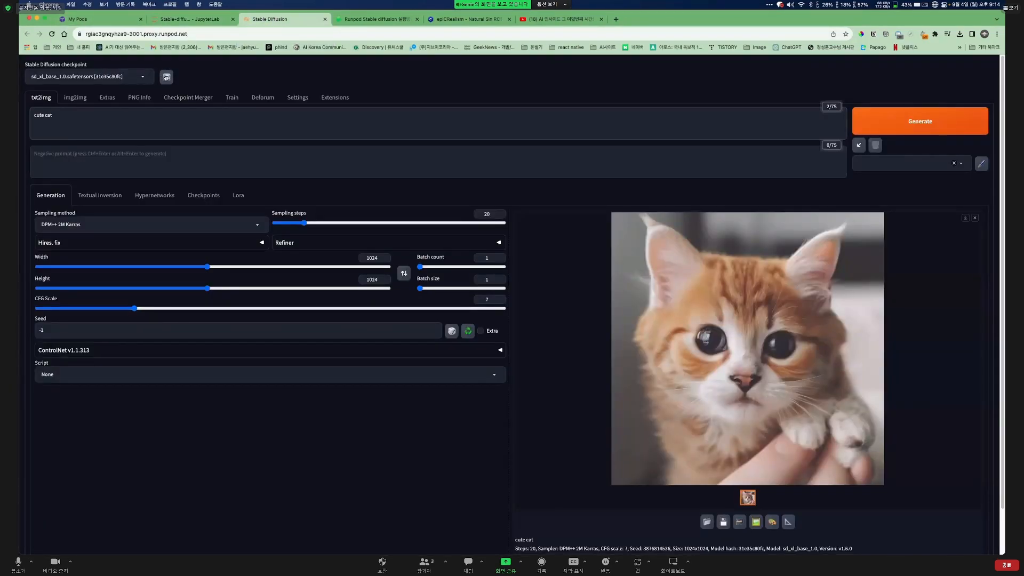
pyautogui.click(80, 78)
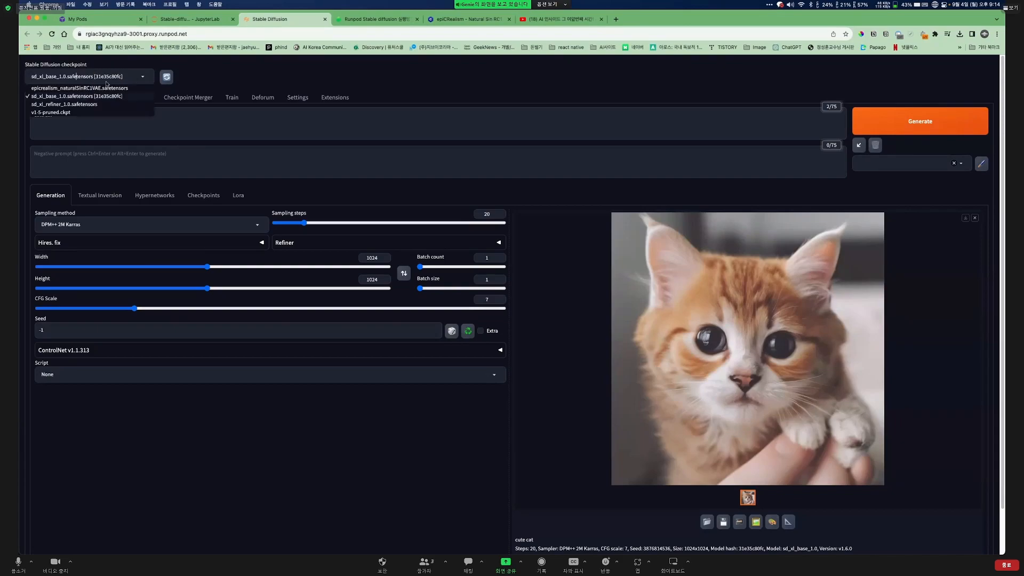
pyautogui.click(77, 89)
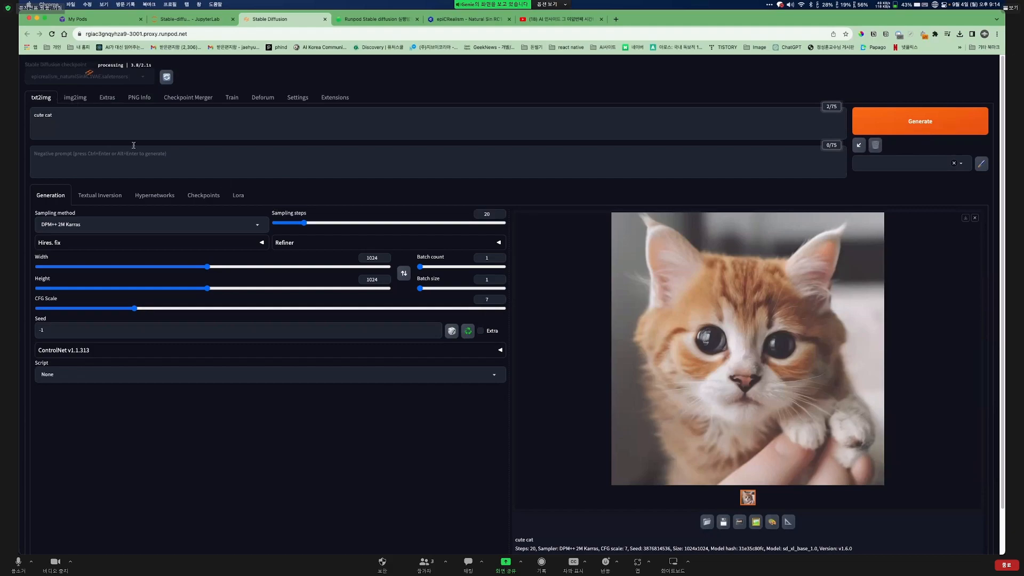
# Replace the txt2img prompt text with "1girl"
pyautogui.click(95, 117)
pyautogui.moveTo(135, 127); pyautogui.dragTo(35, 114)
pyautogui.press('BackSpace')
pyautogui.write('1girl')
# Copy only the prompt of the first epiCRealism sample image on Civitai and paste it over the txt2img prompt
pyautogui.click(464, 19)
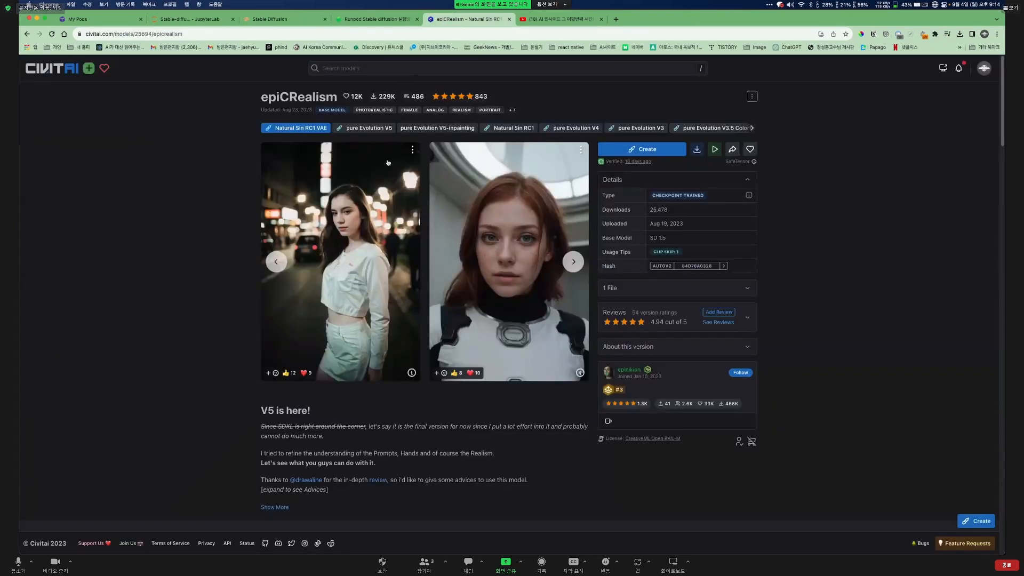
pyautogui.click(411, 372)
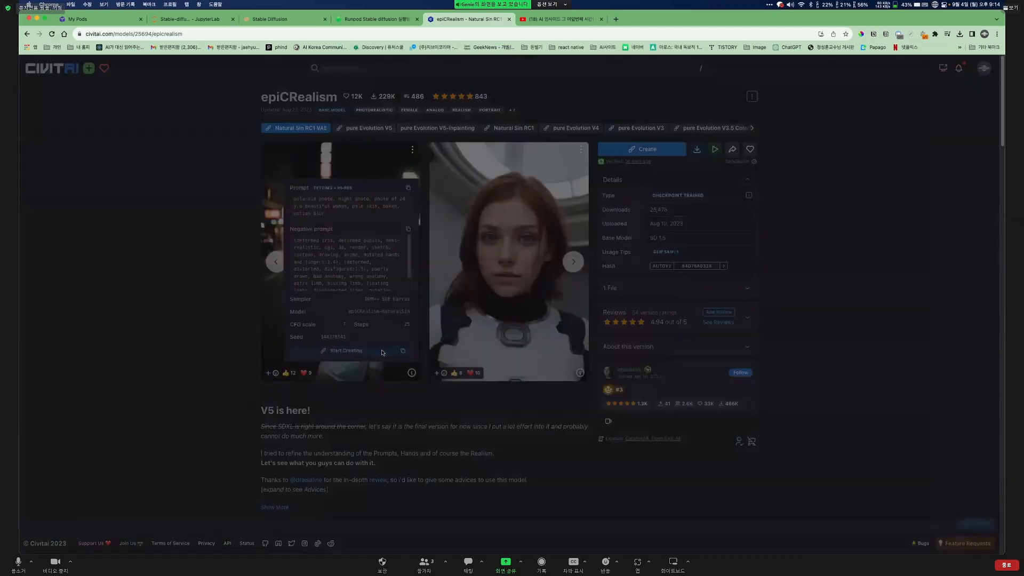
pyautogui.click(190, 19)
pyautogui.click(272, 19)
pyautogui.moveTo(118, 115); pyautogui.dragTo(28, 113)
pyautogui.write('polaroid photo, night photo, photo of 24 y.o beautiful woman, pale skin, bokeh, motion blur')
pyautogui.click(223, 166)
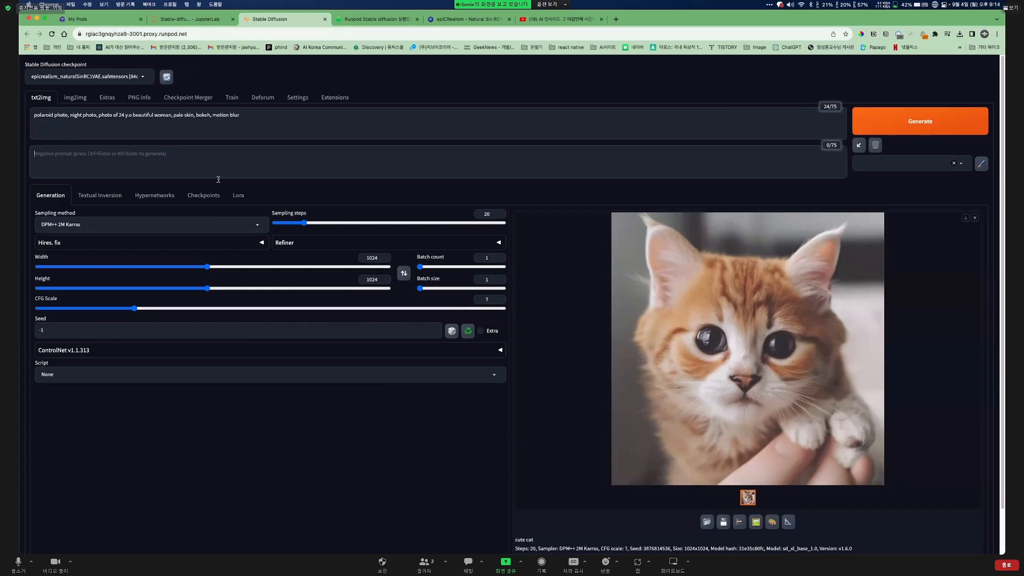
# Copy the first Civitai sample image's full generation data, paste it as the txt2img prompt, and apply it to the generation settings
pyautogui.click(374, 19)
pyautogui.click(466, 19)
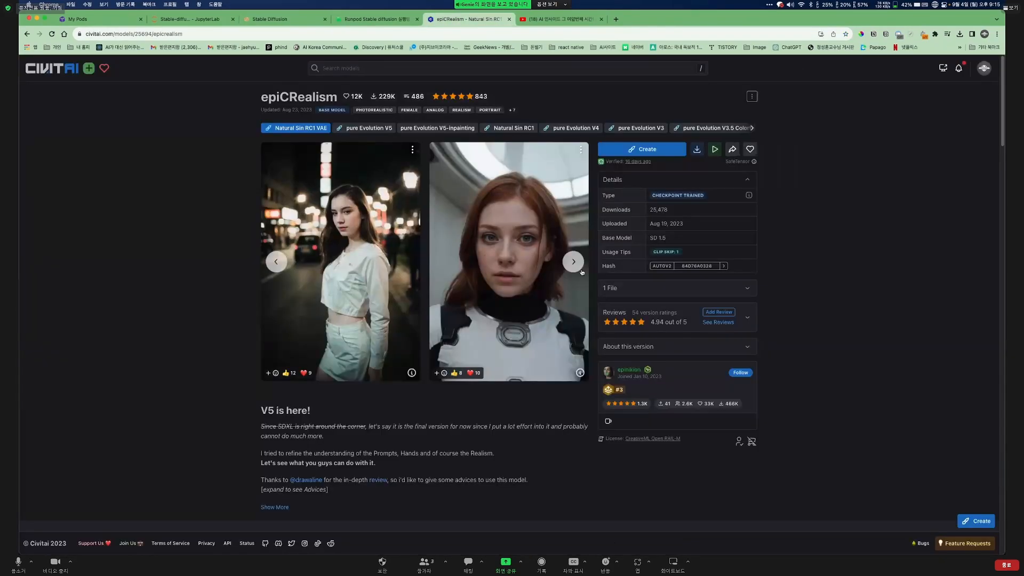
pyautogui.scroll(-1, 534, 288)
pyautogui.click(411, 327)
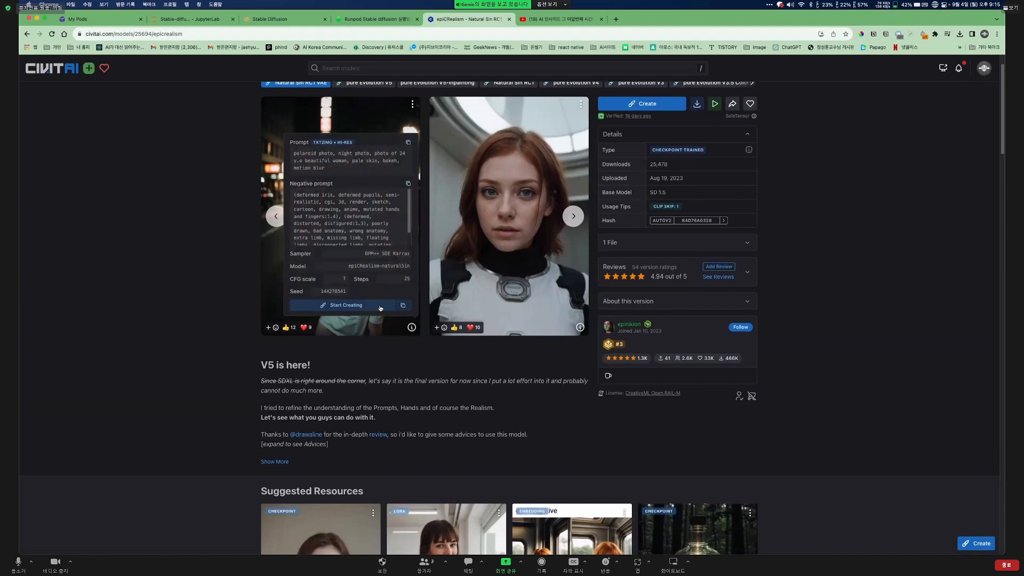
pyautogui.scroll(-3, 380, 308)
pyautogui.click(403, 370)
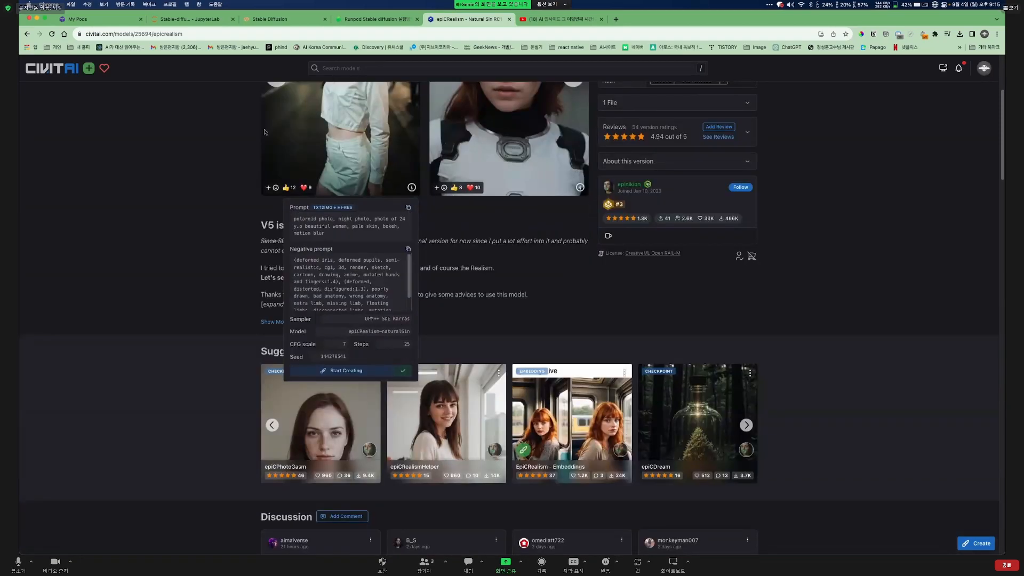
pyautogui.click(282, 19)
pyautogui.click(231, 136)
pyautogui.hotkey('ctrl', 'v')
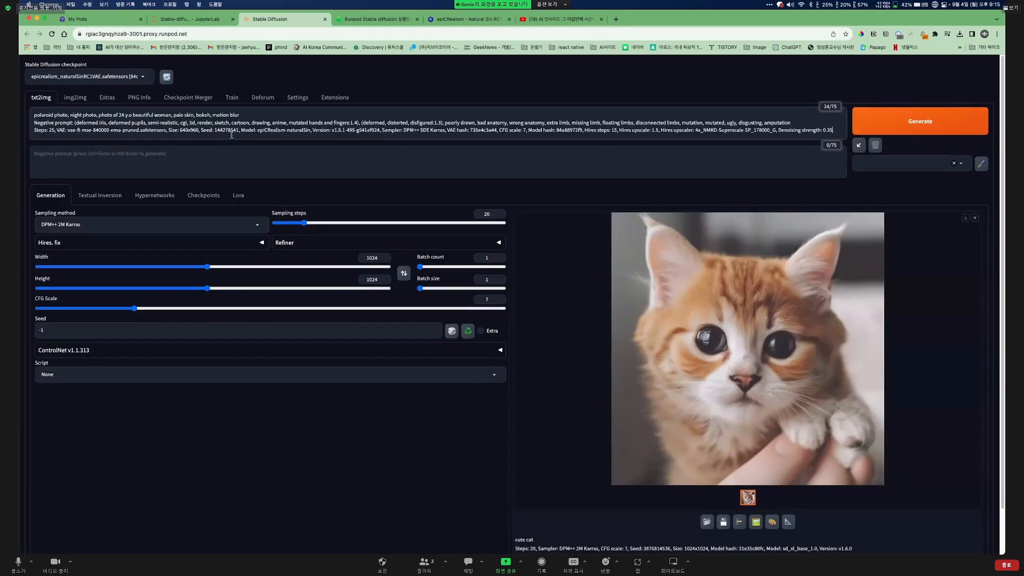
pyautogui.click(859, 146)
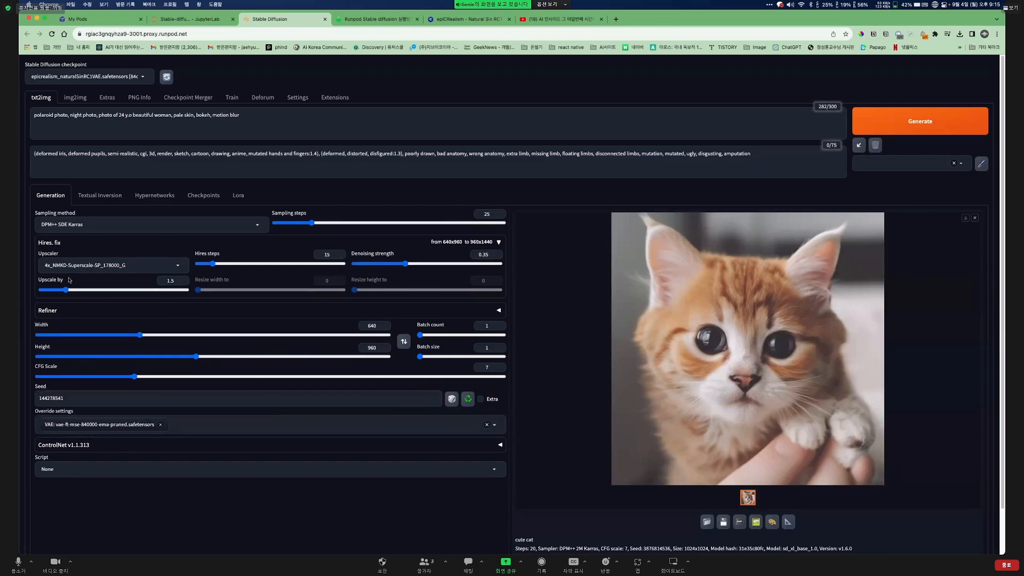
# Look through the Hires. fix upscaler choices and try generating the image with the imported 4x_NMKD-Superscale-SP_178000_G upscaler
pyautogui.click(181, 267)
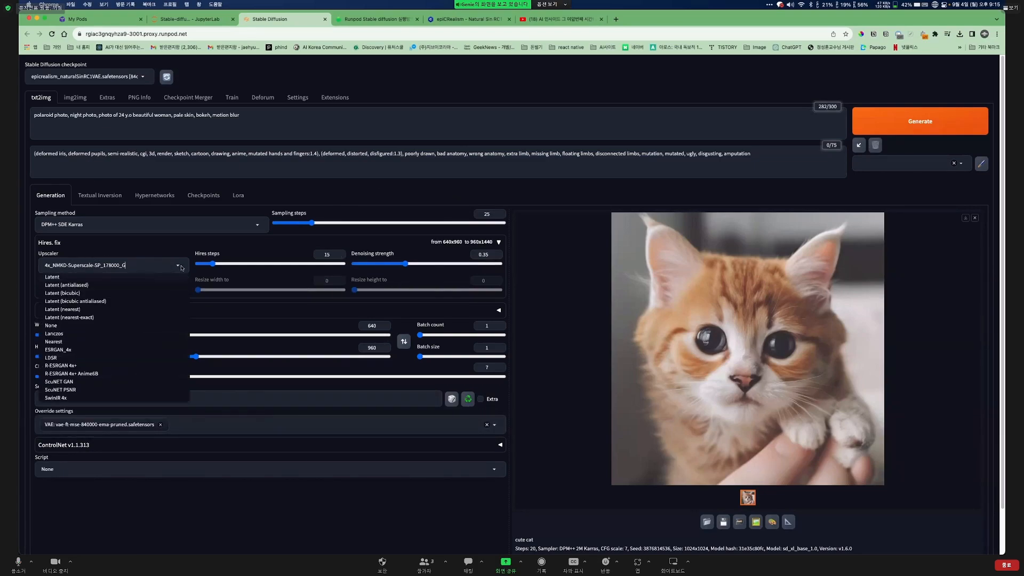
pyautogui.click(185, 246)
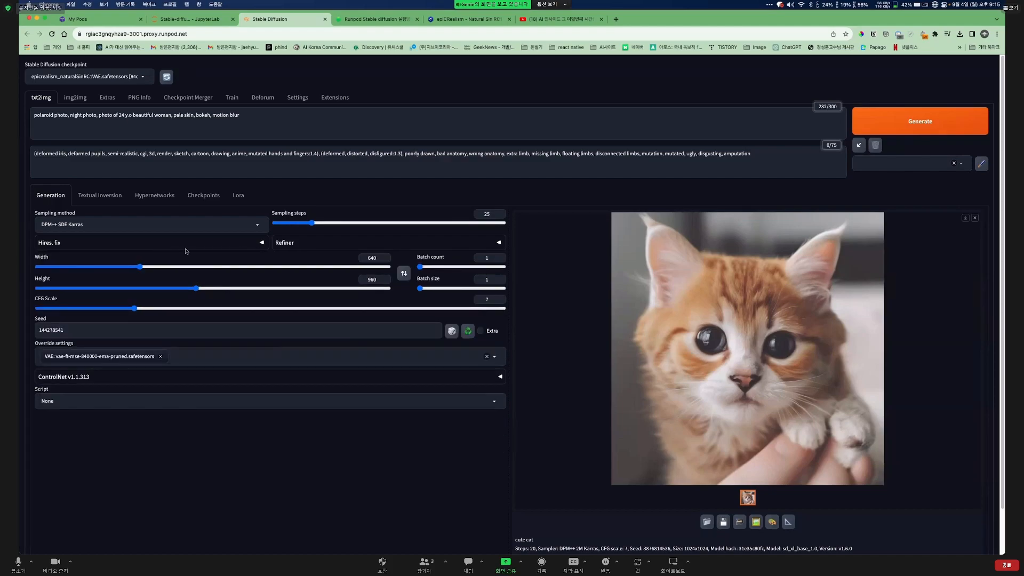
pyautogui.click(245, 246)
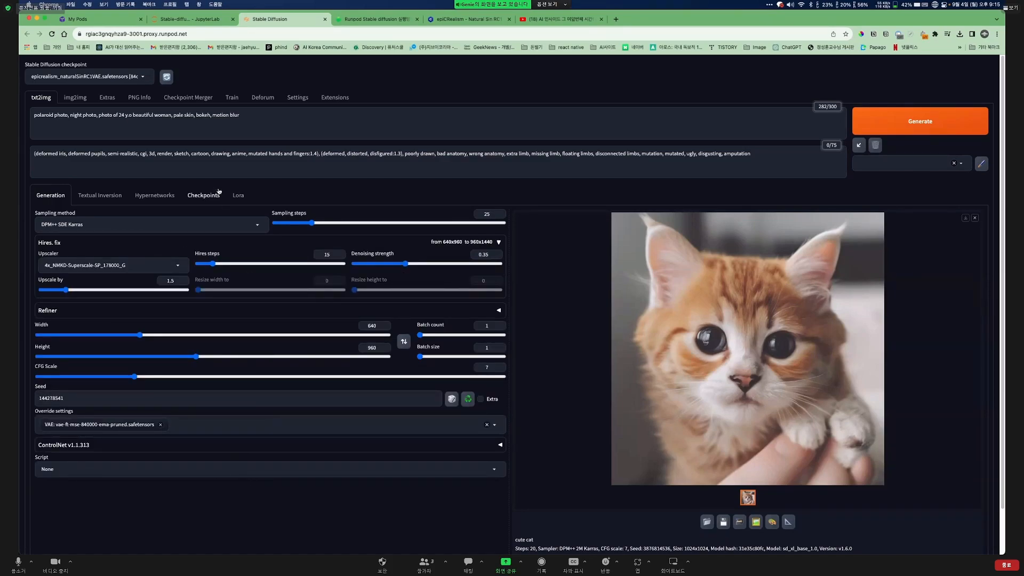
pyautogui.moveTo(308, 119); pyautogui.dragTo(53, 115)
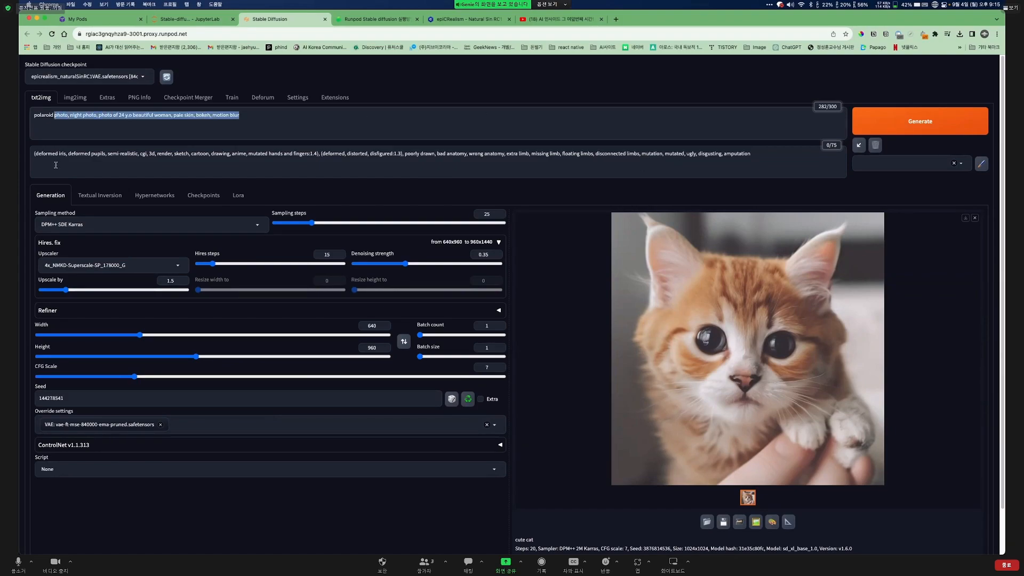
pyautogui.click(488, 170)
pyautogui.hotkey('ctrl', 'Return')
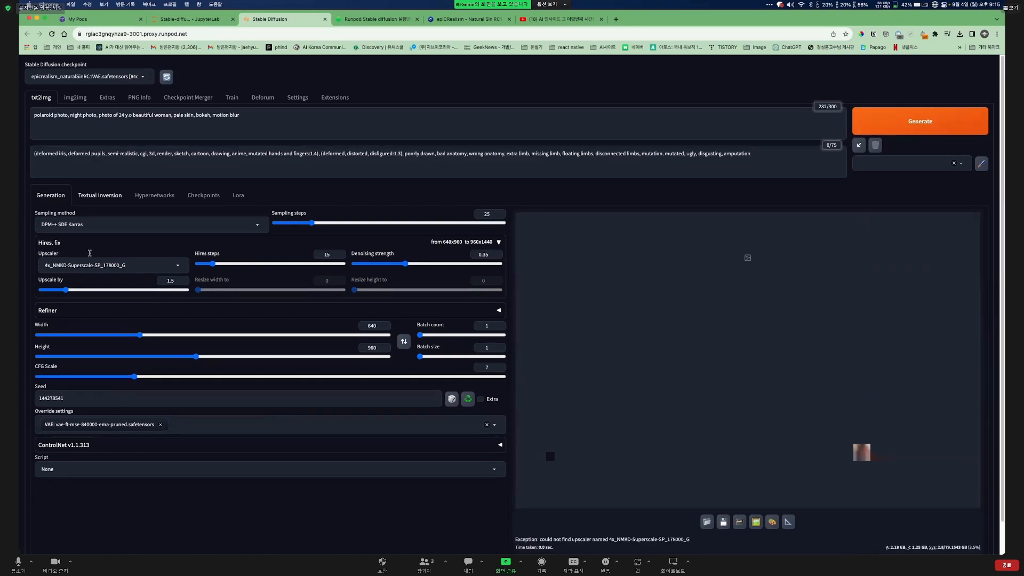
# Set the Hires. fix upscaler to None and generate the image
pyautogui.click(91, 266)
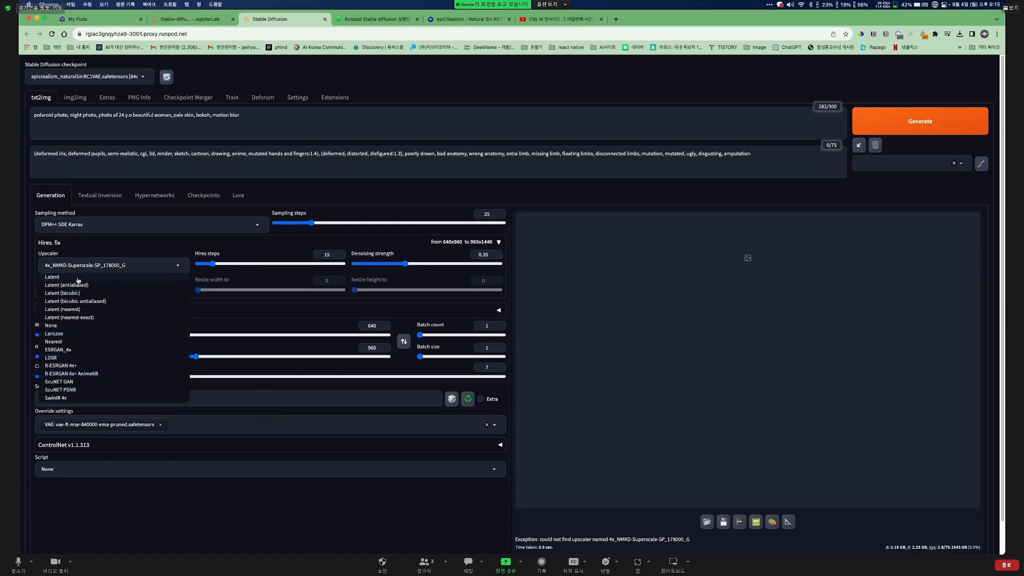
pyautogui.click(73, 278)
pyautogui.click(73, 268)
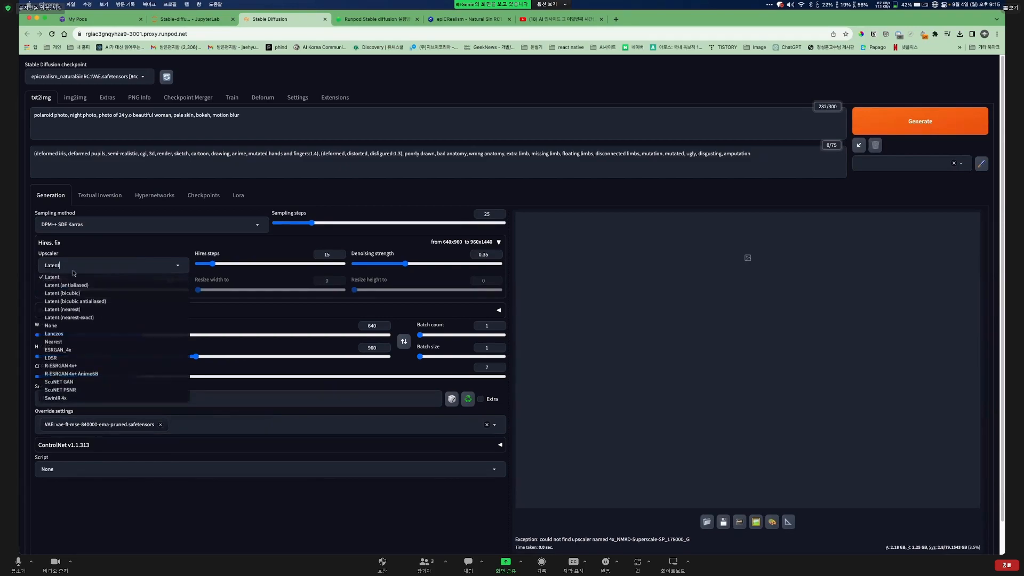
pyautogui.click(62, 327)
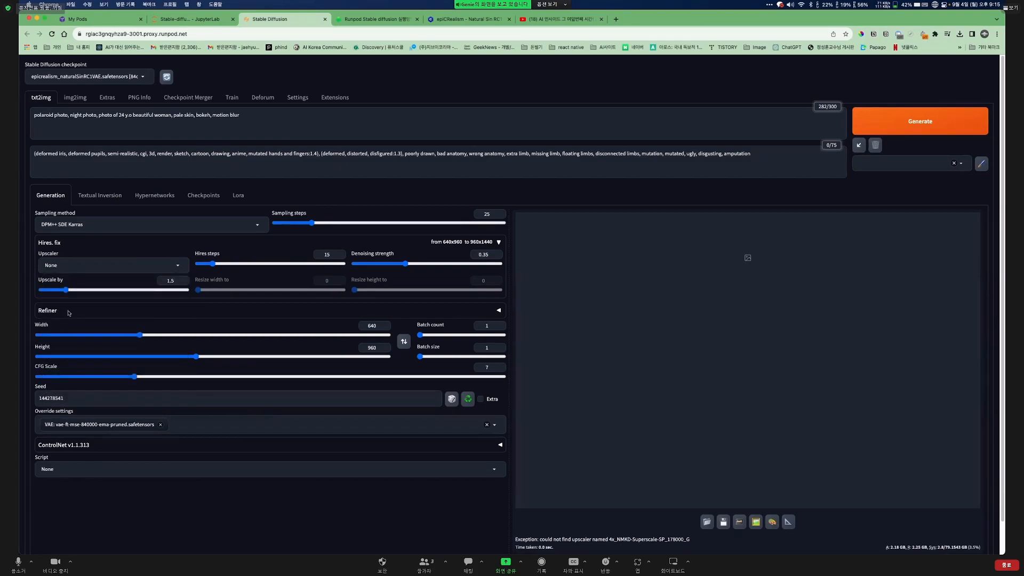
pyautogui.click(911, 132)
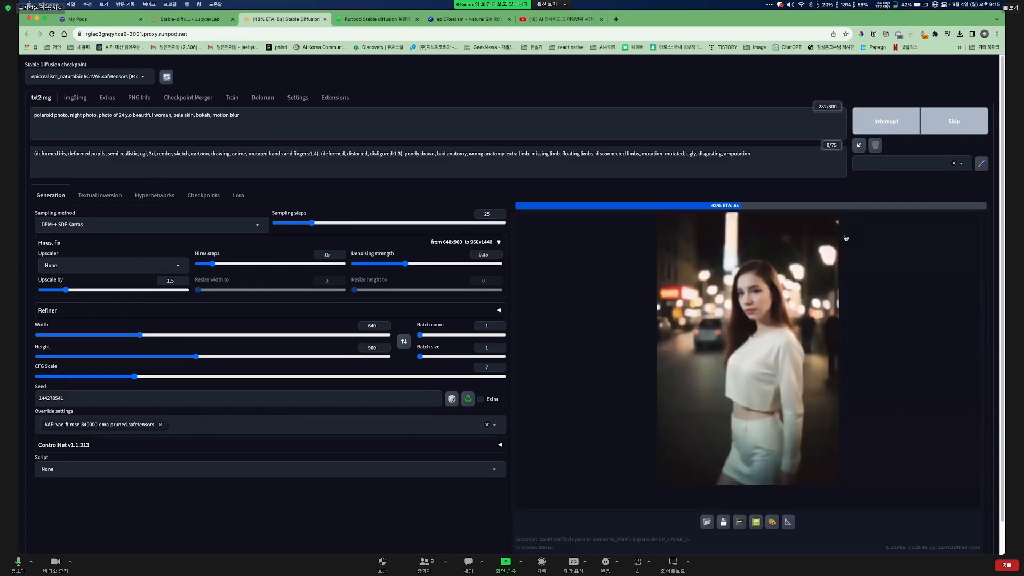
# Compare the generated image with the original sample on Civitai, viewing the result and its generation details enlarged
pyautogui.click(442, 21)
pyautogui.scroll(4, 410, 333)
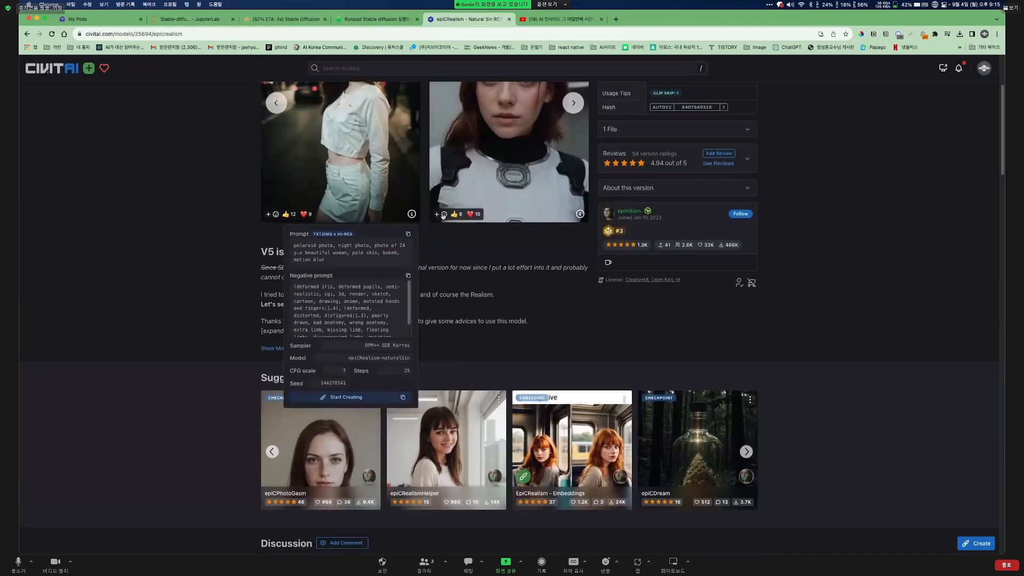
pyautogui.click(408, 187)
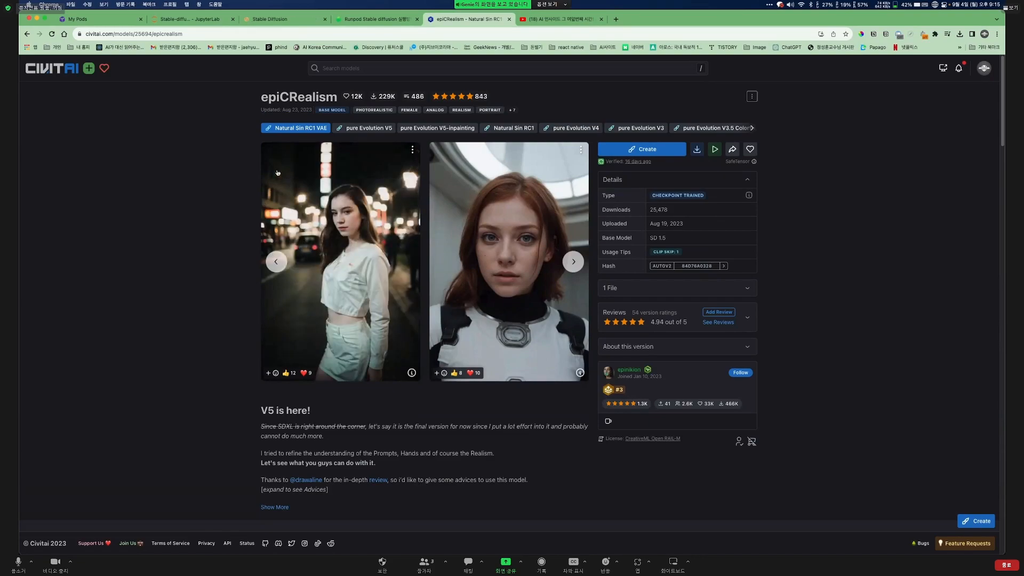
pyautogui.click(295, 21)
pyautogui.scroll(-3, 819, 457)
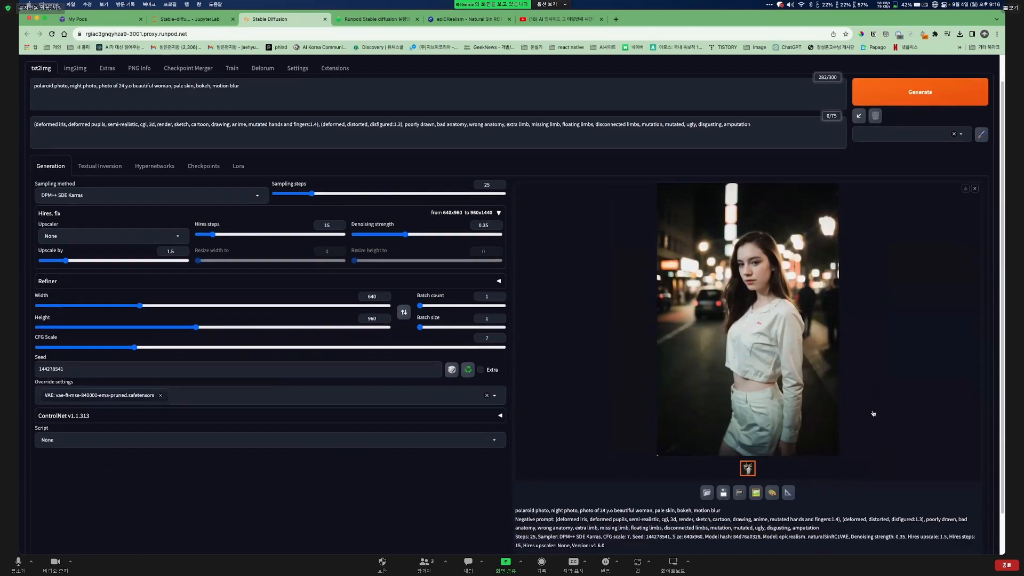
pyautogui.click(787, 255)
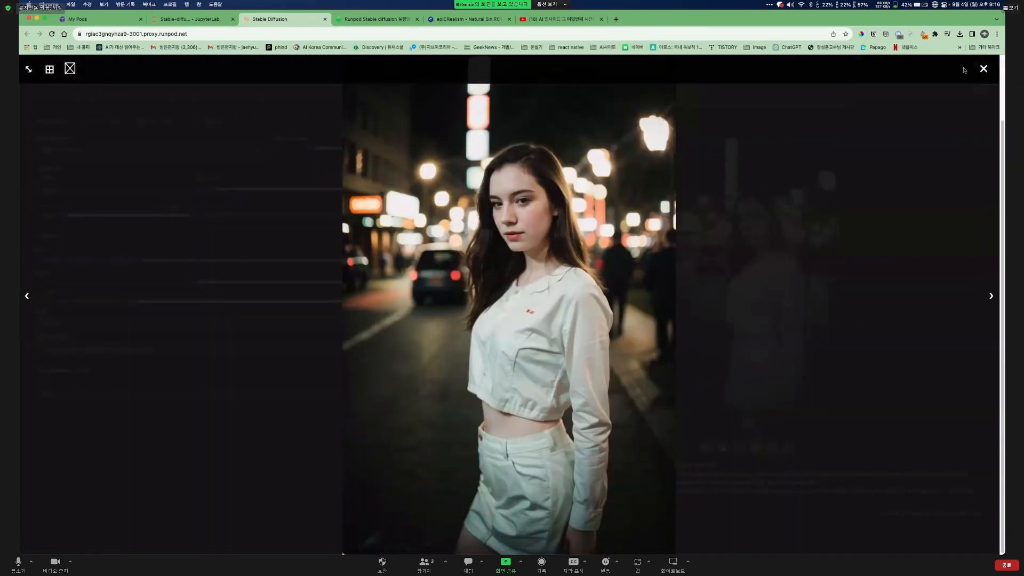
pyautogui.click(984, 68)
pyautogui.scroll(3, 587, 256)
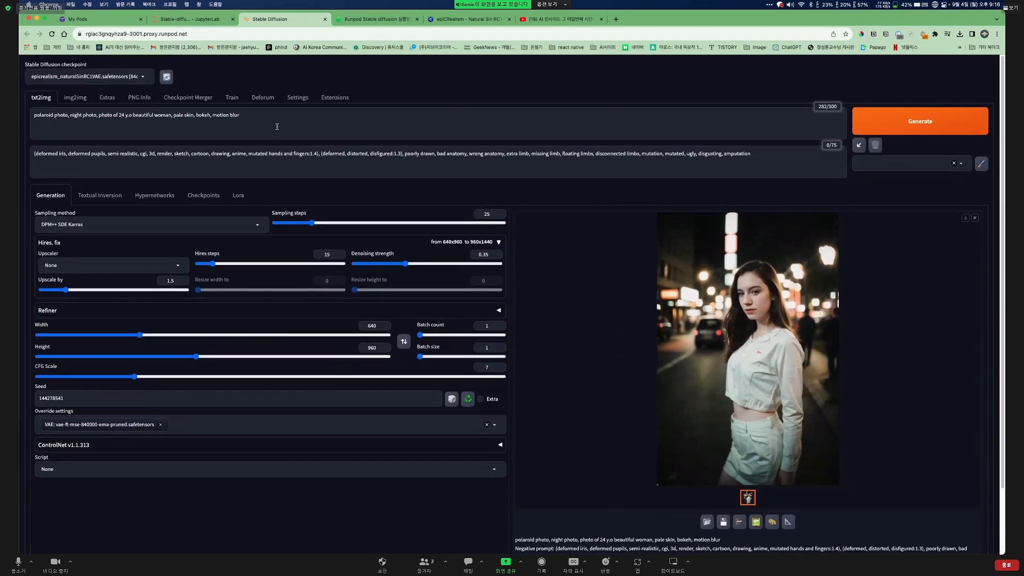
# Dismiss the connection options on the RunPod Pods page and check the remaining credit and hourly cost
pyautogui.click(135, 19)
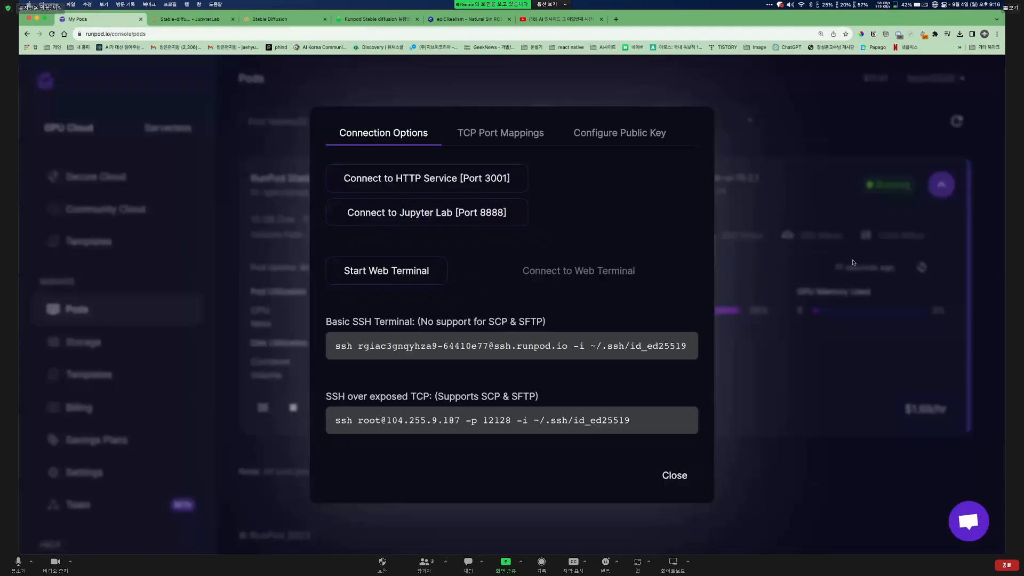
pyautogui.click(867, 119)
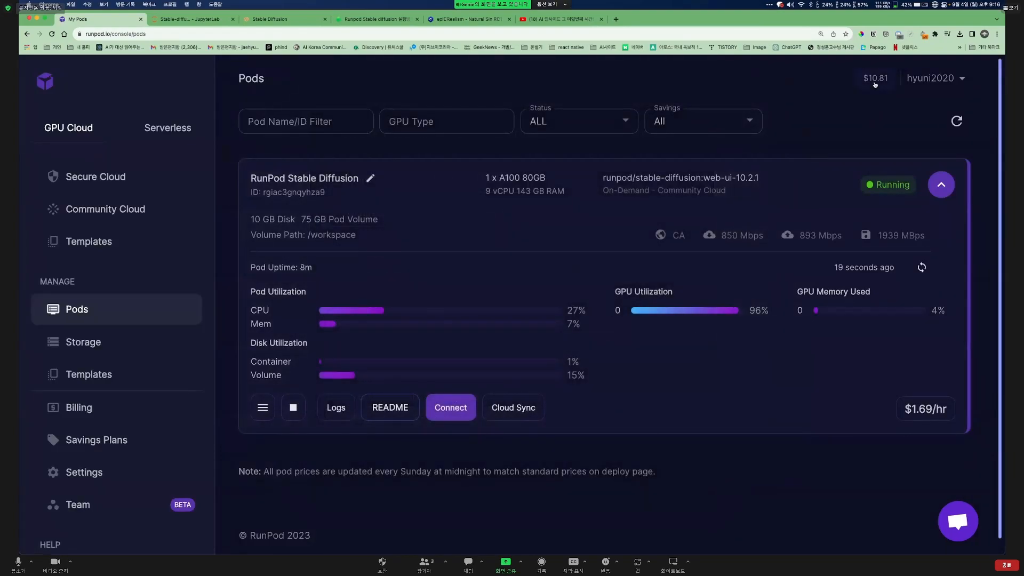
pyautogui.moveTo(875, 83)
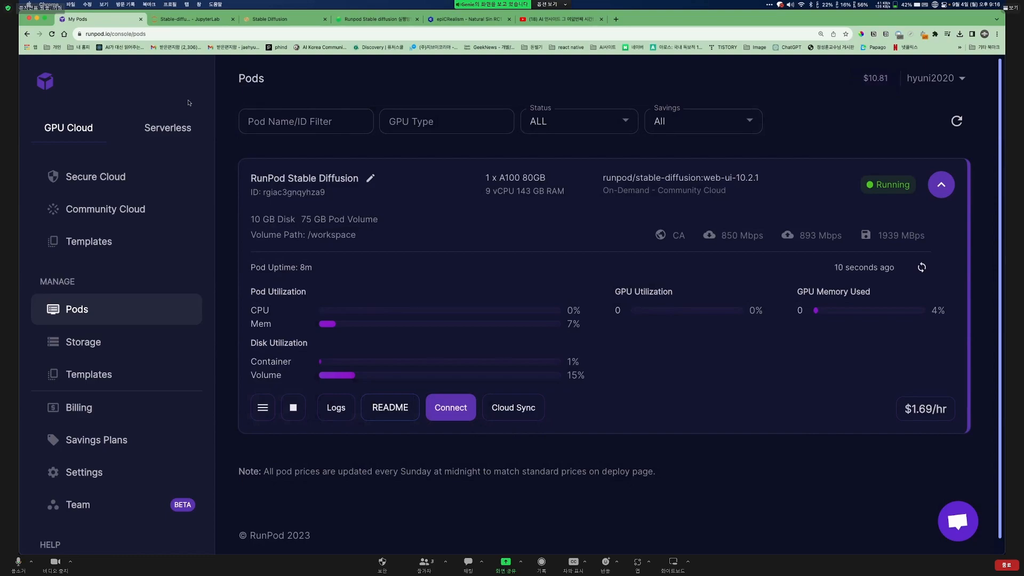
# Look through the Stable Diffusion web UI's Extensions, img2img, Train and Deforum pages, ending back on txt2img
pyautogui.click(261, 23)
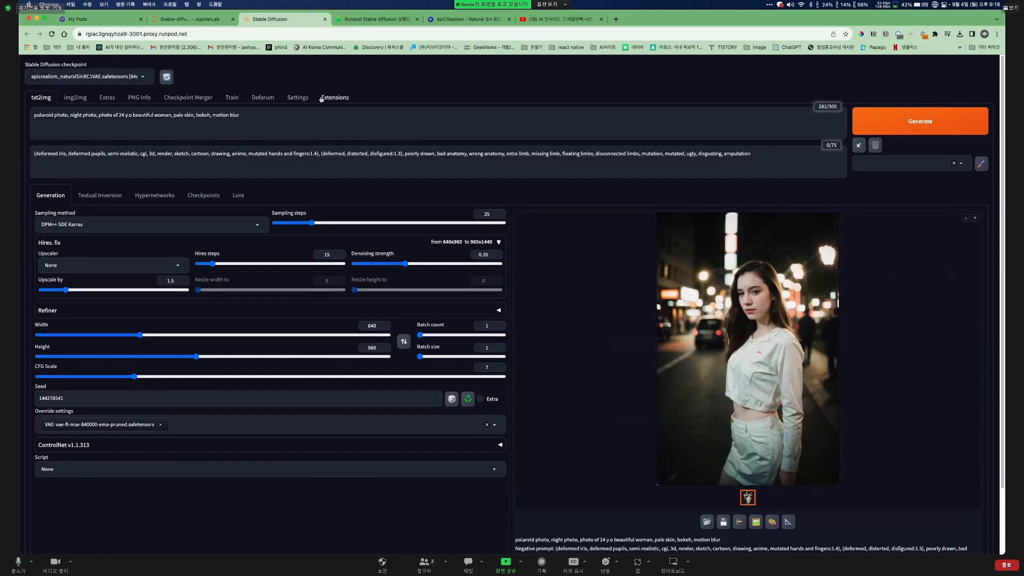
pyautogui.click(322, 98)
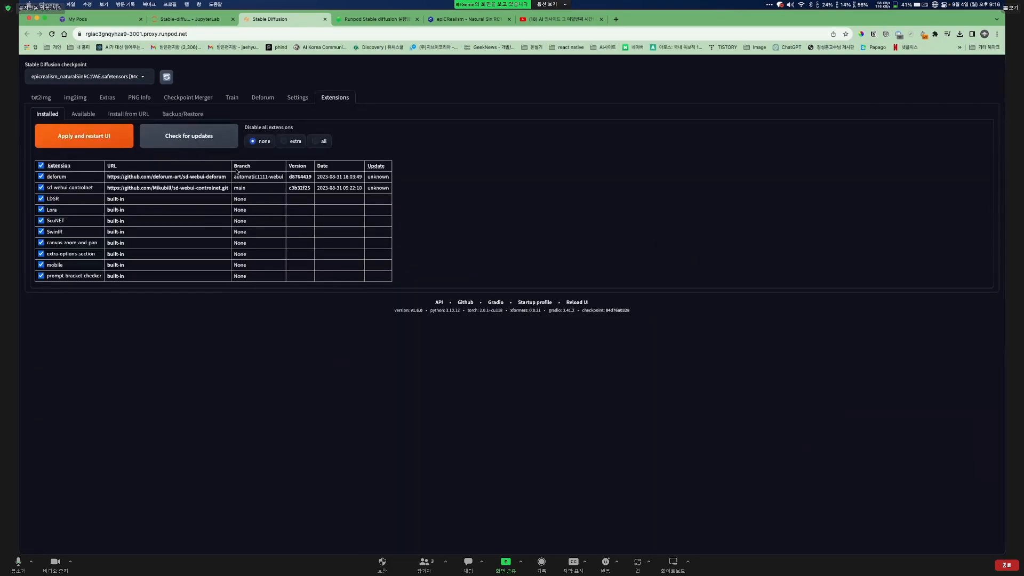
pyautogui.click(67, 98)
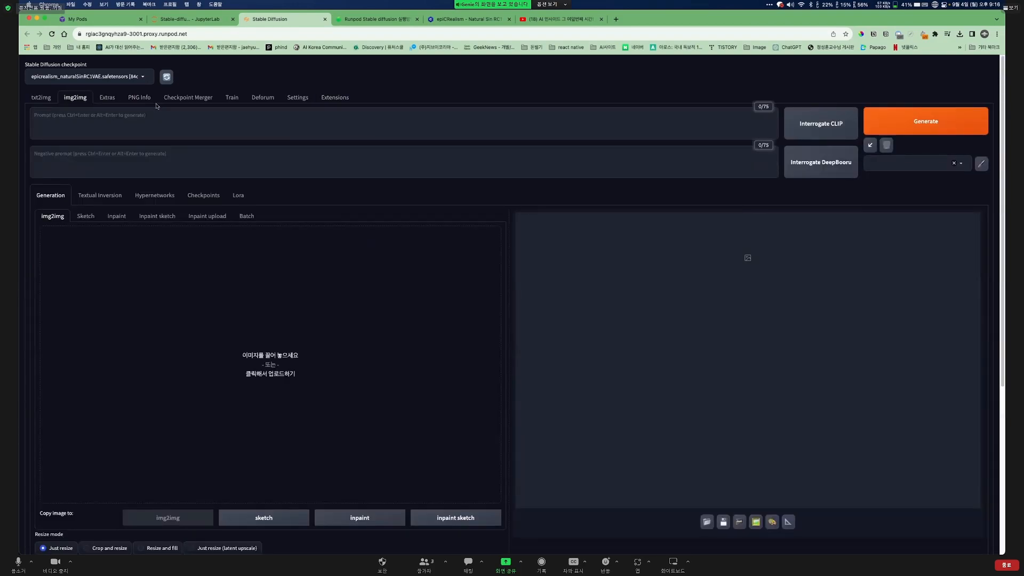
pyautogui.click(231, 96)
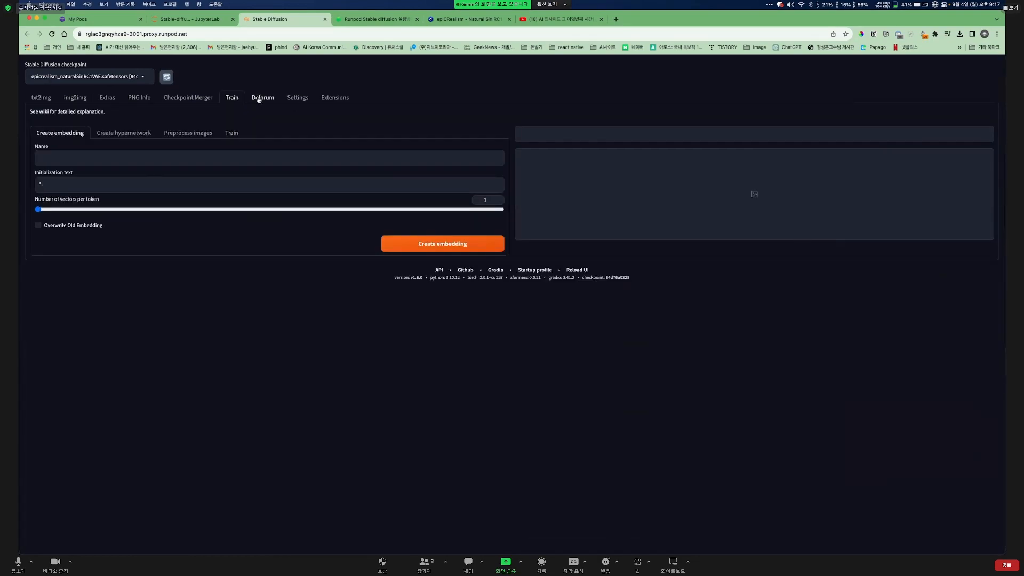
pyautogui.click(261, 97)
pyautogui.click(325, 98)
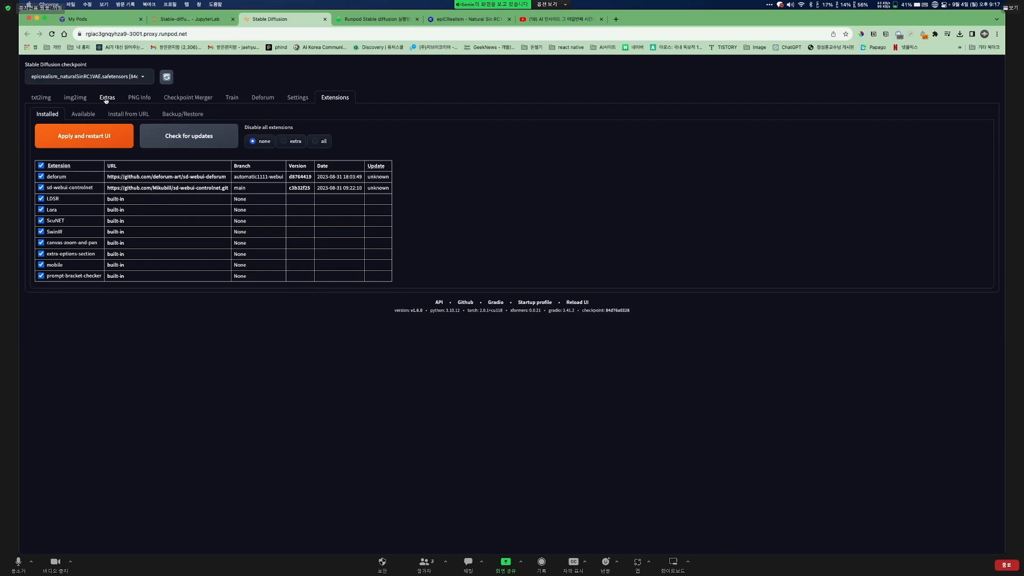
pyautogui.click(48, 99)
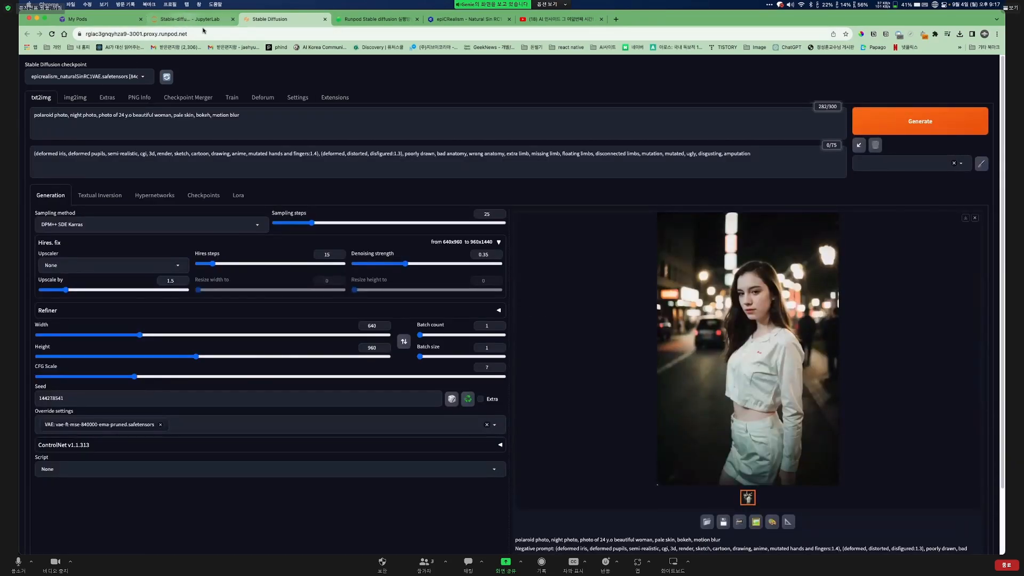
# Return to the RunPod Pods page, then stop the RunPod Stable Diffusion pod and terminate it permanently
pyautogui.hotkey('ctrl', 'shift', 'Tab')
pyautogui.hotkey('ctrl', 'shift', 'Tab')
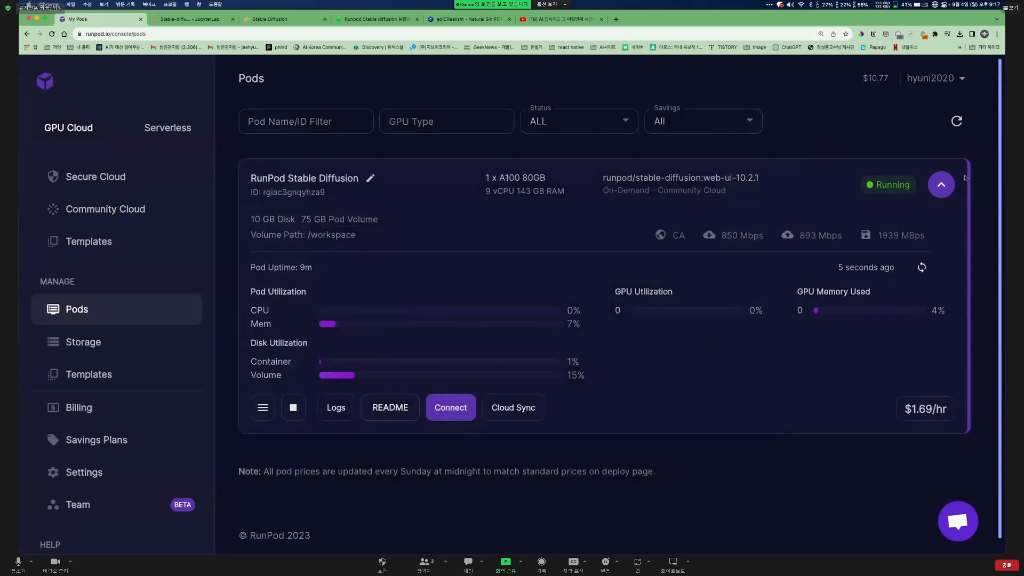
pyautogui.click(963, 124)
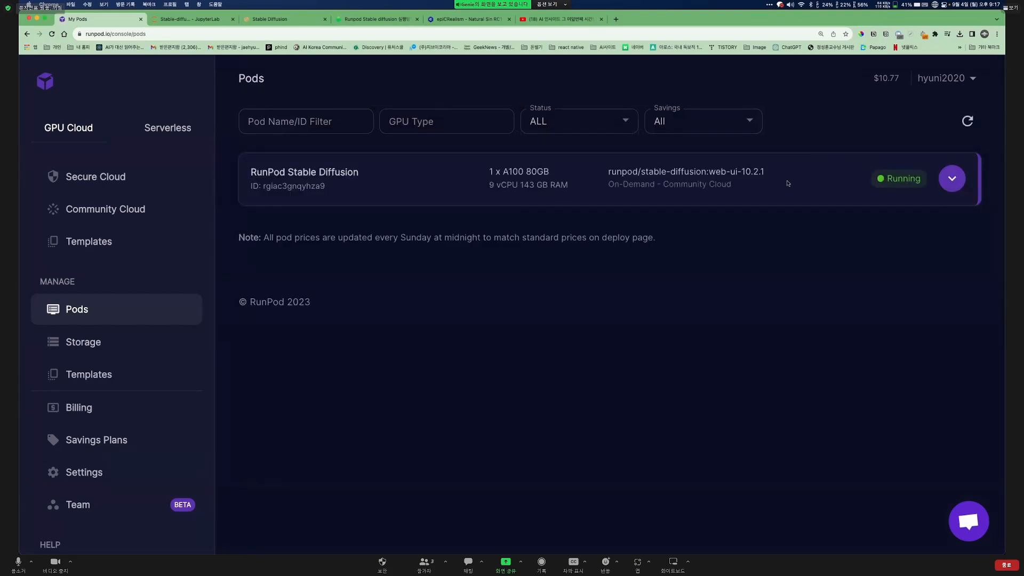
pyautogui.click(952, 178)
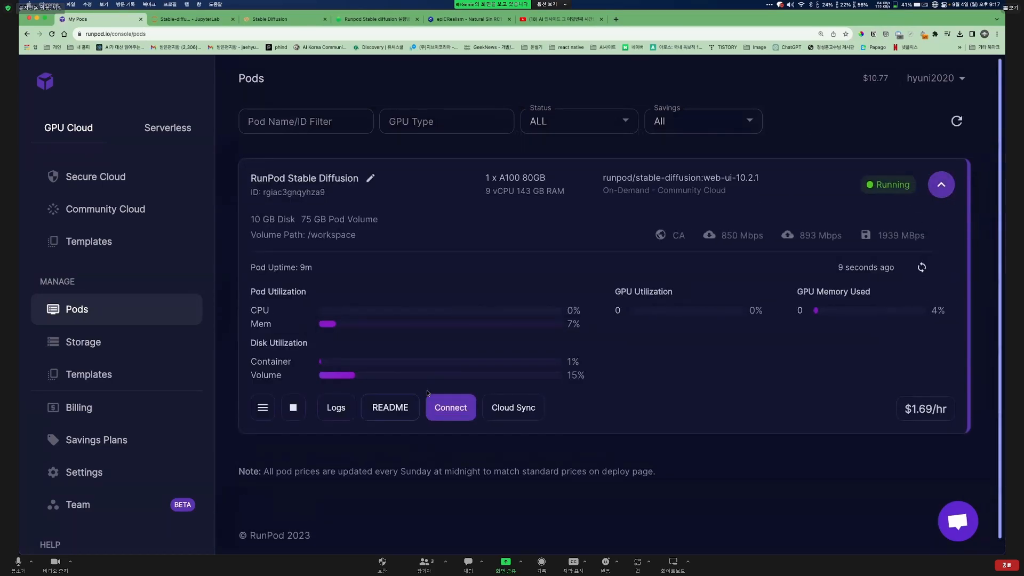
pyautogui.click(293, 408)
pyautogui.click(590, 386)
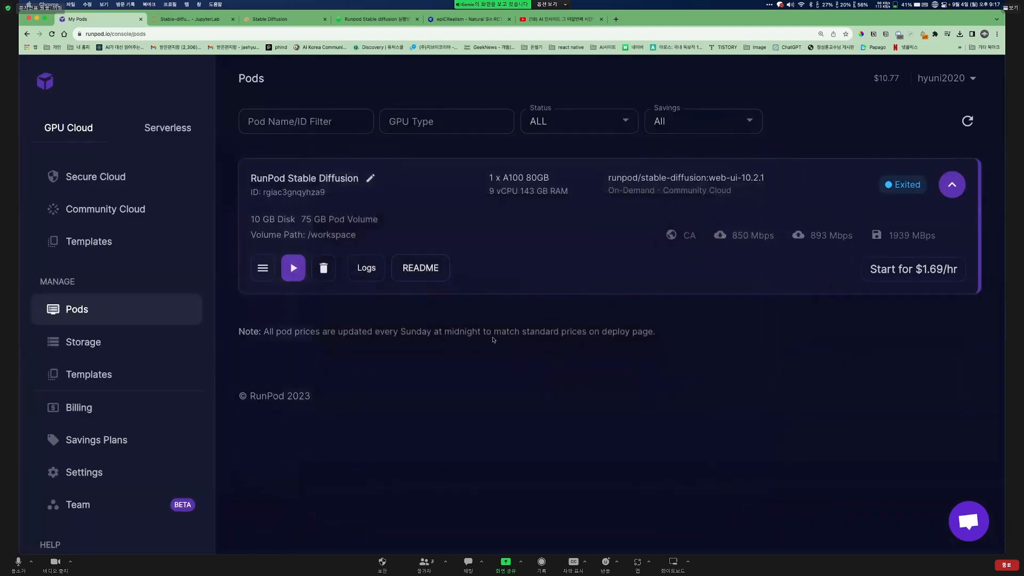
pyautogui.click(324, 267)
pyautogui.click(622, 381)
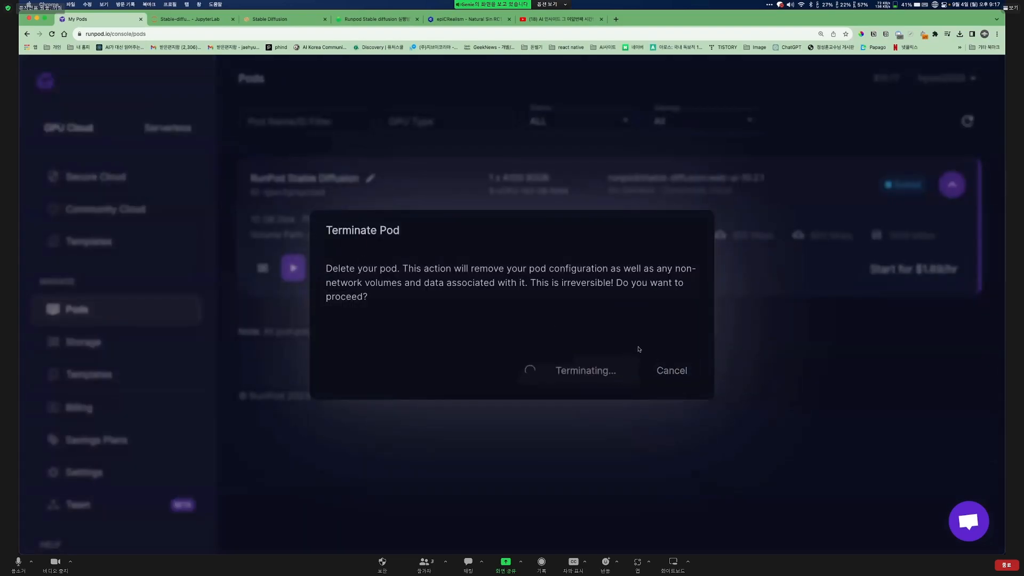